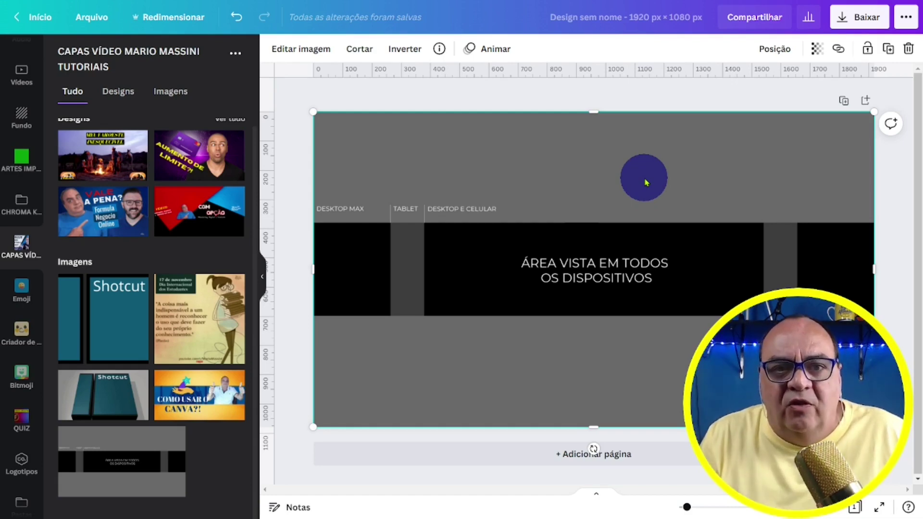
# Step: Hide the rulers and show them again
pyautogui.click(92, 17)
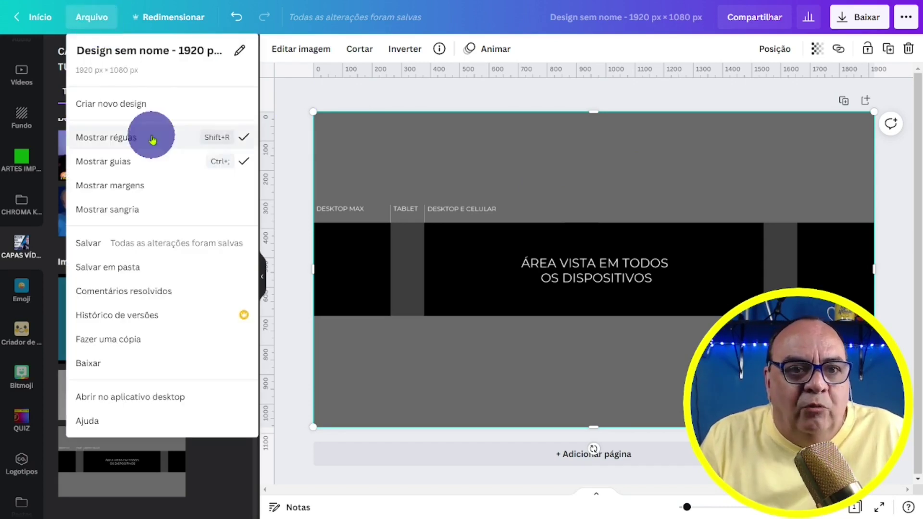
pyautogui.click(242, 138)
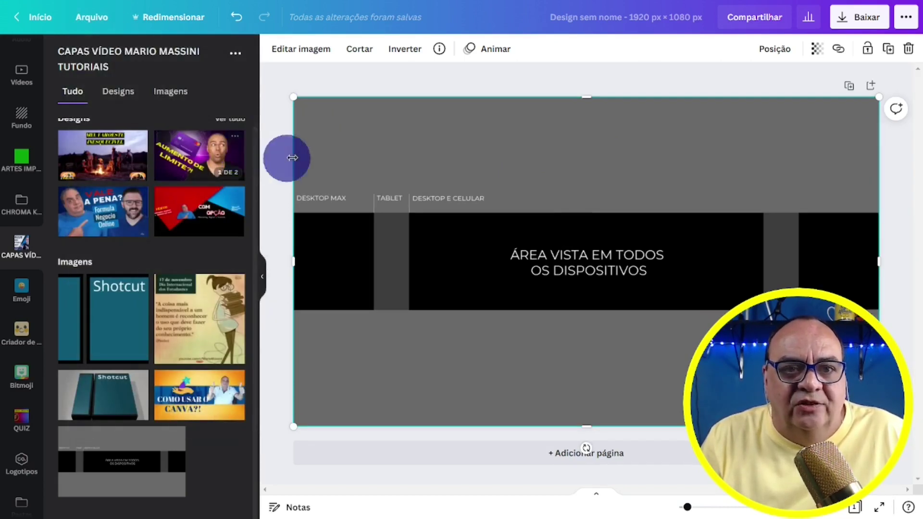
pyautogui.click(104, 21)
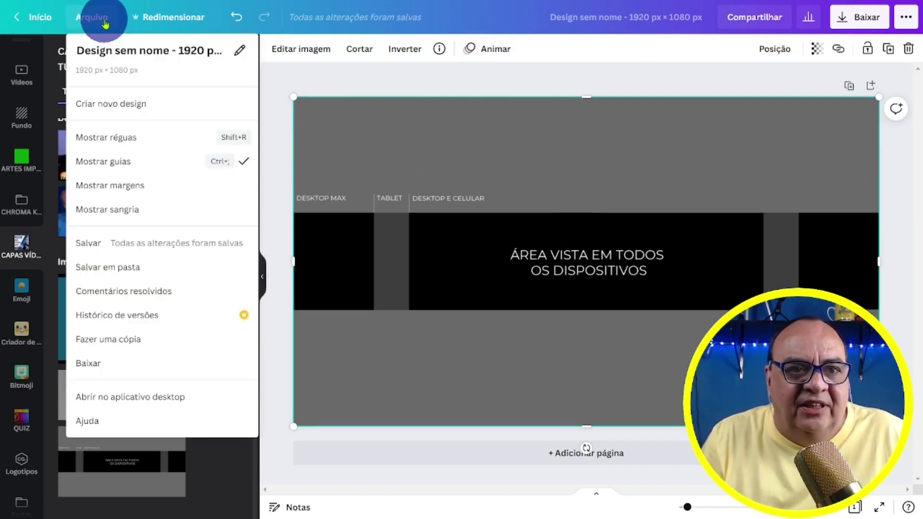
pyautogui.click(144, 138)
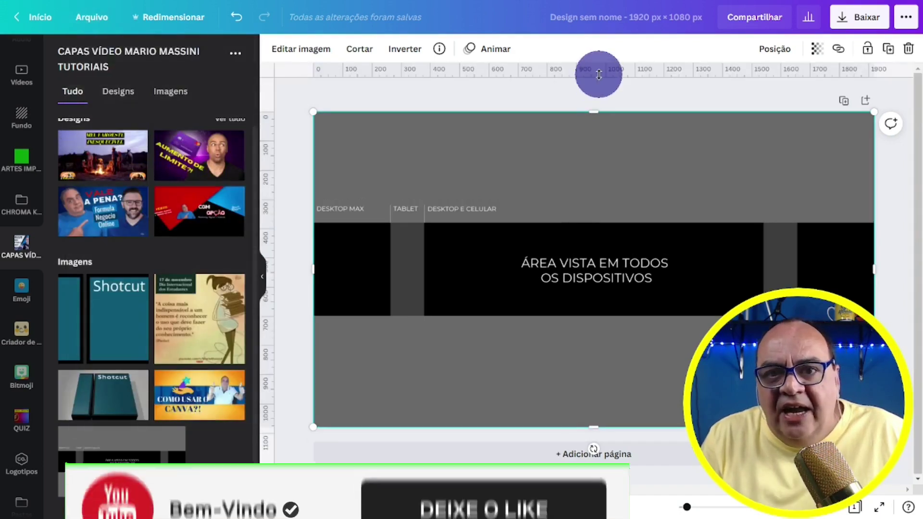
# Step: Add guides along all four edges of the template's central "ÁREA VISTA EM TODOS OS DISPOSITIVOS" area, with the right one at 1540
pyautogui.moveTo(598, 74); pyautogui.dragTo(570, 223)
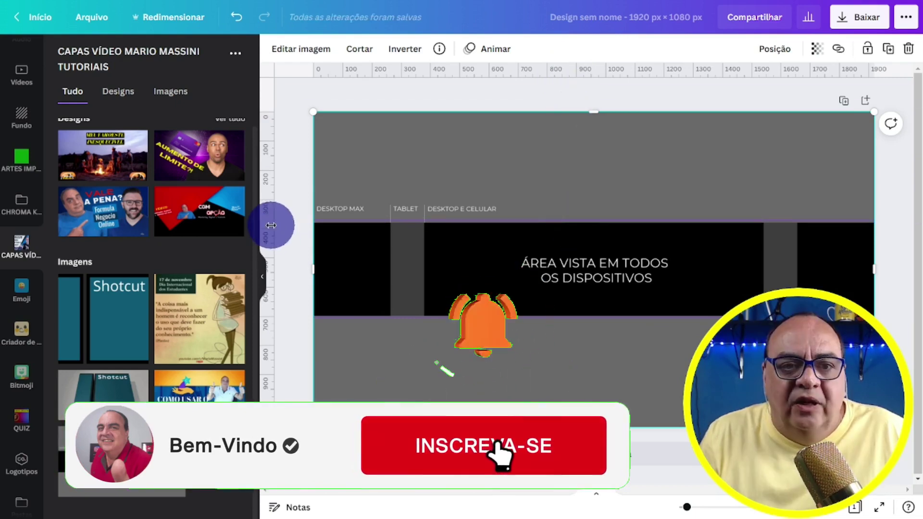
pyautogui.moveTo(274, 220); pyautogui.dragTo(763, 269)
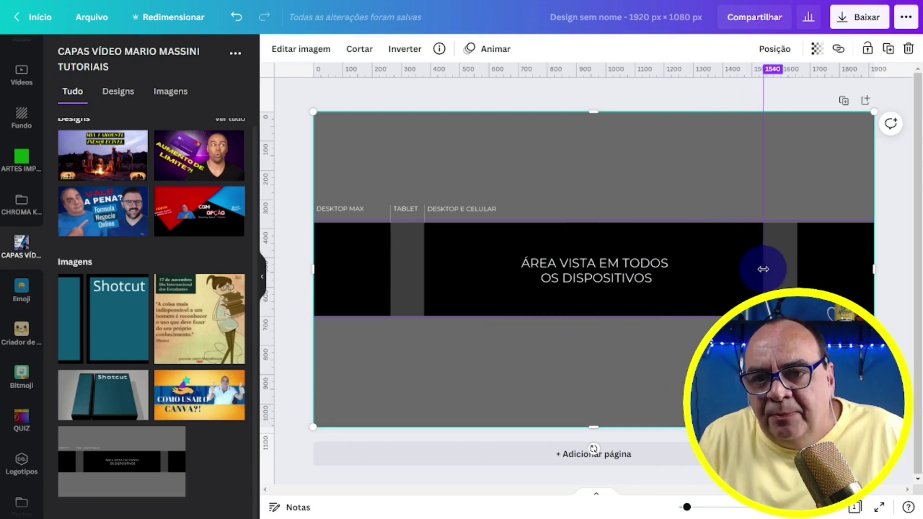
pyautogui.moveTo(268, 169); pyautogui.dragTo(422, 184)
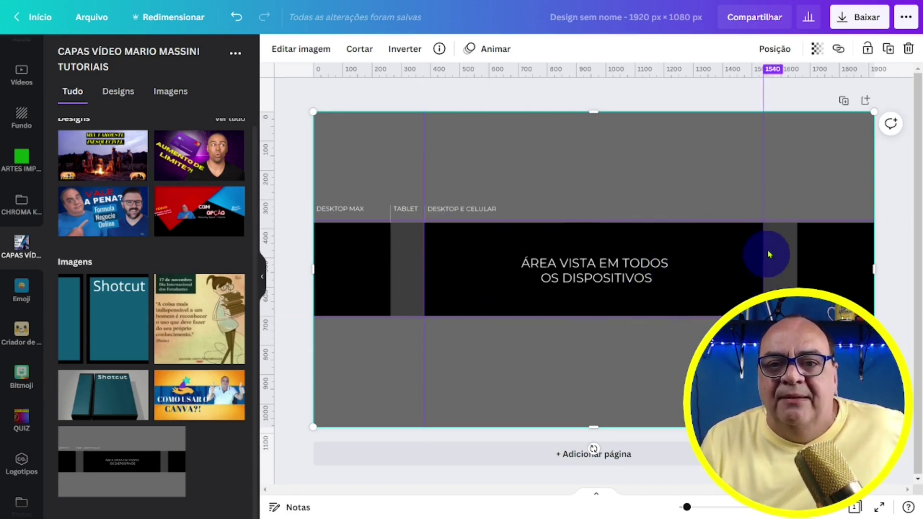
# Step: Delete the banner template image from the page, keeping the guides
pyautogui.hotkey('ctrl', 'z')
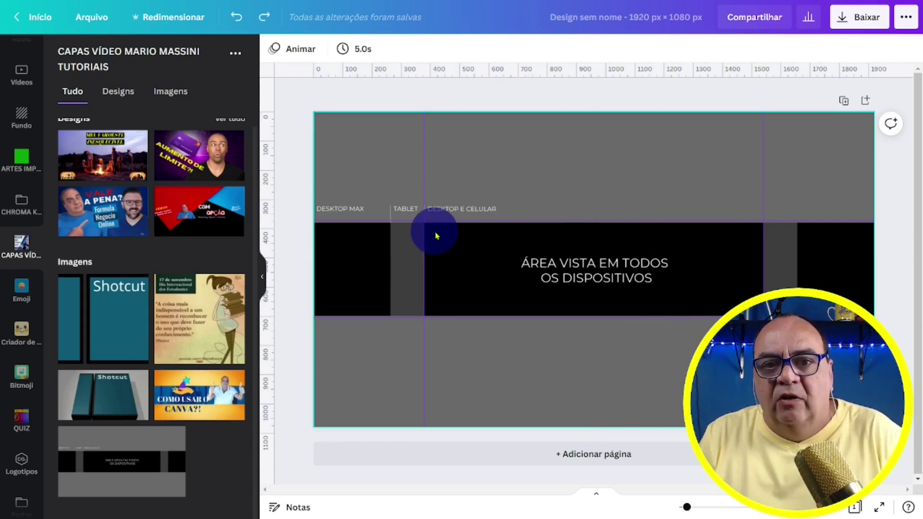
pyautogui.click(535, 191)
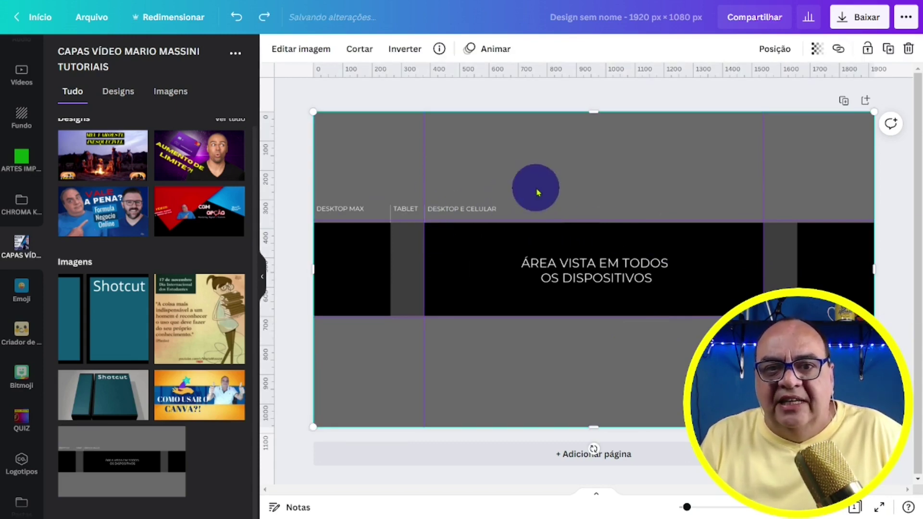
pyautogui.press('Delete')
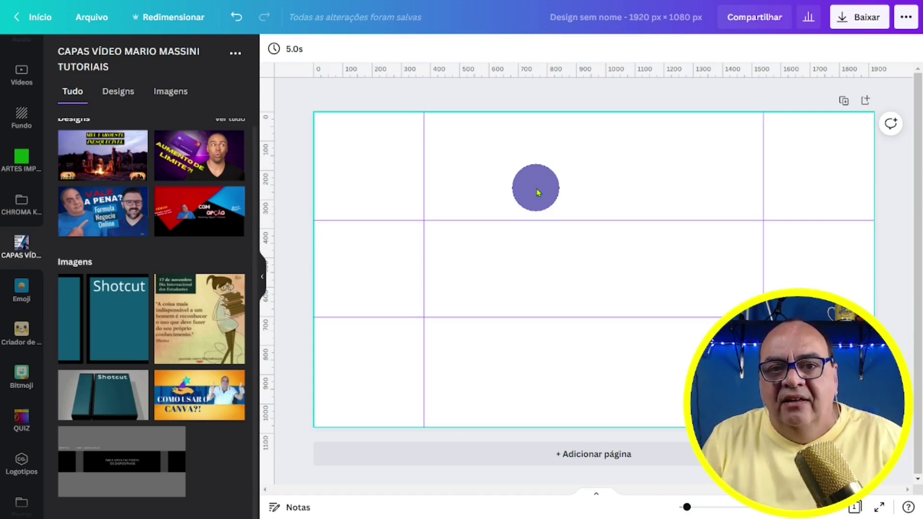
# Step: Search Google Images for "BOCA JUNIOR" in a new browser tab and browse the pictures
pyautogui.hotkey('ctrl', 't')
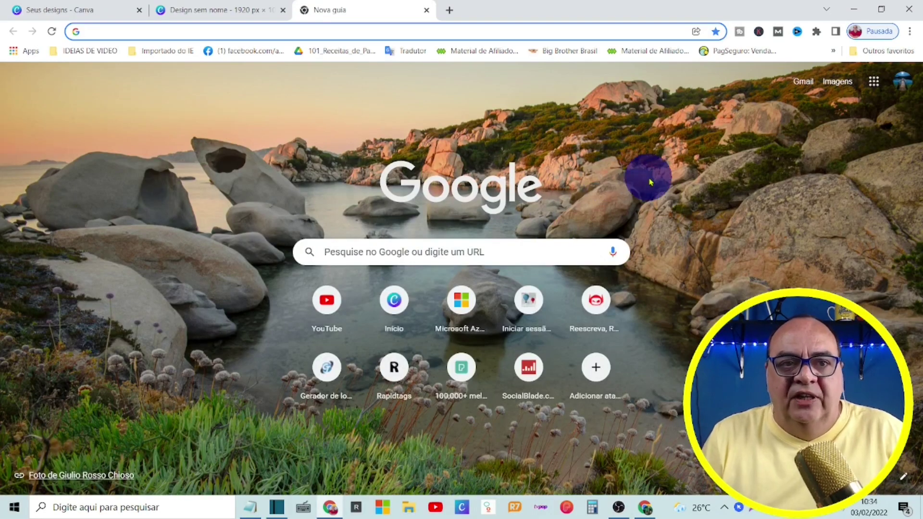
pyautogui.write('BOCA JUNIOR')
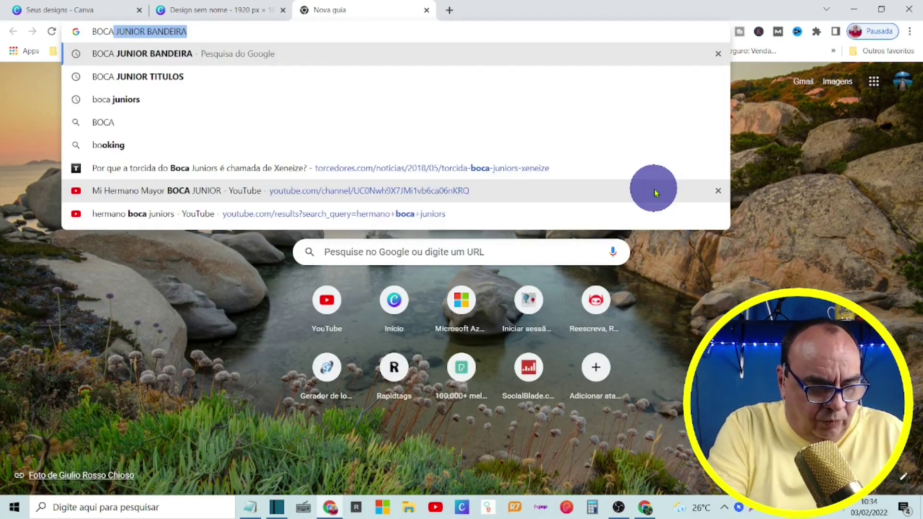
pyautogui.press('Return')
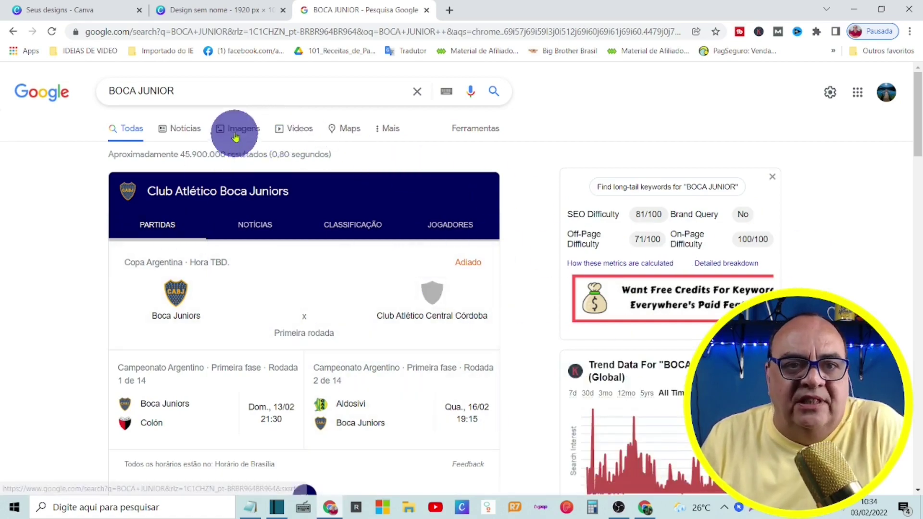
pyautogui.click(234, 130)
pyautogui.scroll(-3, 519, 288)
pyautogui.scroll(-10, 520, 288)
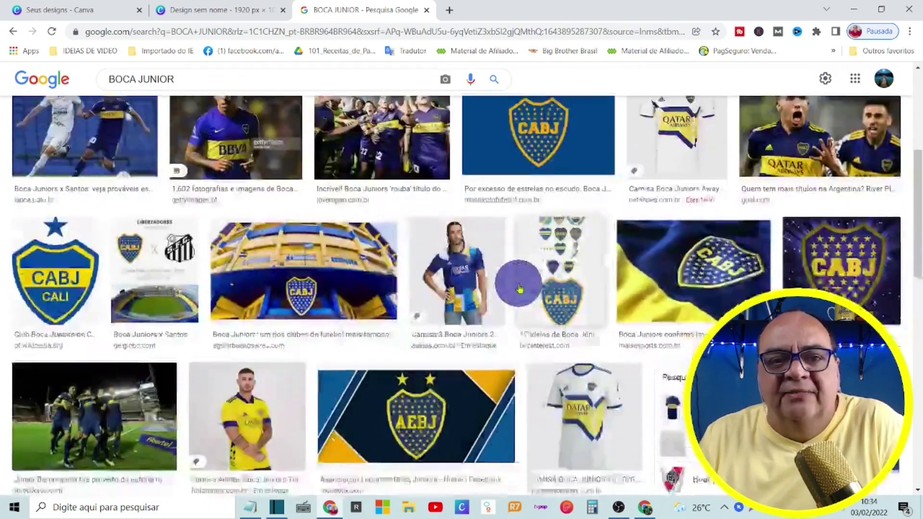
pyautogui.scroll(-3, 520, 289)
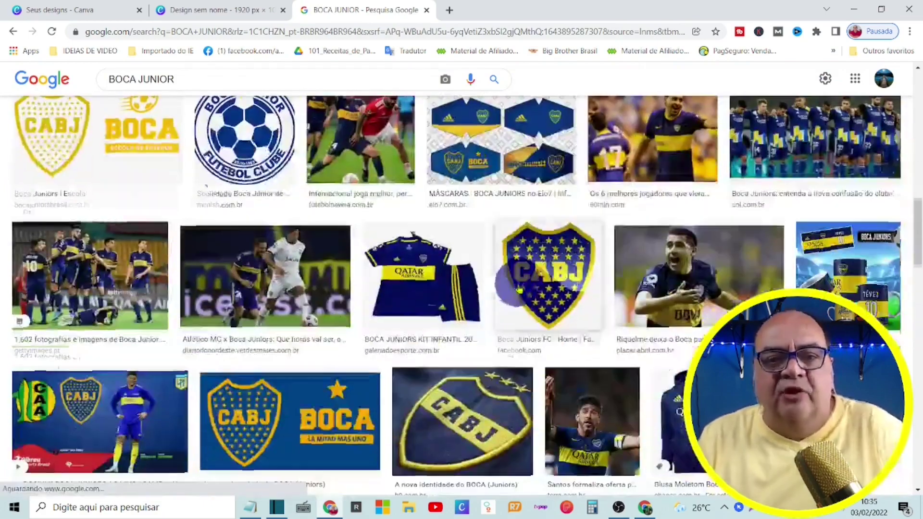
pyautogui.scroll(10, 516, 262)
pyautogui.scroll(5, 515, 262)
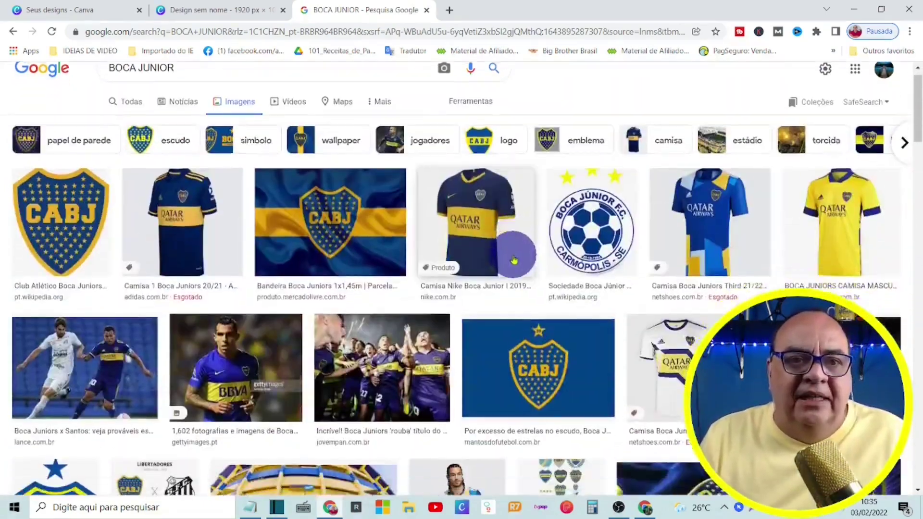
# Step: Refine the image search to "BOCA JUNIOR BANDEIRA" and open the preview of the first flag picture
pyautogui.click(199, 88)
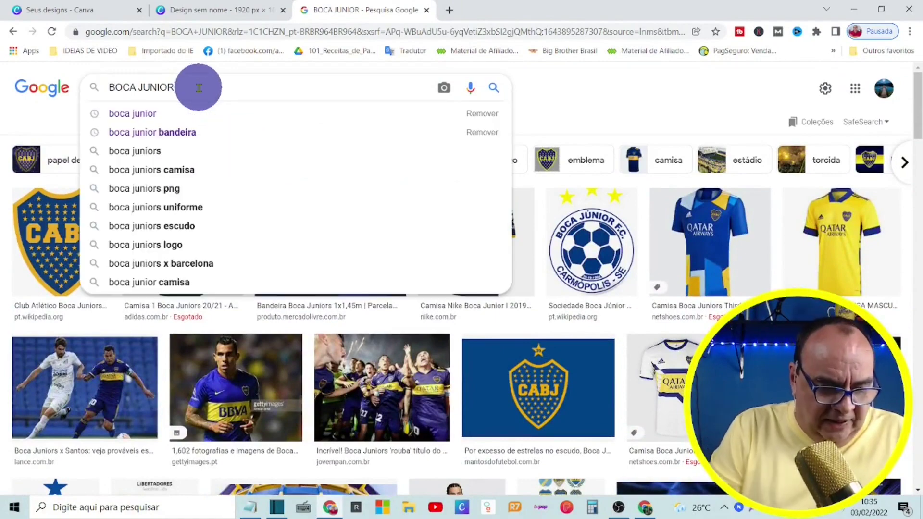
pyautogui.write('BANDEIRA')
pyautogui.press('Return')
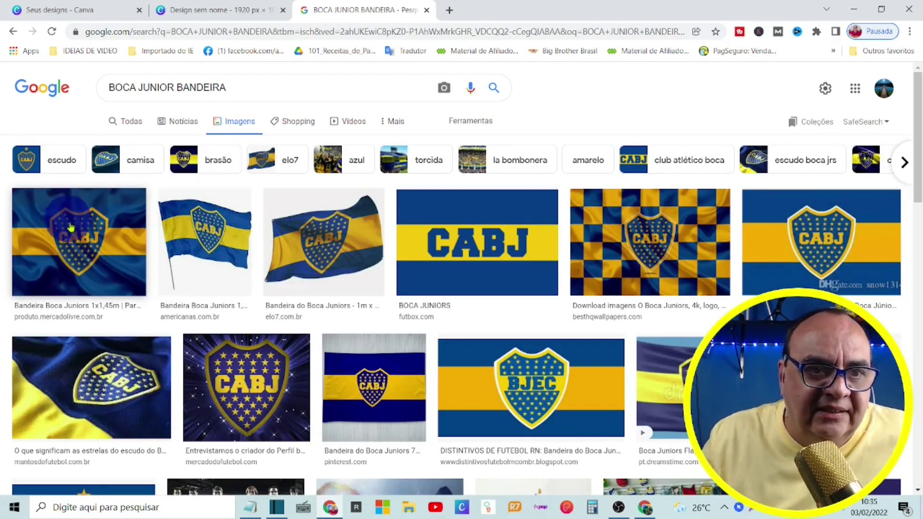
pyautogui.click(71, 265)
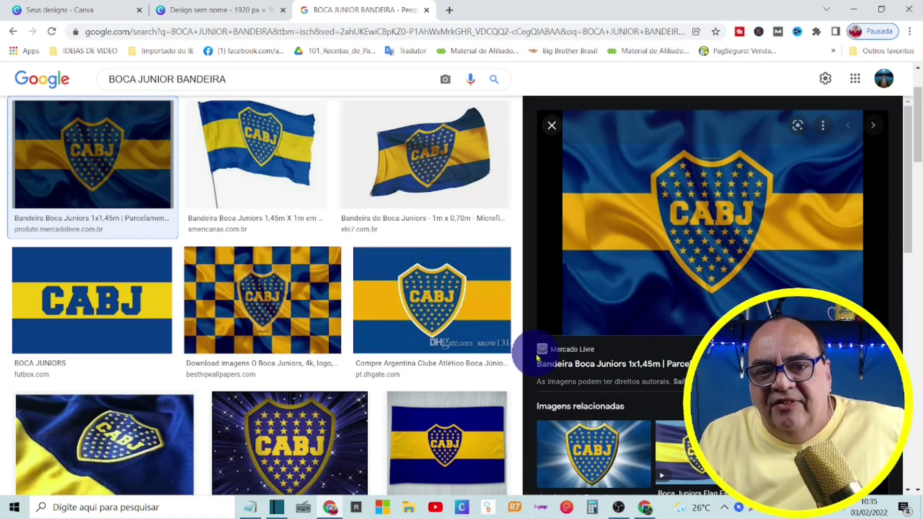
# Step: Copy the source name "Mercado Livre" shown beneath the flag preview
pyautogui.moveTo(539, 350); pyautogui.dragTo(596, 350)
pyautogui.hotkey('ctrl', 'c')
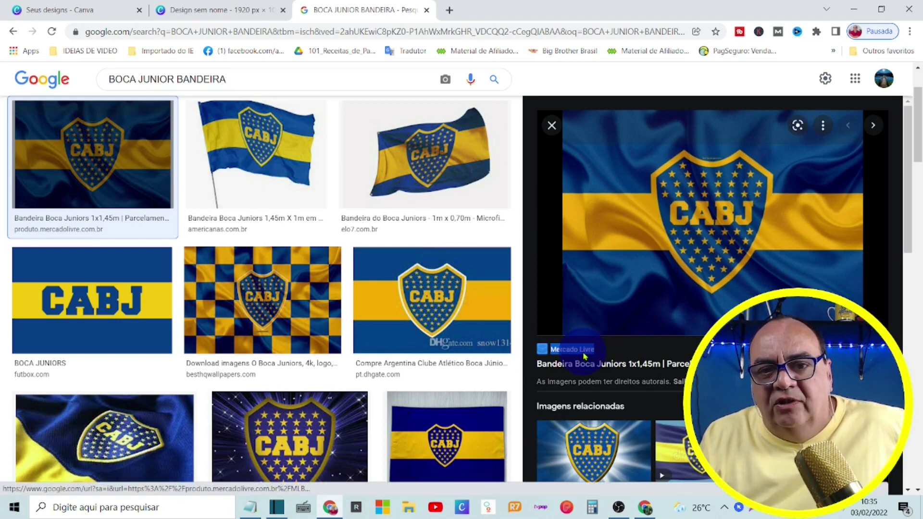
pyautogui.rightClick(584, 350)
pyautogui.click(626, 268)
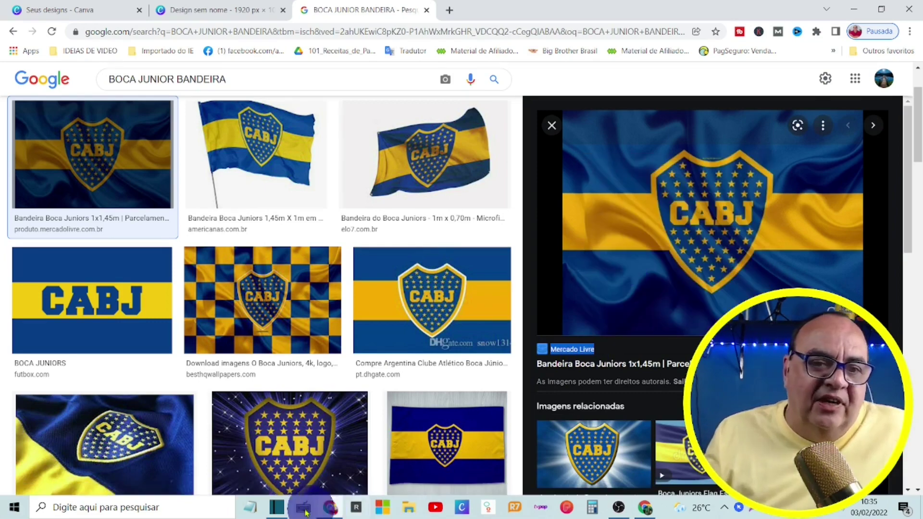
# Step: Switch to Notepad and write the heading "FONTES E FOTOS:" with "BANNER - BANDEIRA -" on the line below
pyautogui.click(251, 509)
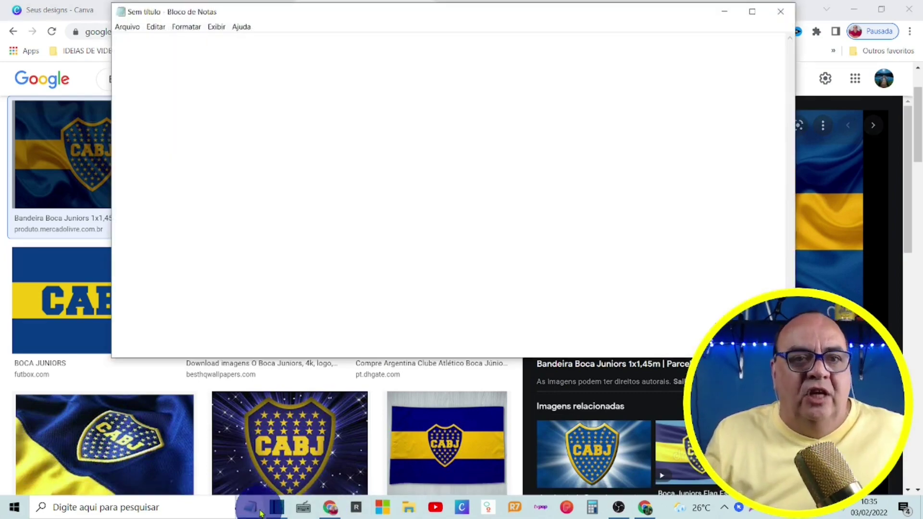
pyautogui.write('FONTES E ')
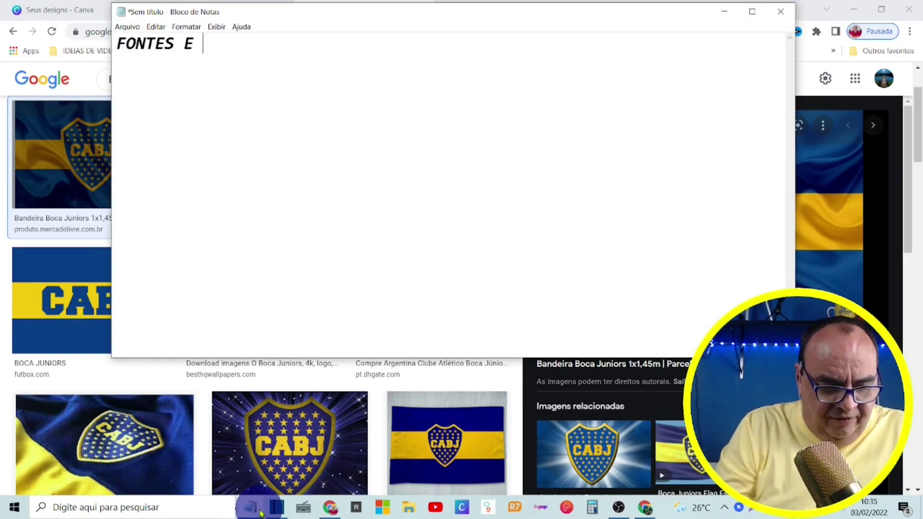
pyautogui.write('FOTOS: ')
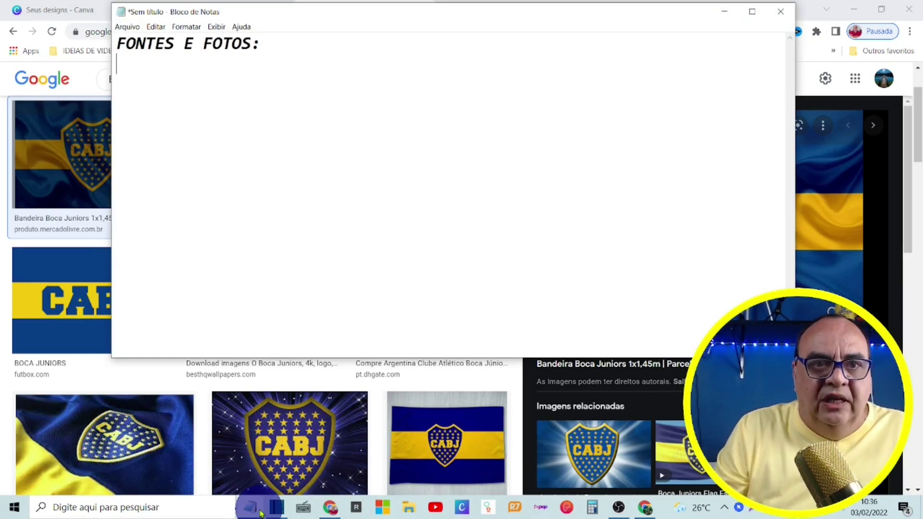
pyautogui.write('BANNER -')
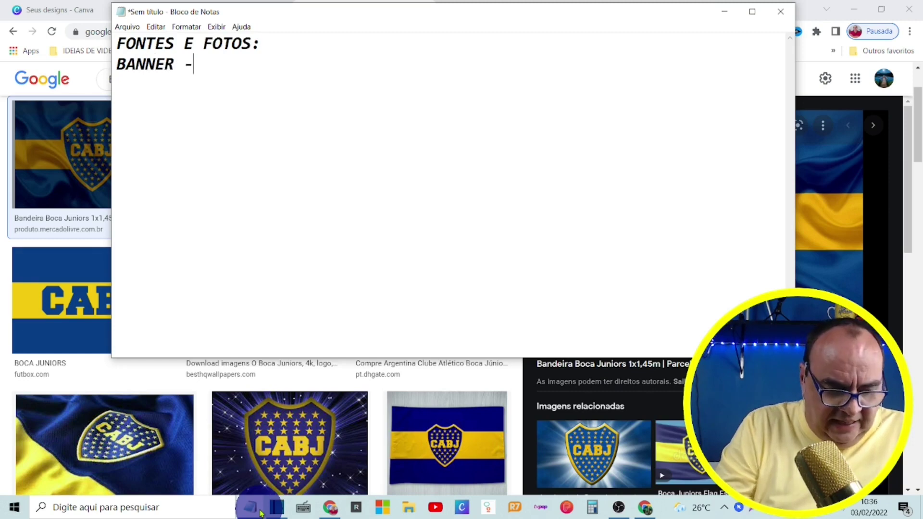
pyautogui.write(' BANDEIRA -')
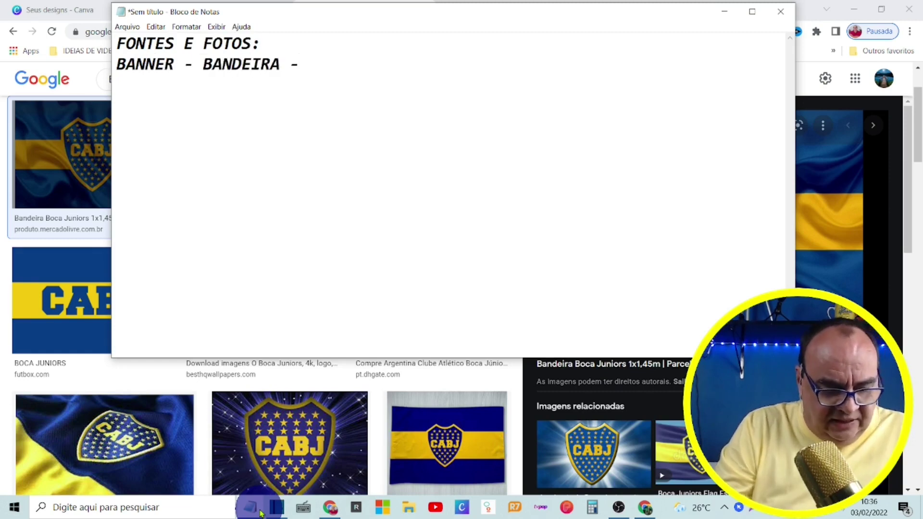
# Step: Paste the copied source name into the note, join it to the "BANNER - BANDEIRA -" line, and minimize Notepad
pyautogui.press('Return')
pyautogui.hotkey('ctrl', 'v')
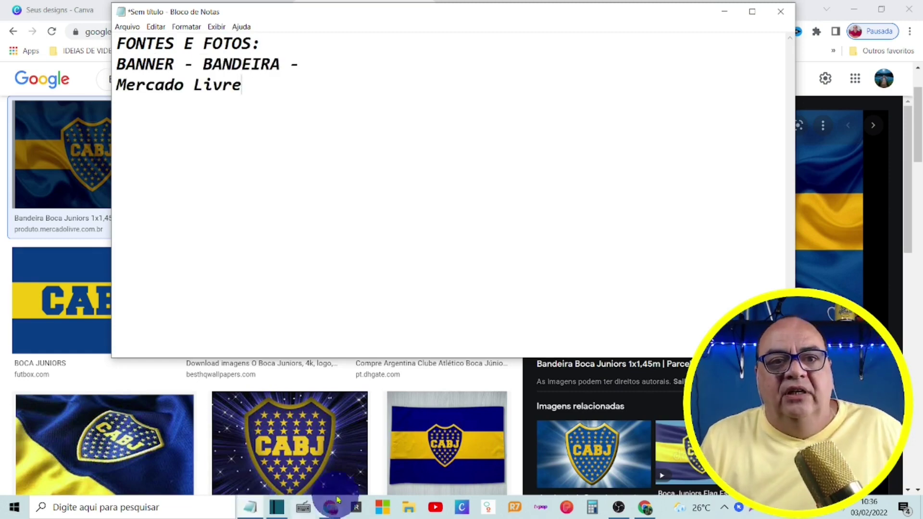
pyautogui.click(389, 143)
pyautogui.click(313, 67)
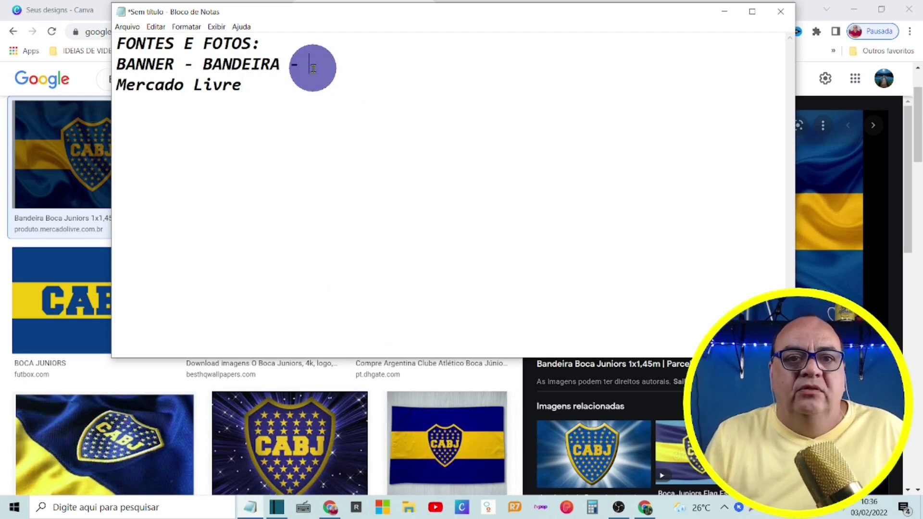
pyautogui.press('Delete')
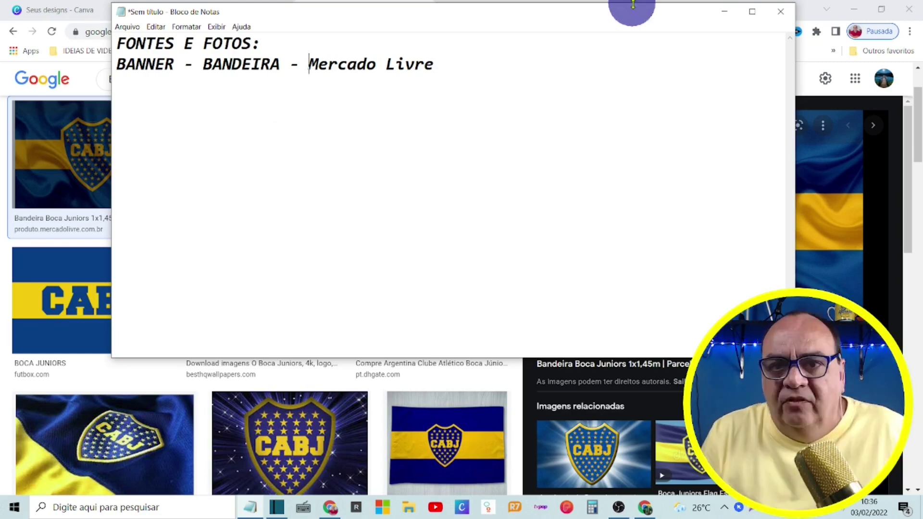
pyautogui.click(725, 11)
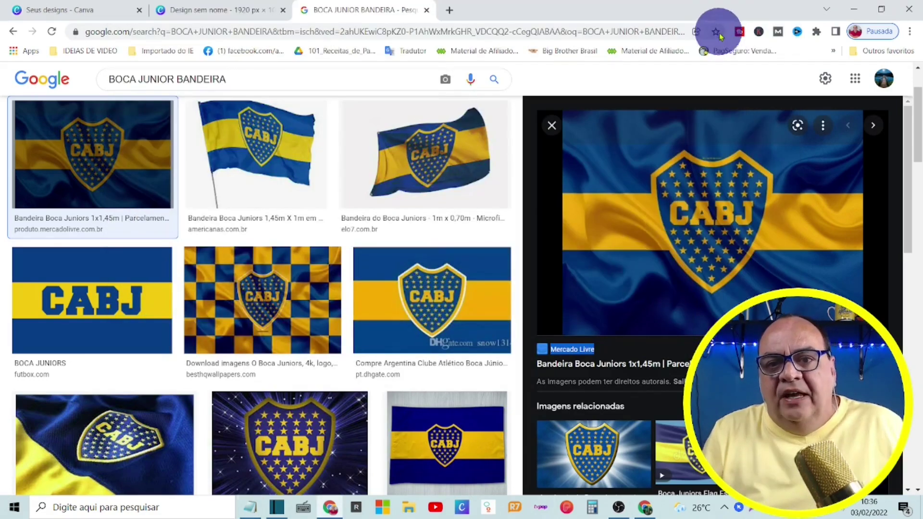
# Step: Copy the large flag picture from the preview and paste it onto the blank page of the Canva design
pyautogui.rightClick(695, 198)
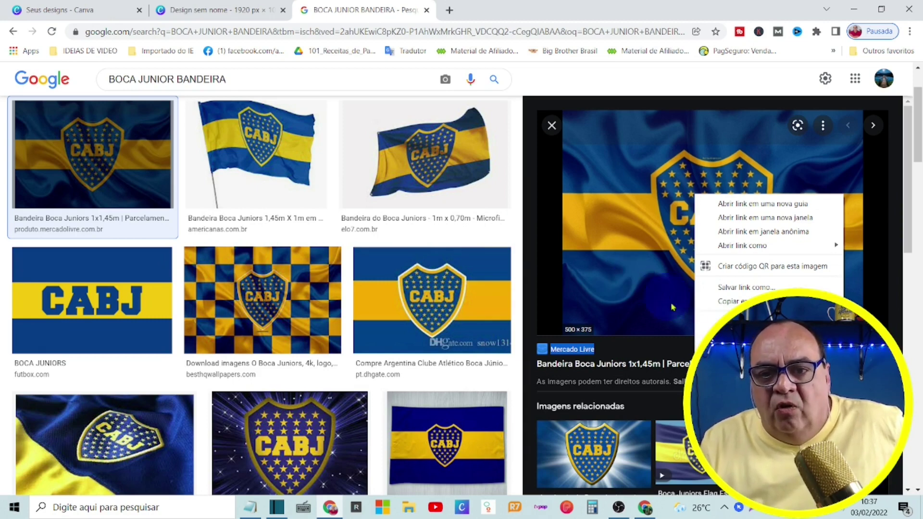
pyautogui.click(742, 314)
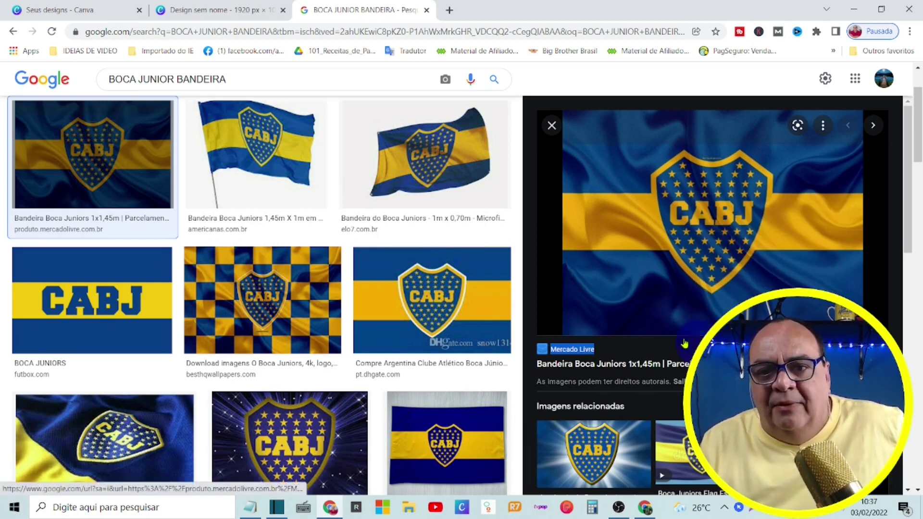
pyautogui.click(212, 9)
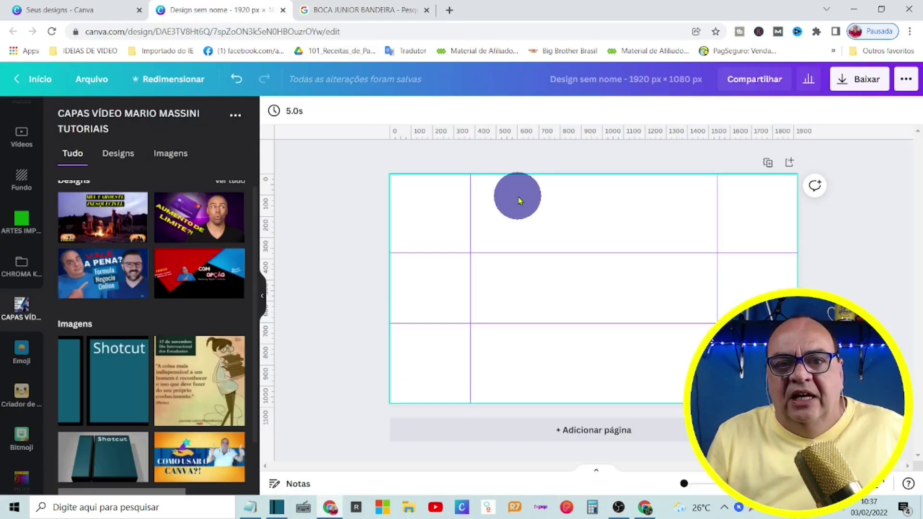
pyautogui.click(525, 213)
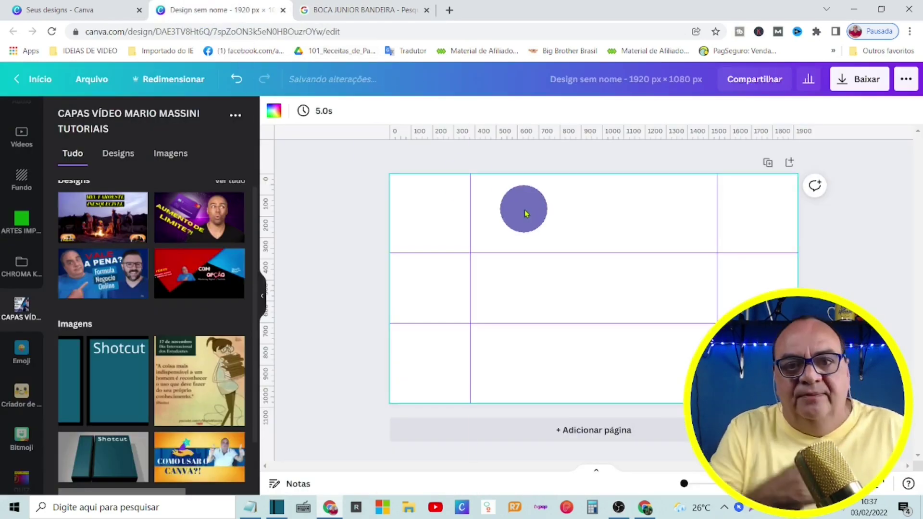
pyautogui.hotkey('ctrl', 'v')
pyautogui.press('Escape')
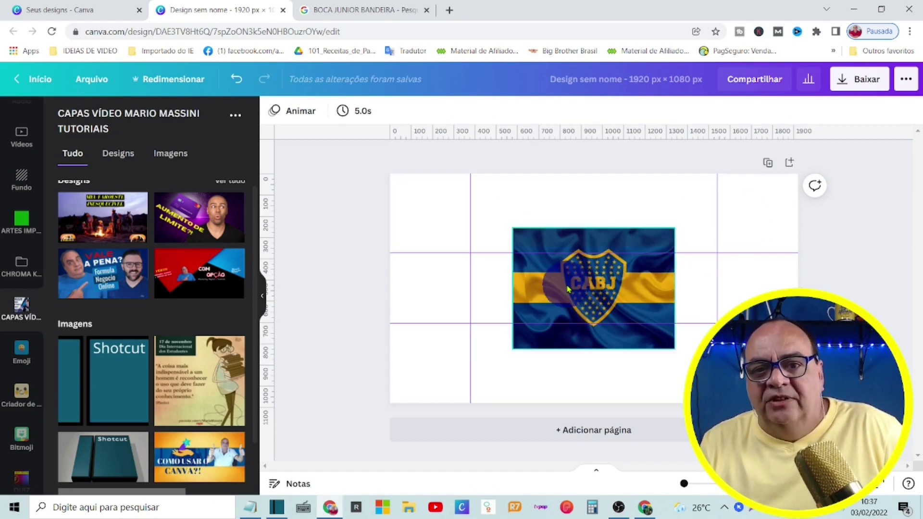
# Step: Enlarge the flag picture and stretch its sides until it covers the full width and height of the page
pyautogui.click(476, 286)
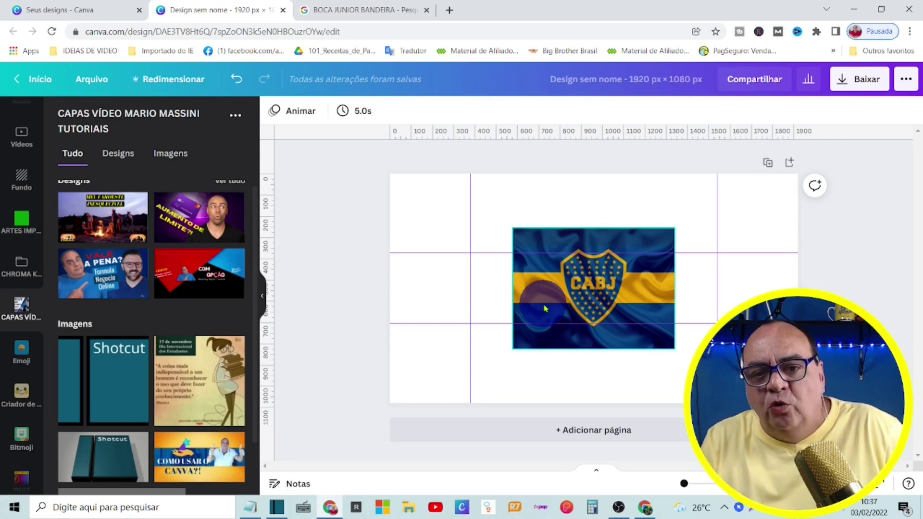
pyautogui.click(543, 289)
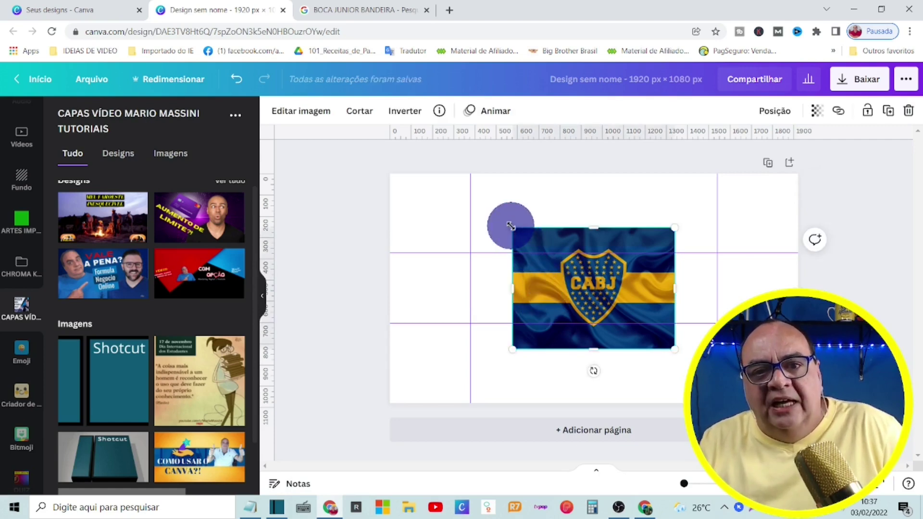
pyautogui.moveTo(510, 226); pyautogui.dragTo(413, 198)
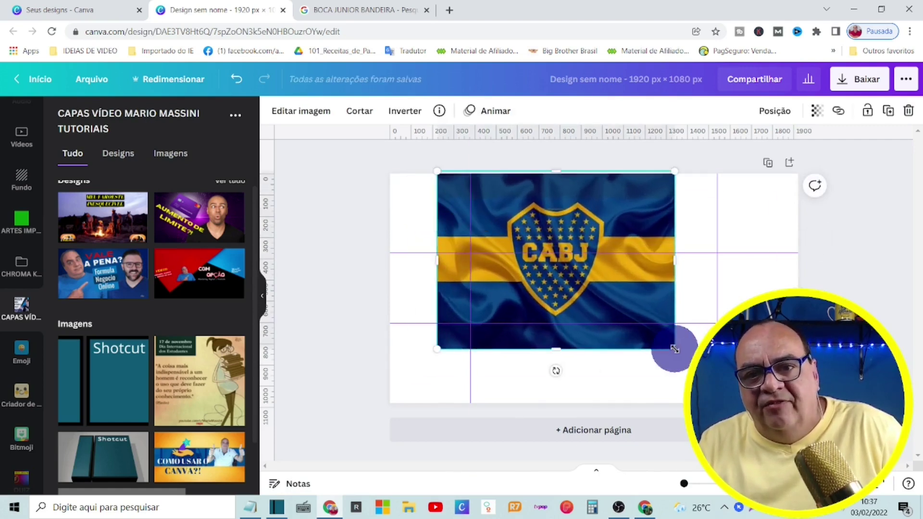
pyautogui.moveTo(675, 350); pyautogui.dragTo(742, 402)
pyautogui.moveTo(742, 287); pyautogui.dragTo(823, 289)
pyautogui.moveTo(436, 287); pyautogui.dragTo(390, 288)
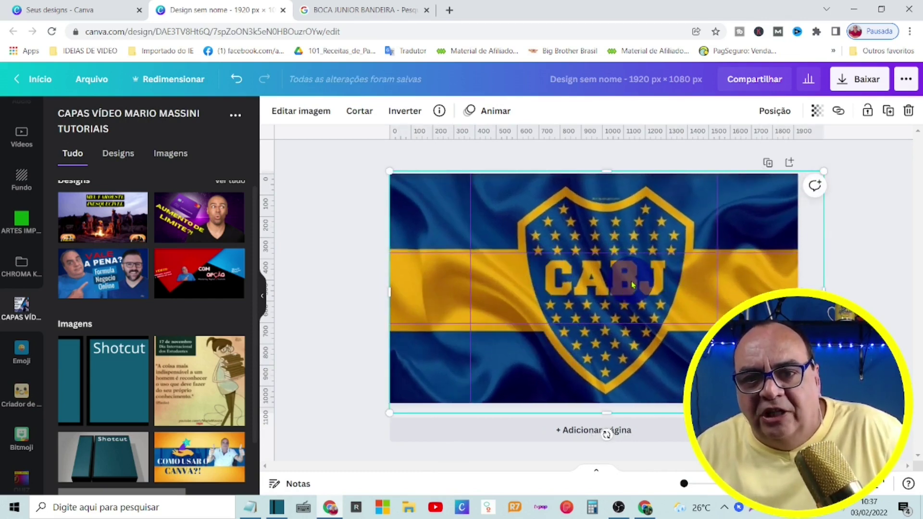
# Step: Lower the flag slightly, extend its upper edge back to the page top, and centre the crest horizontally on the page
pyautogui.moveTo(633, 285); pyautogui.dragTo(632, 294)
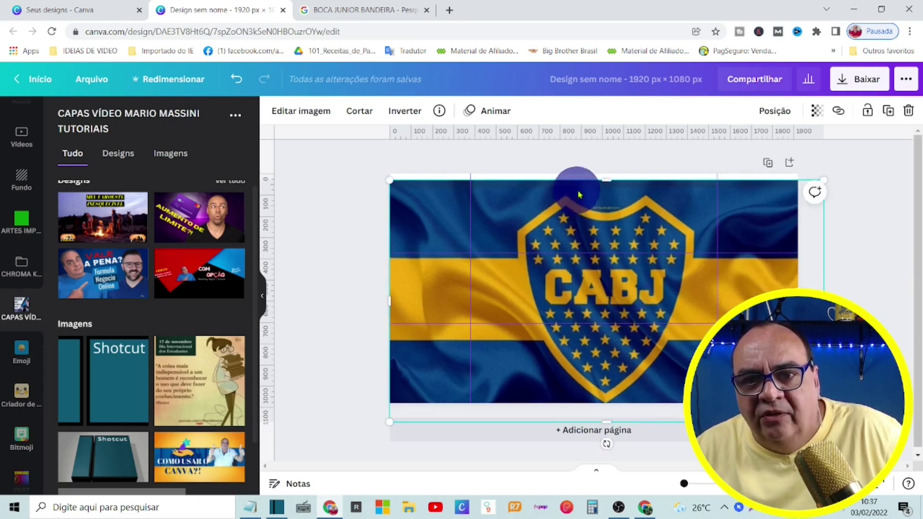
pyautogui.moveTo(609, 181); pyautogui.dragTo(604, 168)
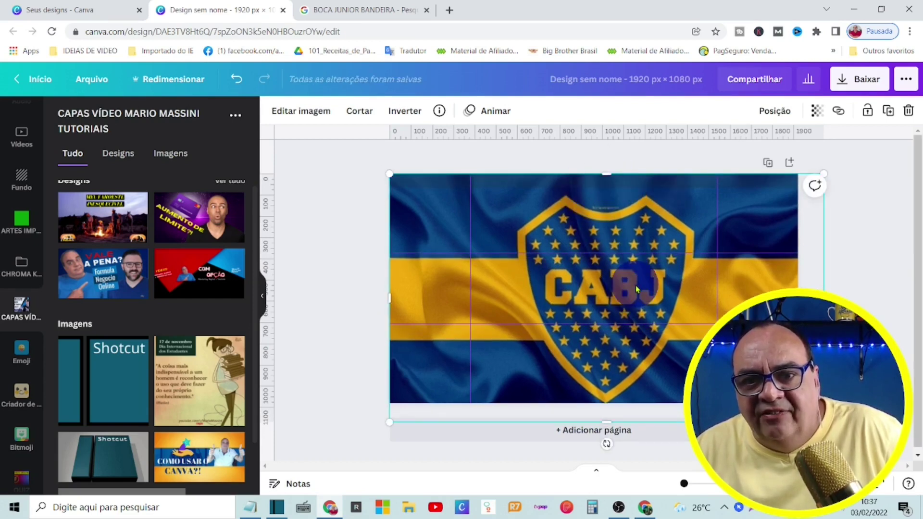
pyautogui.moveTo(636, 288); pyautogui.dragTo(623, 288)
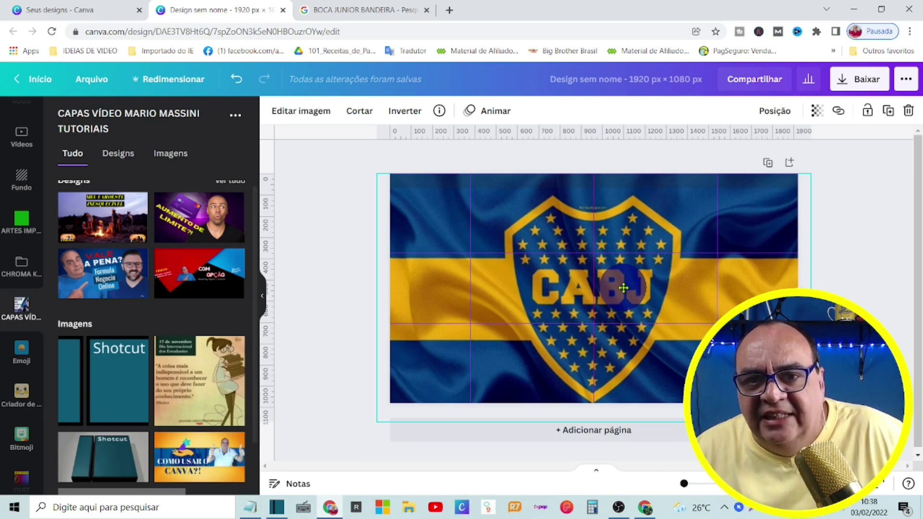
pyautogui.click(623, 288)
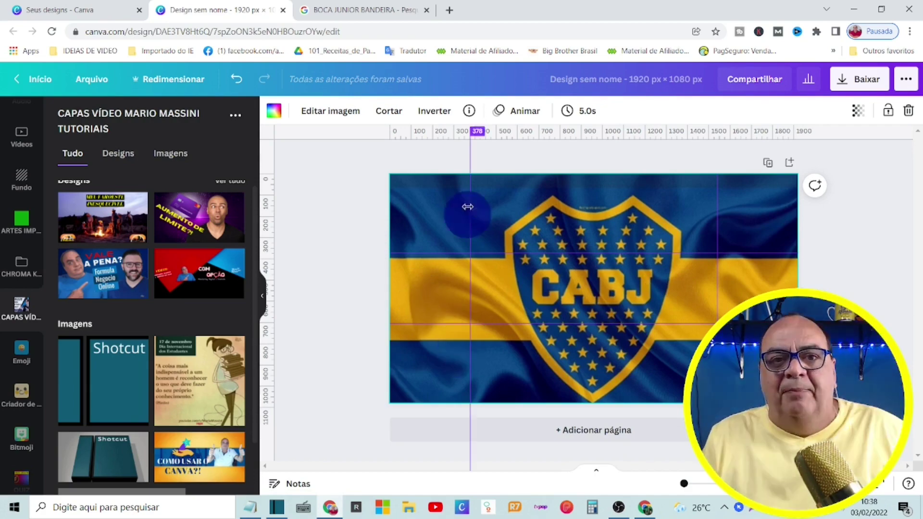
# Step: Return to the Google Images results and shorten the search to "BOCA JUNIOR"
pyautogui.click(394, 10)
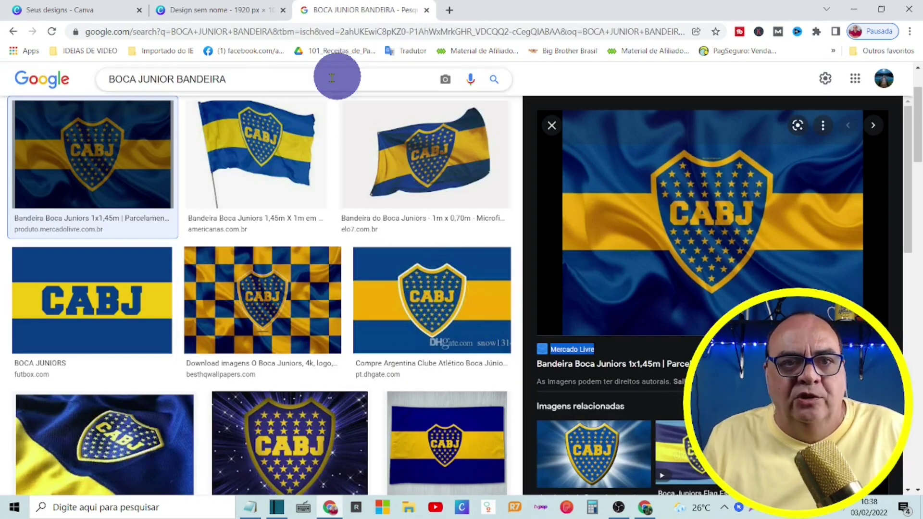
pyautogui.moveTo(259, 78); pyautogui.dragTo(182, 77)
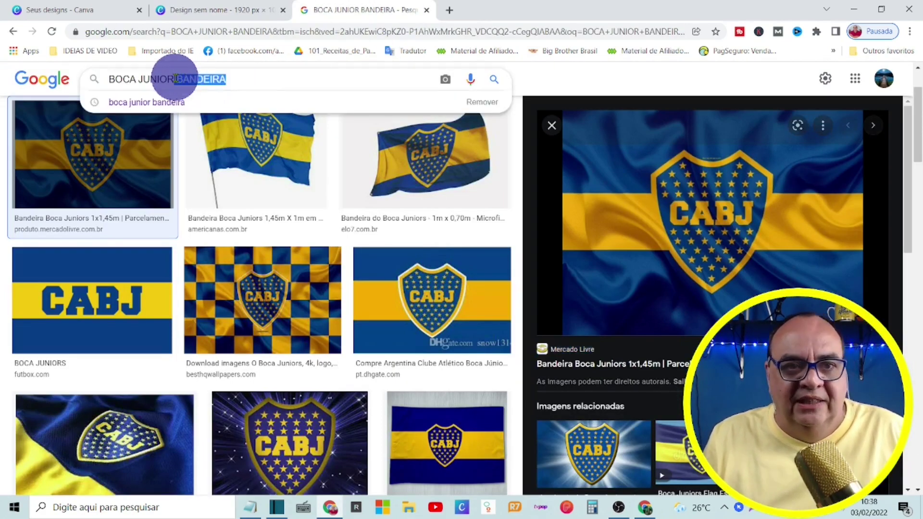
pyautogui.press('BackSpace')
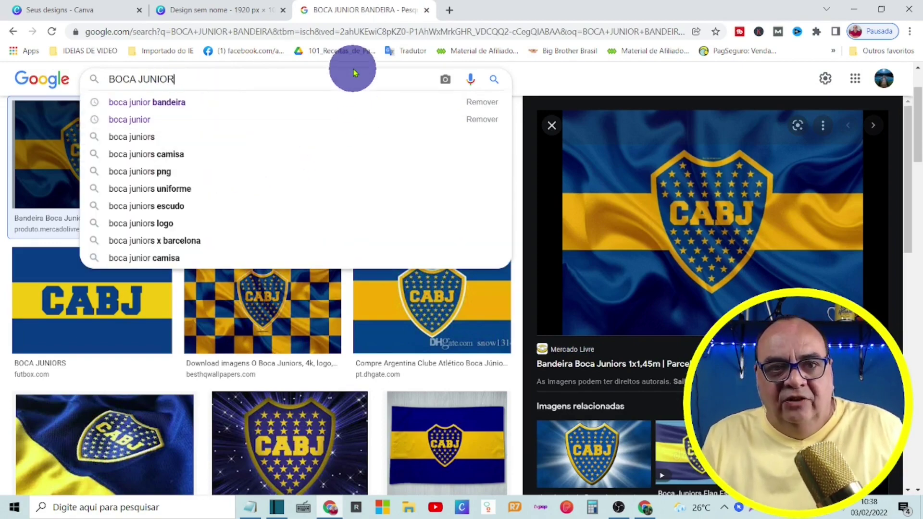
pyautogui.press('Return')
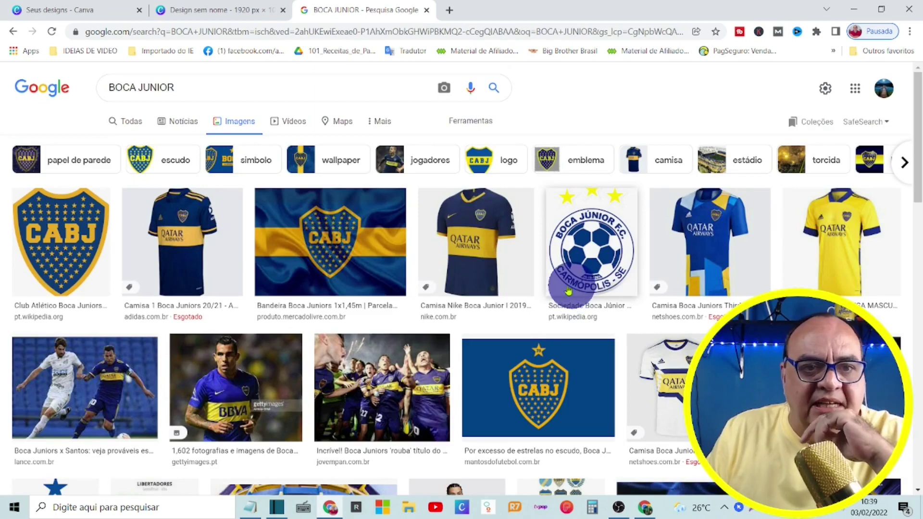
# Step: Open the preview of the blue "Camisa 1 Boca Juniors 20/21" shirt and copy its source name "Adidas"
pyautogui.click(192, 243)
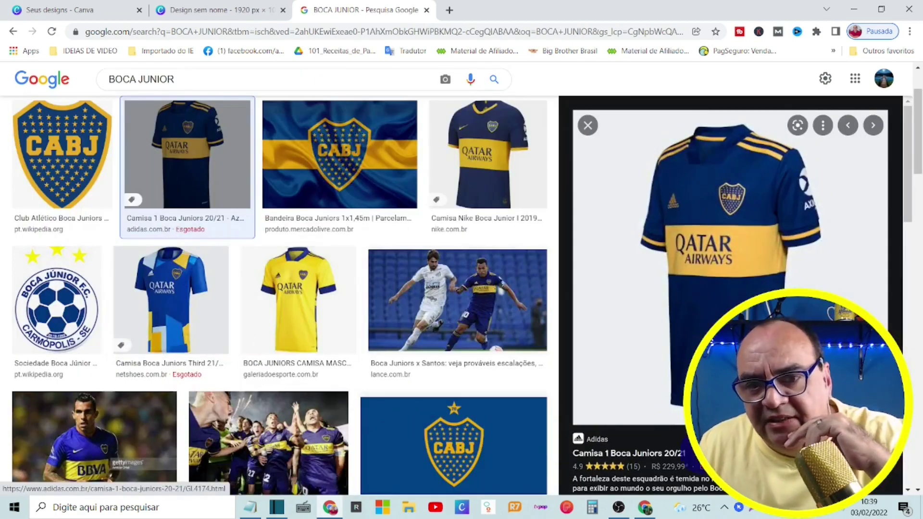
pyautogui.moveTo(575, 438); pyautogui.dragTo(607, 439)
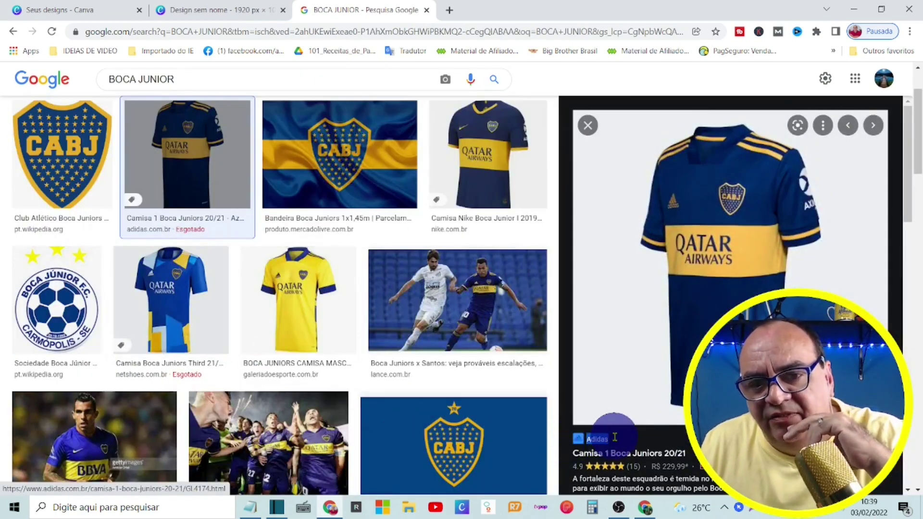
pyautogui.rightClick(603, 439)
pyautogui.click(619, 338)
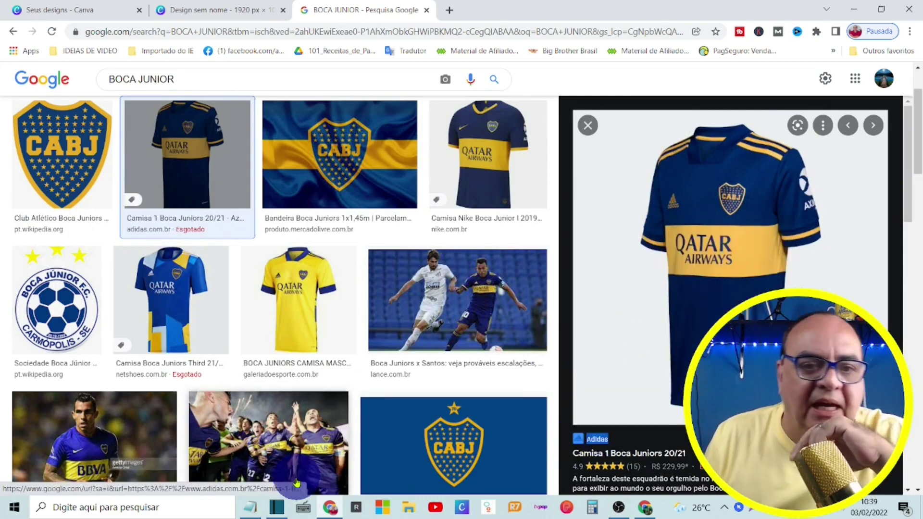
# Step: Switch to Notepad, add a "- CAMISA - Adidas" line below the flag's source, and minimize the note
pyautogui.click(304, 507)
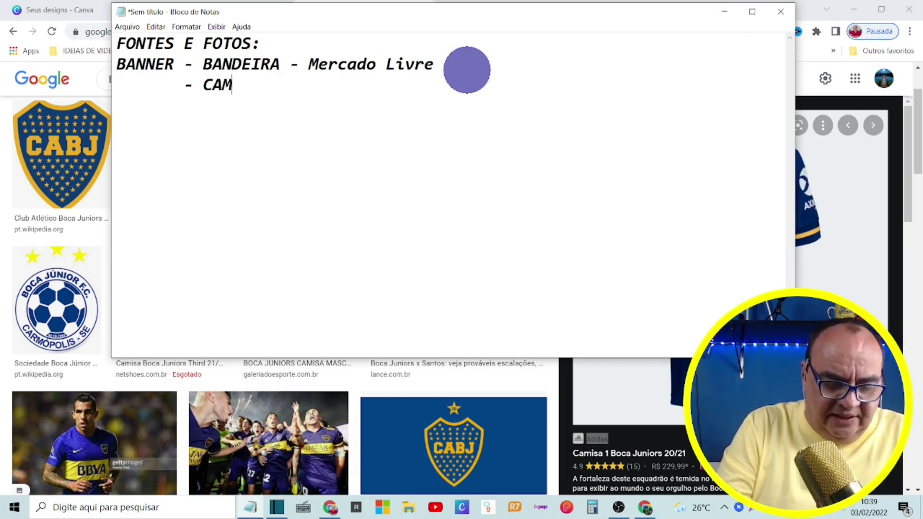
pyautogui.click(374, 94)
pyautogui.press('Delete')
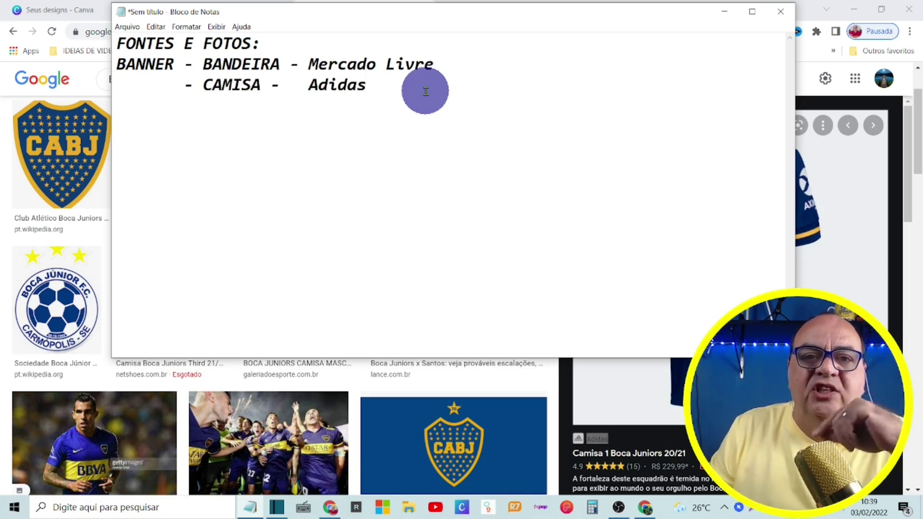
pyautogui.click(725, 14)
# Step: Copy the shirt picture from the preview into the Canva design and remove its background with Removedor de Fundo
pyautogui.rightClick(707, 221)
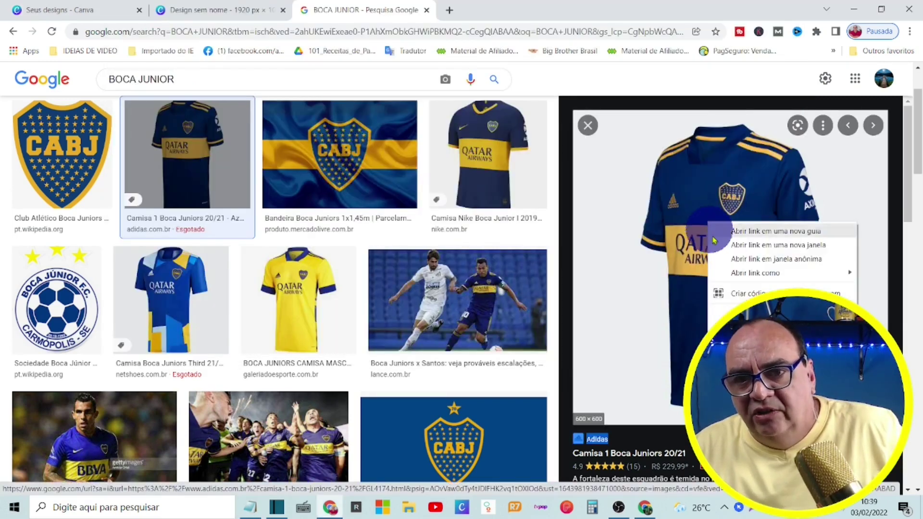
pyautogui.press('Escape')
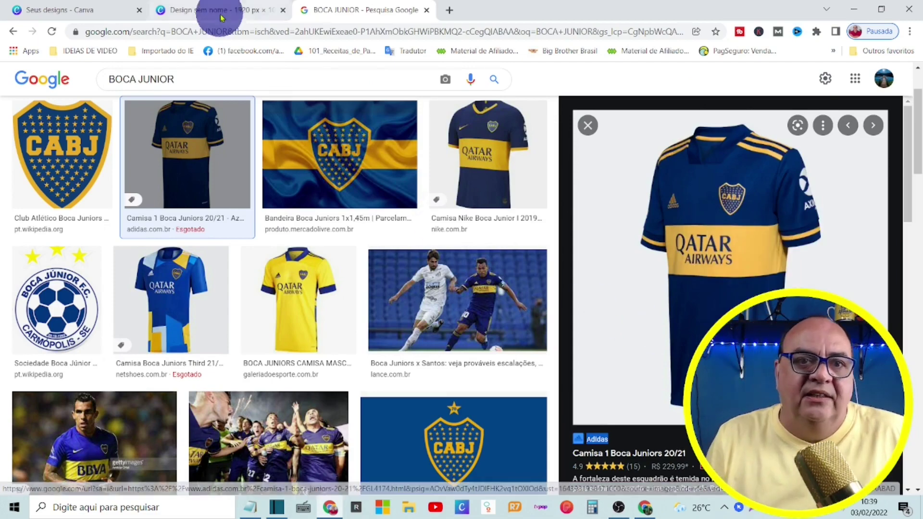
pyautogui.click(207, 11)
pyautogui.hotkey('ctrl', 'v')
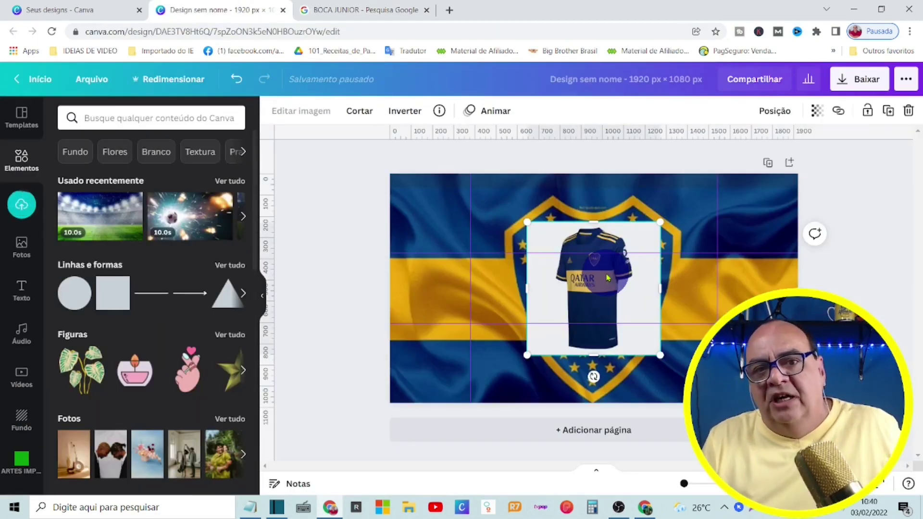
pyautogui.click(300, 111)
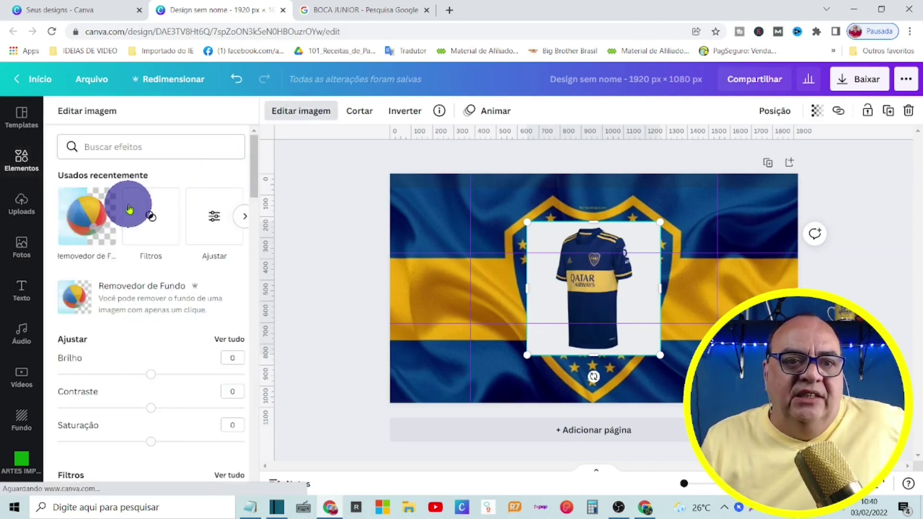
pyautogui.click(129, 209)
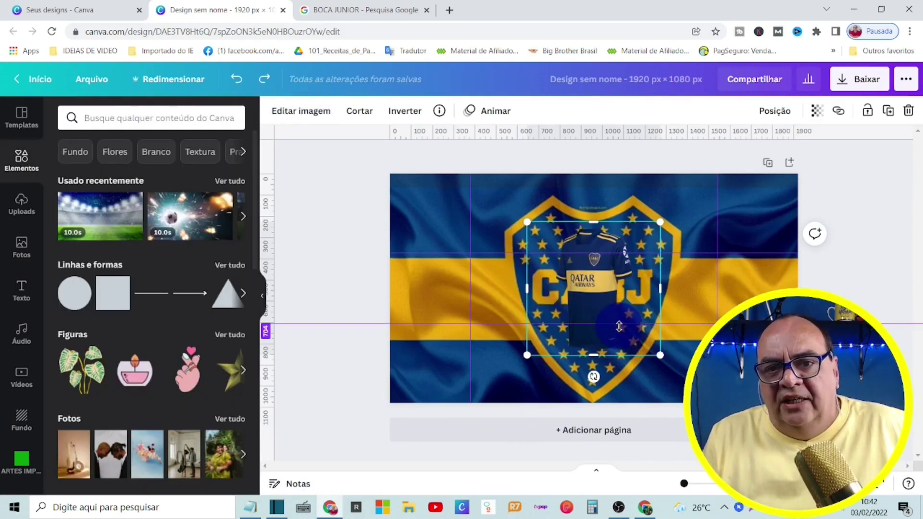
# Step: Shrink the shirt and place it between the right vertical guide and the page's right edge, its top near the upper horizontal guide
pyautogui.moveTo(660, 222); pyautogui.dragTo(614, 280)
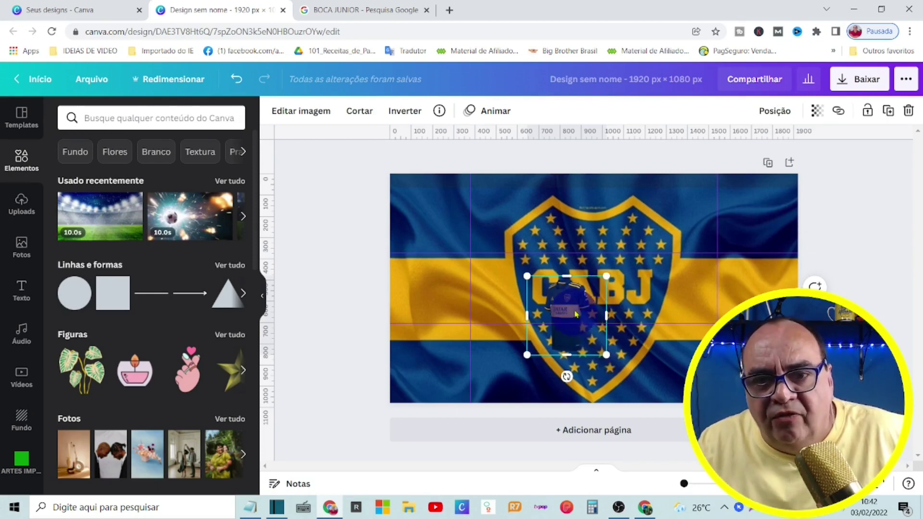
pyautogui.moveTo(576, 311); pyautogui.dragTo(761, 277)
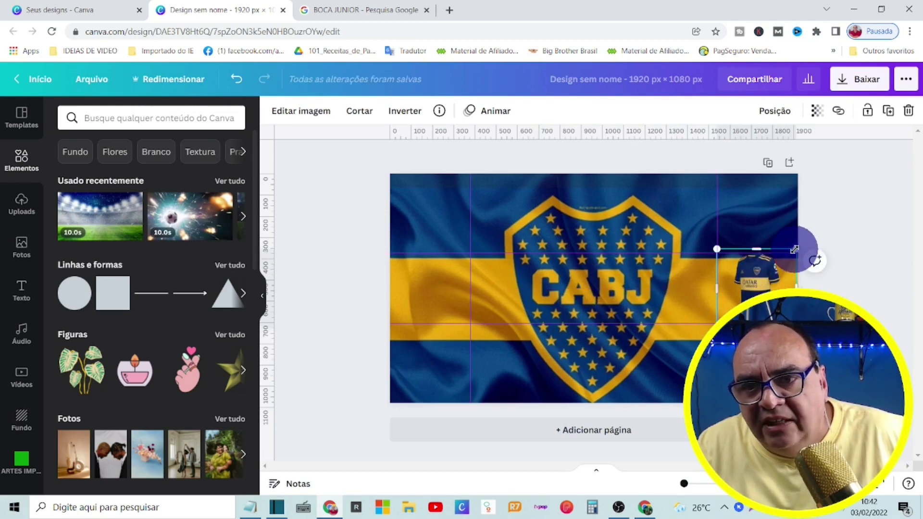
pyautogui.moveTo(794, 249); pyautogui.dragTo(787, 258)
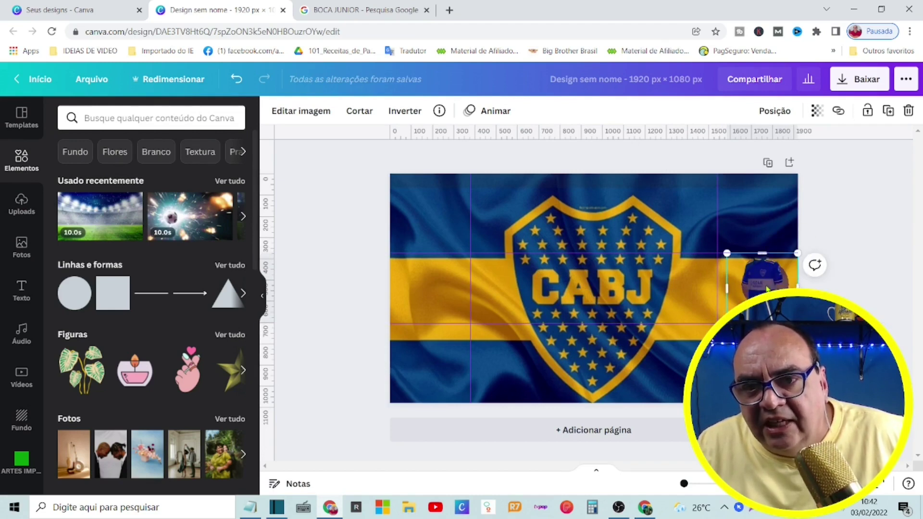
pyautogui.moveTo(766, 288); pyautogui.dragTo(760, 287)
pyautogui.click(474, 222)
# Step: Return to the Google Images preview and save the shirt picture as a JPEG in Downloads under its suggested file name
pyautogui.click(366, 18)
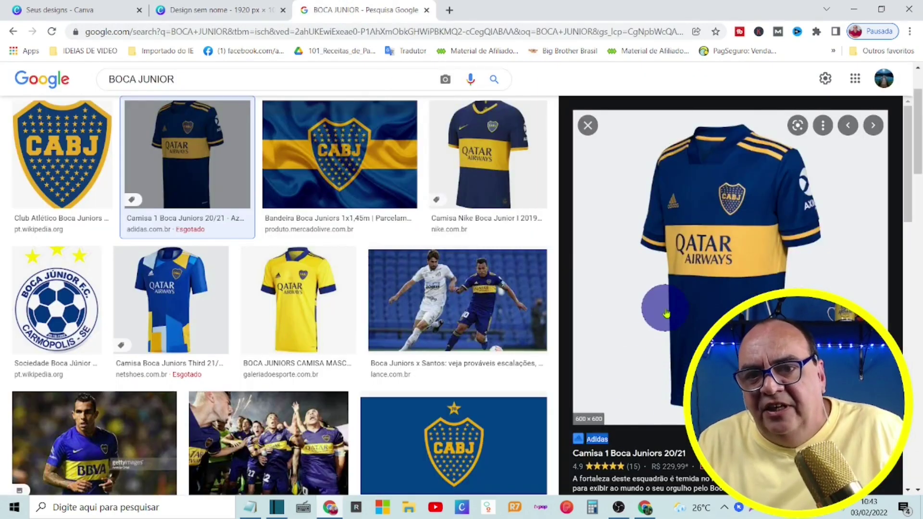
pyautogui.rightClick(692, 292)
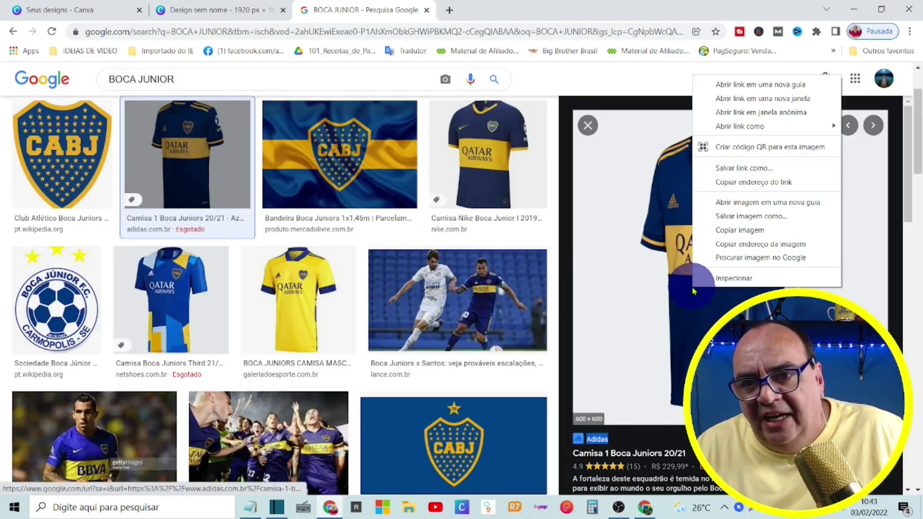
pyautogui.click(728, 217)
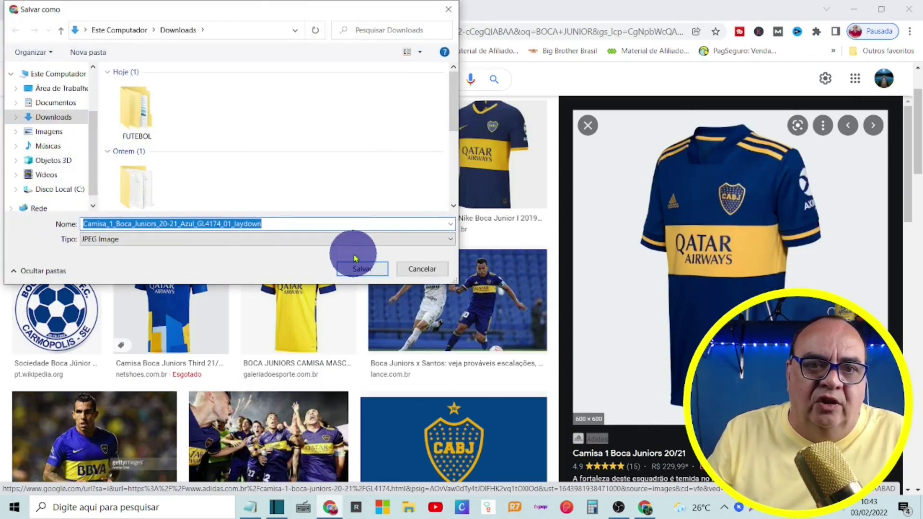
pyautogui.click(360, 268)
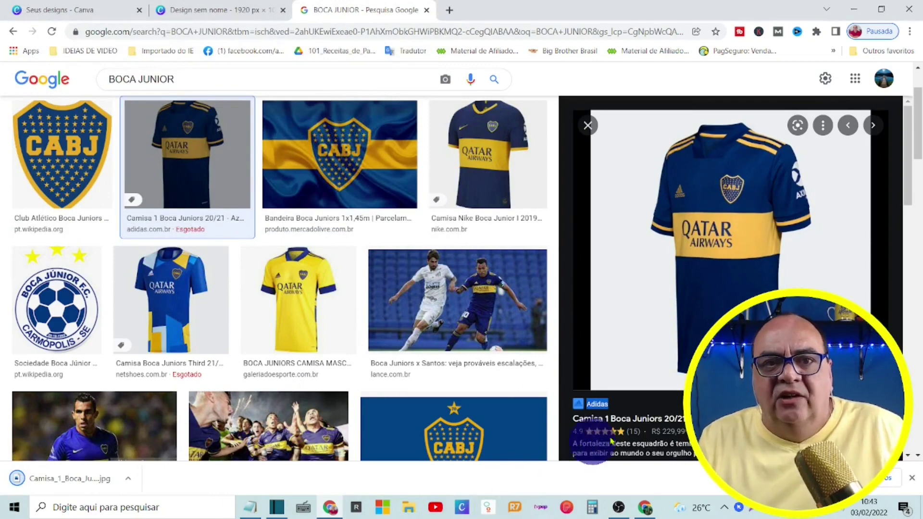
# Step: Search for "removebg" in a new browser tab and open the remove.bg website
pyautogui.click(449, 10)
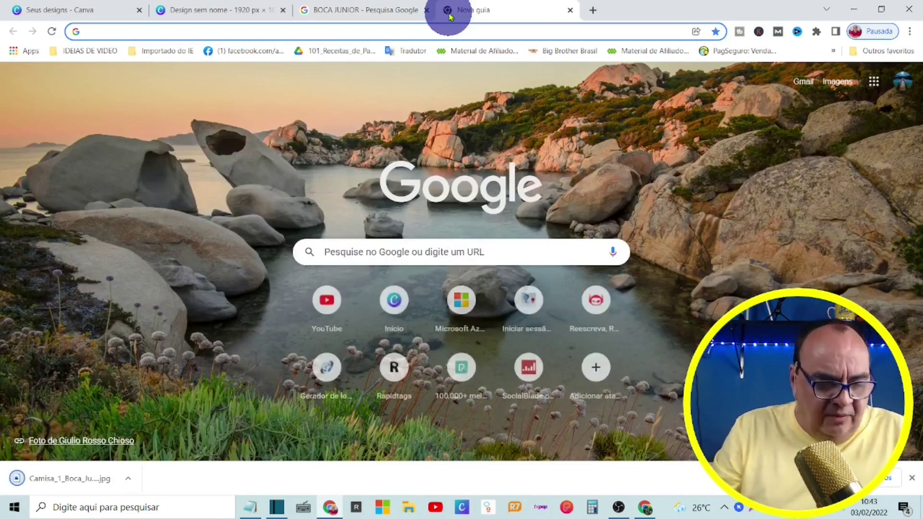
pyautogui.write('REMOVE')
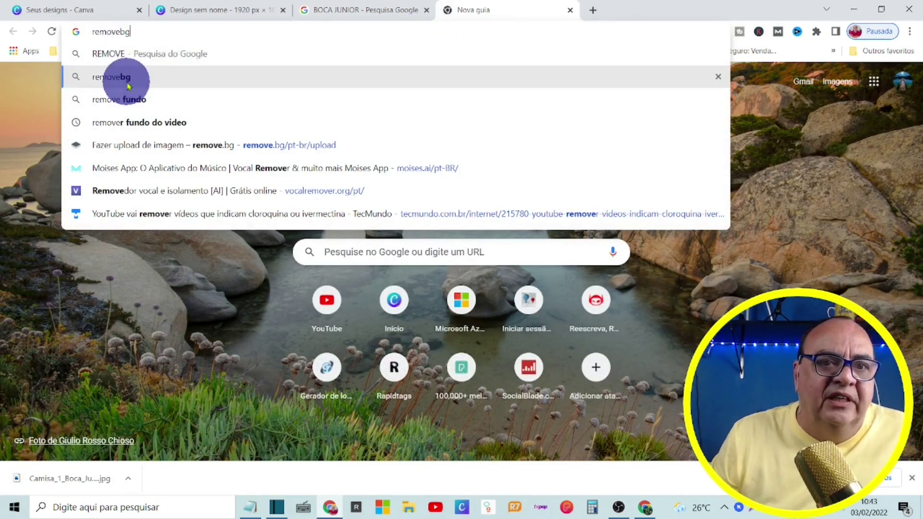
pyautogui.click(118, 78)
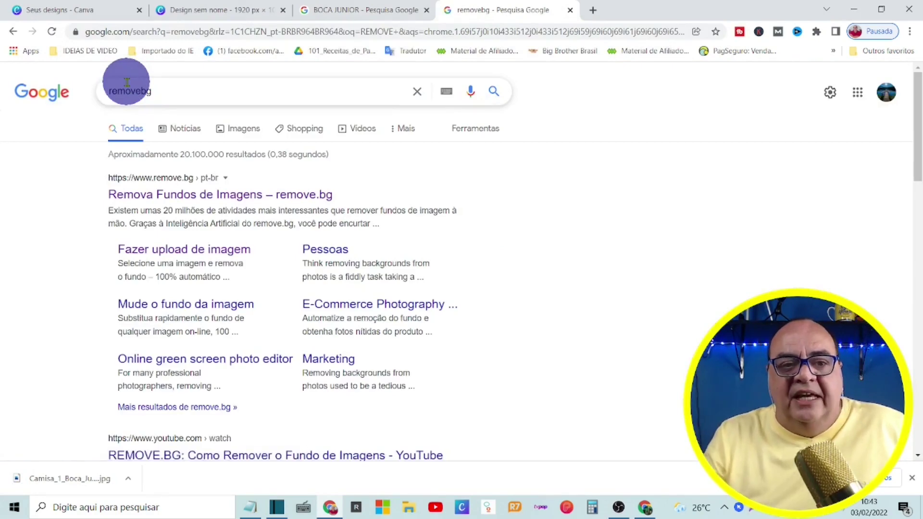
pyautogui.click(204, 193)
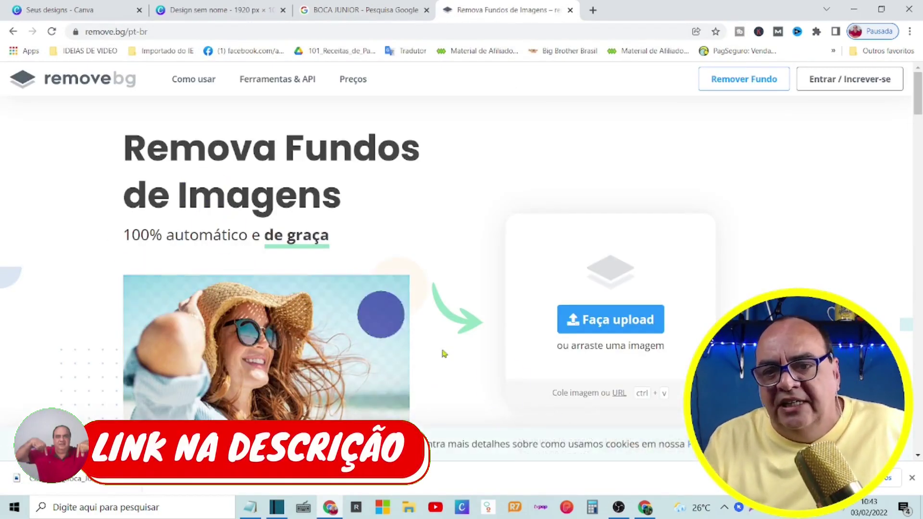
# Step: Upload the saved Boca Juniors shirt picture from Downloads to remove.bg for background removal
pyautogui.click(912, 478)
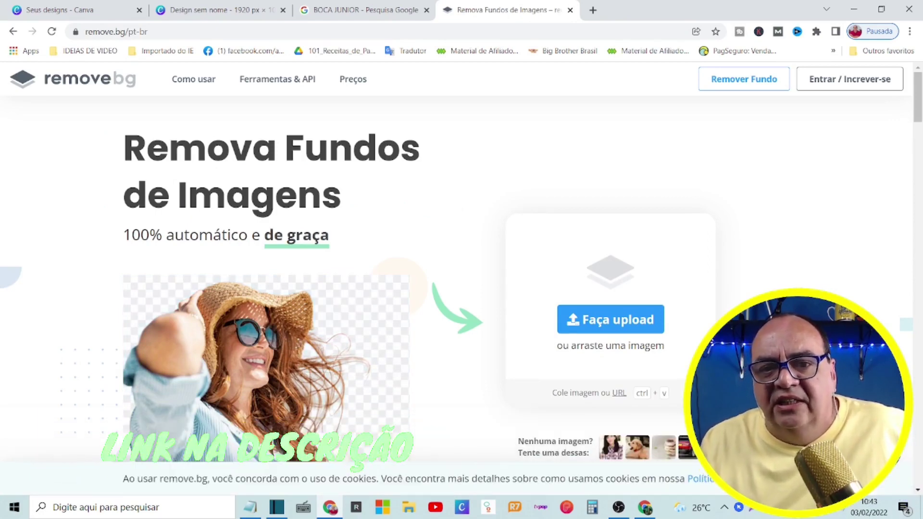
pyautogui.click(589, 324)
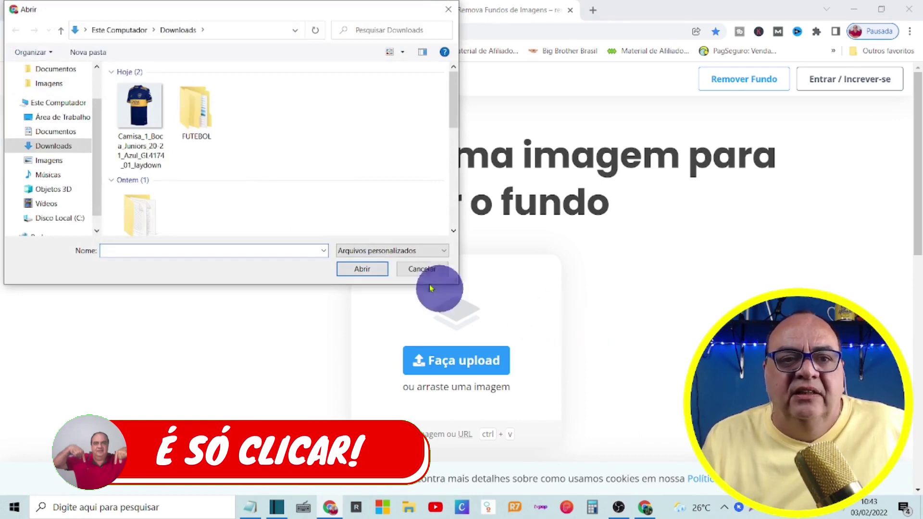
pyautogui.click(132, 129)
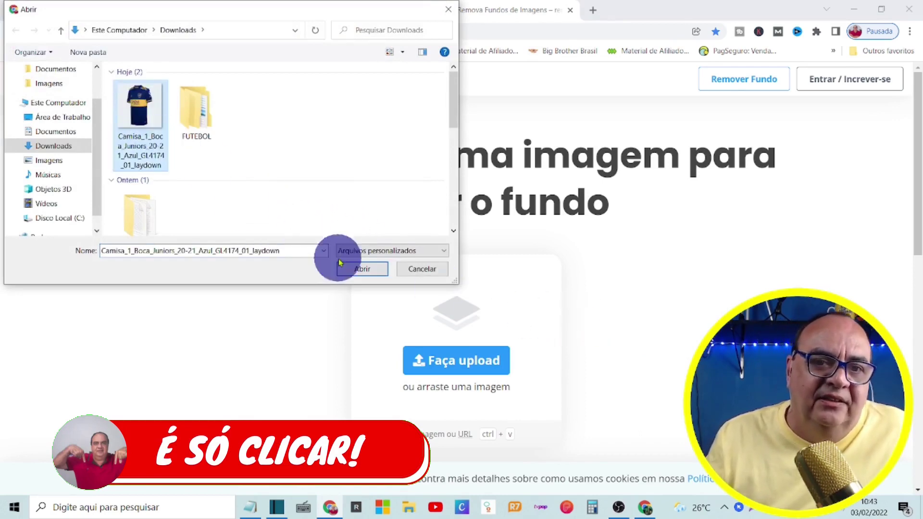
pyautogui.click(360, 269)
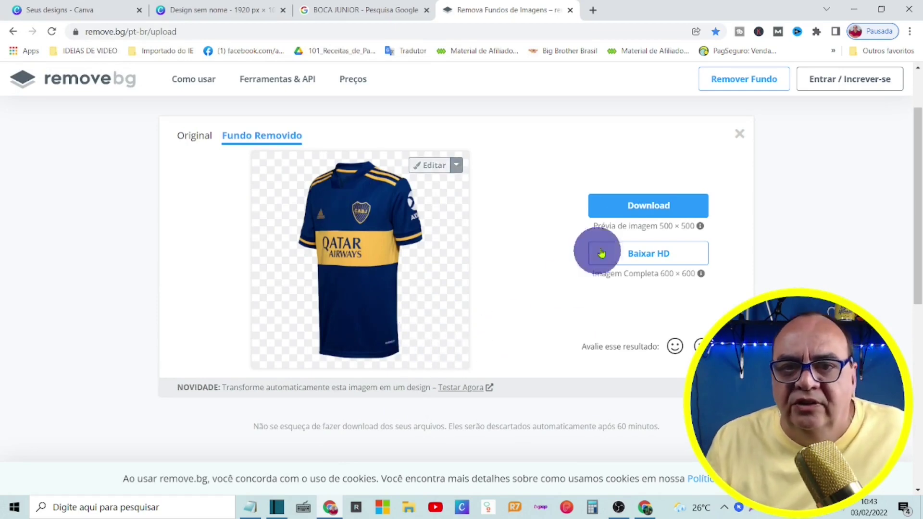
# Step: Download the background-free shirt as the 500 × 500 preview and check the PNG from the Downloads folder in the photo viewer
pyautogui.click(656, 212)
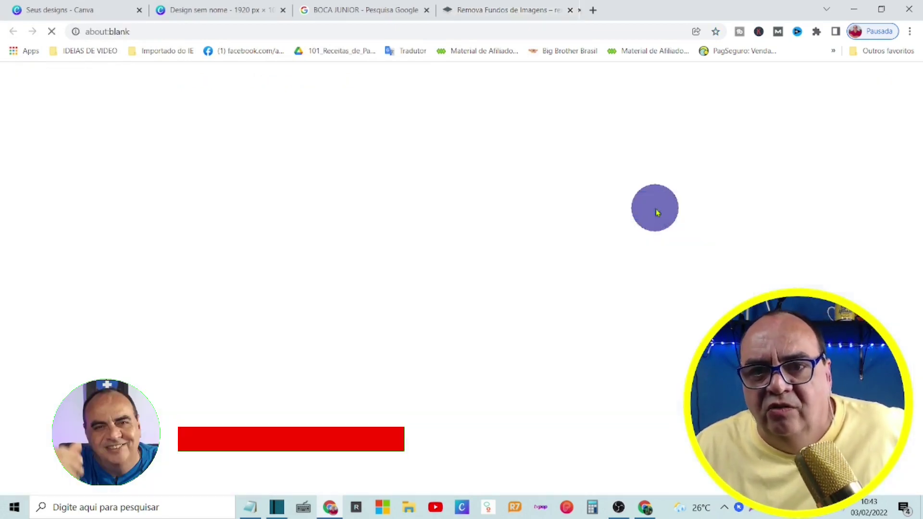
pyautogui.click(80, 482)
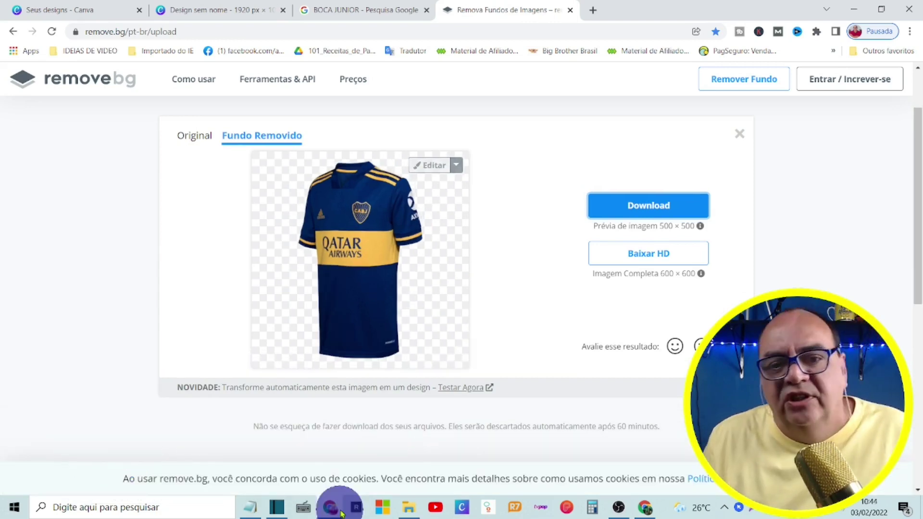
pyautogui.press('super+e')
pyautogui.click(61, 182)
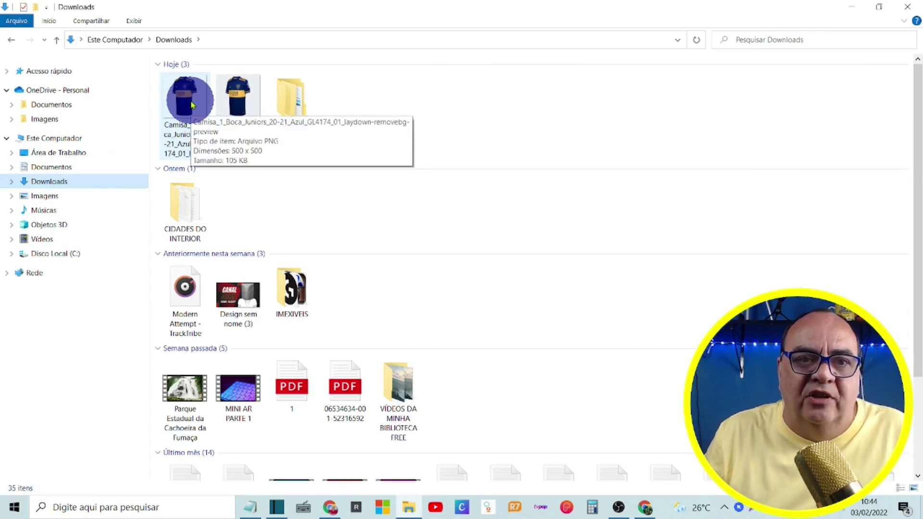
pyautogui.doubleClick(191, 105)
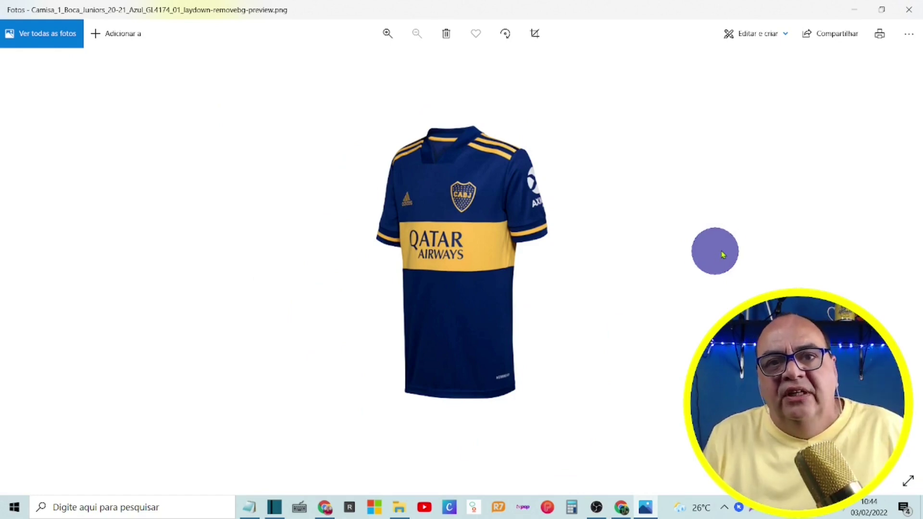
pyautogui.click(918, 14)
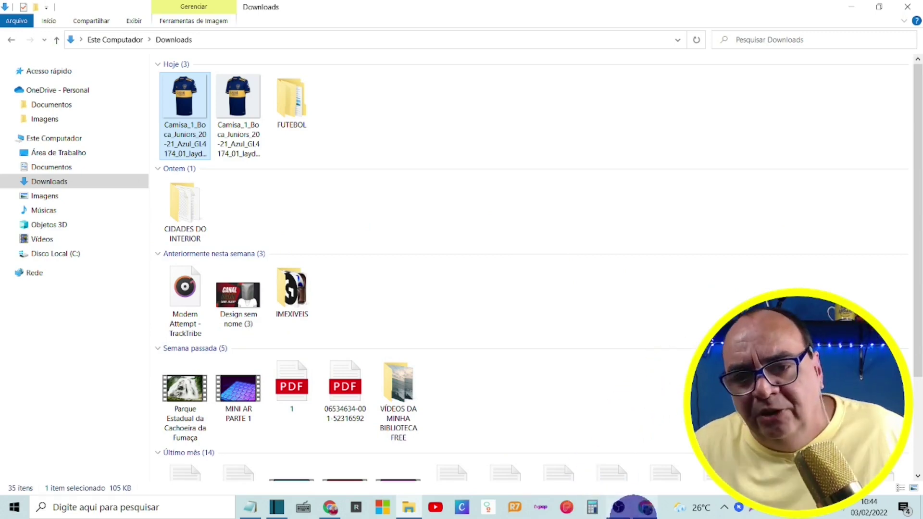
# Step: Return to the Canva design and move the shirt slightly lower beside the right vertical guide
pyautogui.click(641, 510)
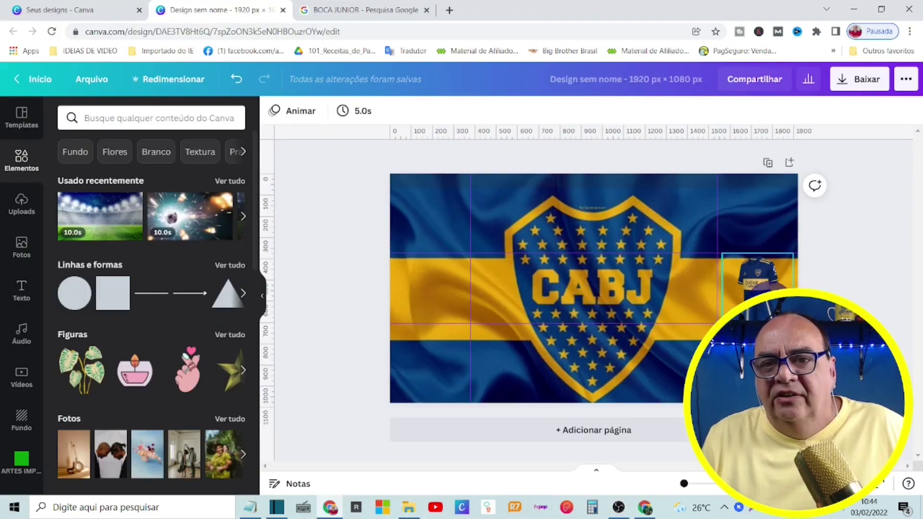
pyautogui.click(768, 288)
pyautogui.click(857, 183)
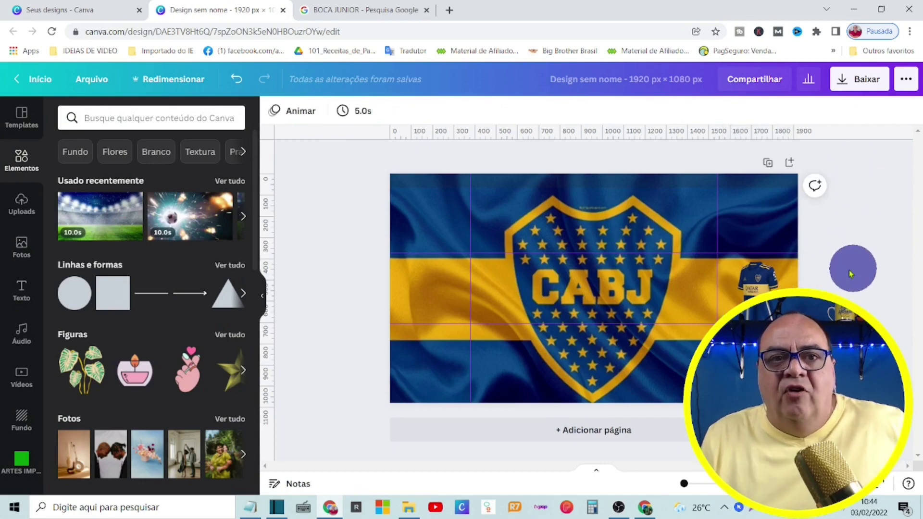
# Step: Browse the BOCA JUNIOR results in Google Images and open the preview of the Club Atlético Boca Juniors crest from Wikipedia
pyautogui.click(380, 16)
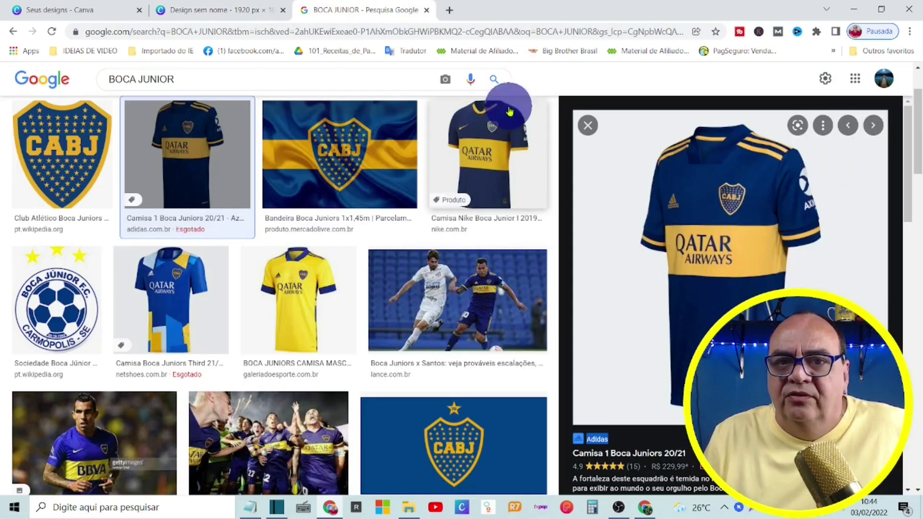
pyautogui.click(587, 126)
pyautogui.scroll(-3, 589, 202)
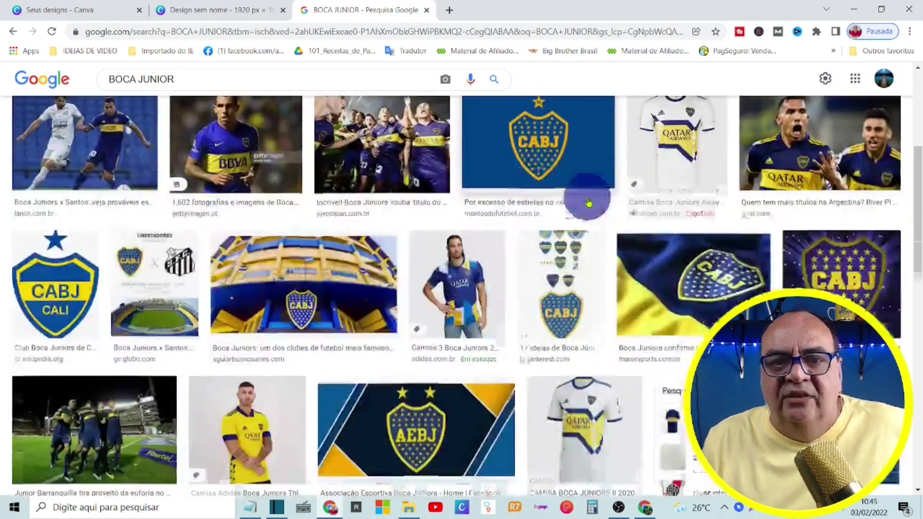
pyautogui.scroll(-8, 588, 203)
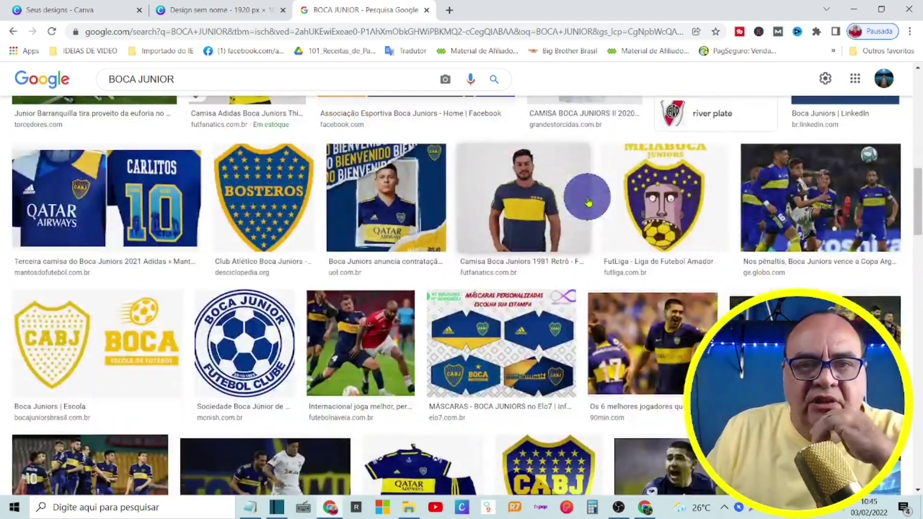
pyautogui.scroll(3, 505, 272)
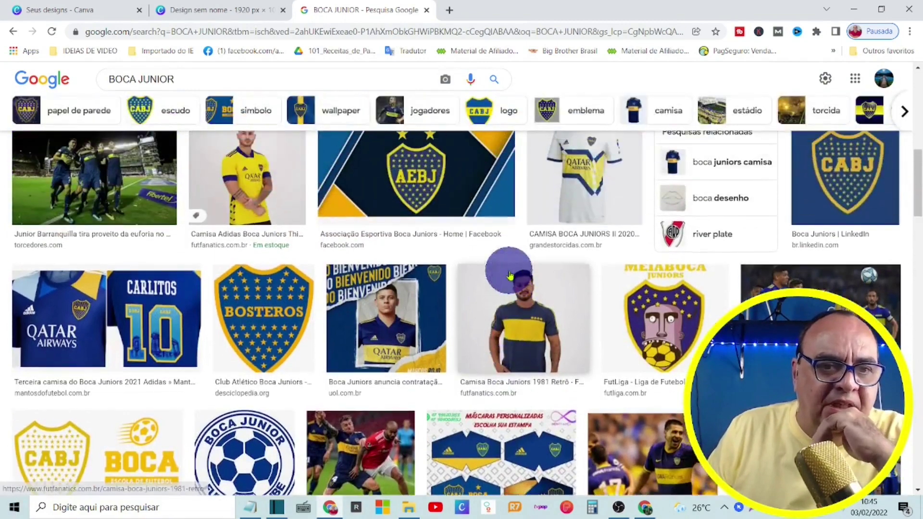
pyautogui.scroll(5, 510, 275)
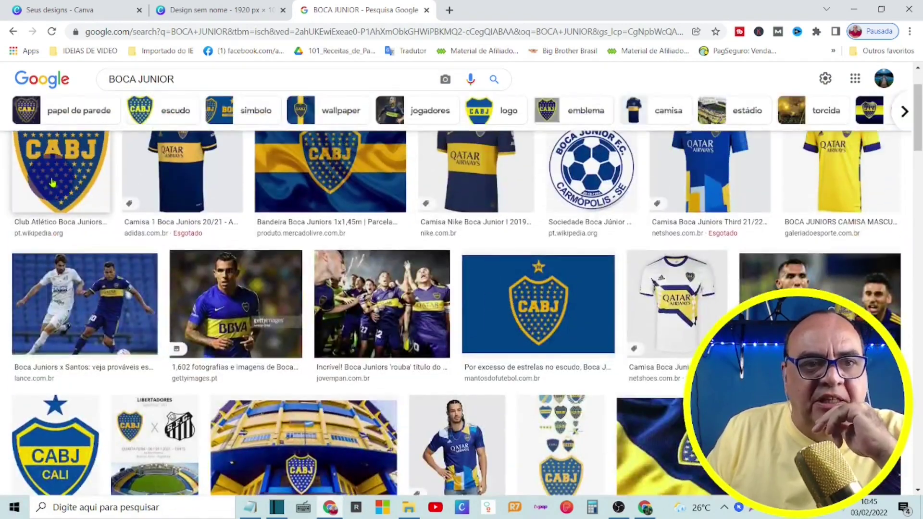
pyautogui.click(53, 182)
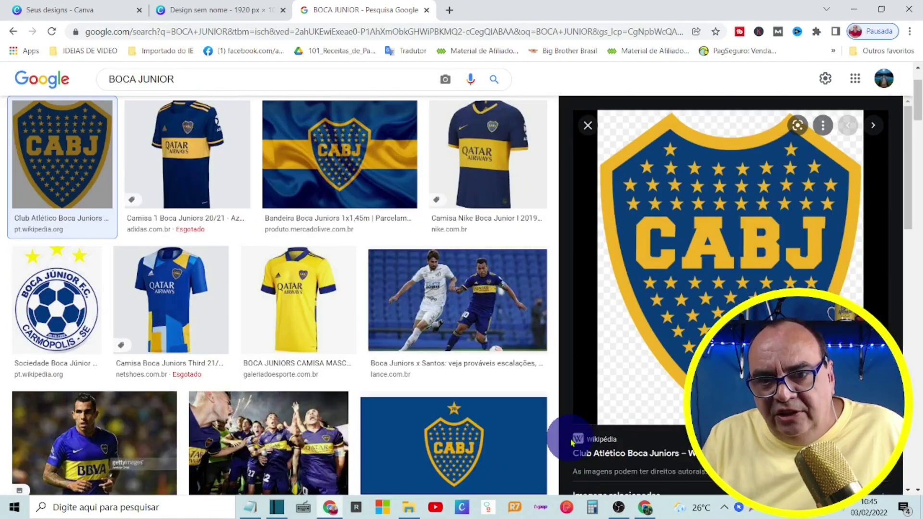
# Step: Copy the crest's source name "Wikipédia" from the preview into the Notepad credits list on the SIMBOLO line
pyautogui.moveTo(572, 442); pyautogui.dragTo(611, 438)
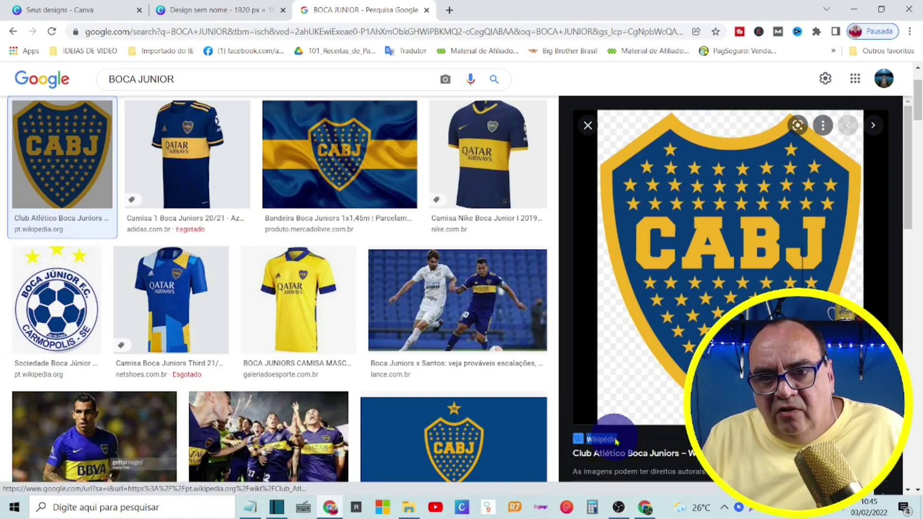
pyautogui.rightClick(620, 441)
pyautogui.click(651, 347)
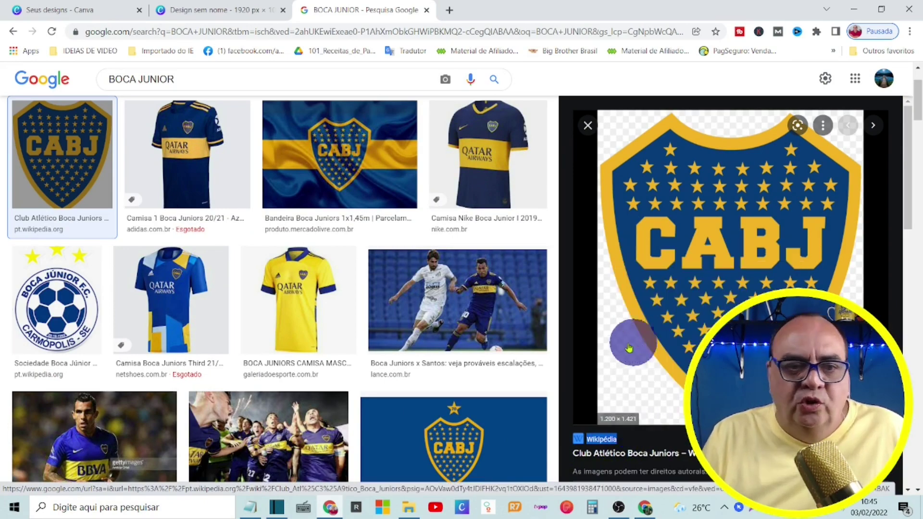
pyautogui.click(251, 509)
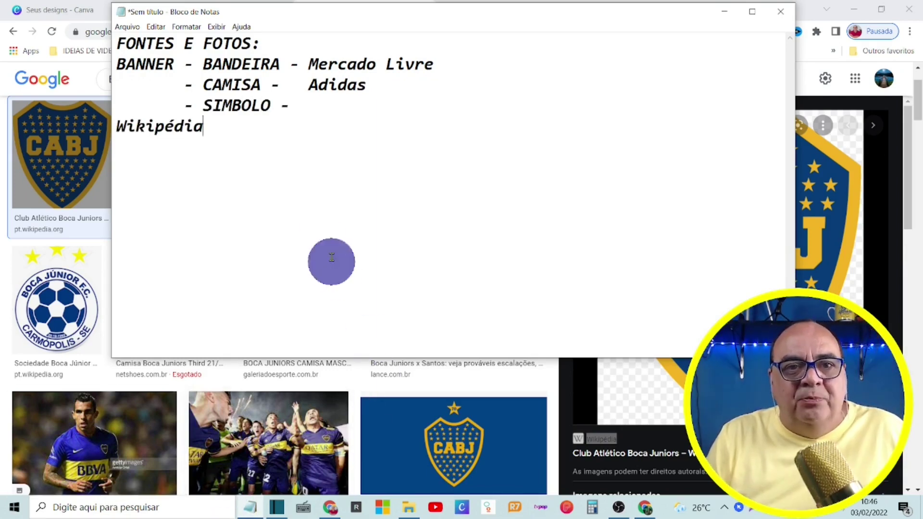
pyautogui.click(308, 112)
pyautogui.press('Delete')
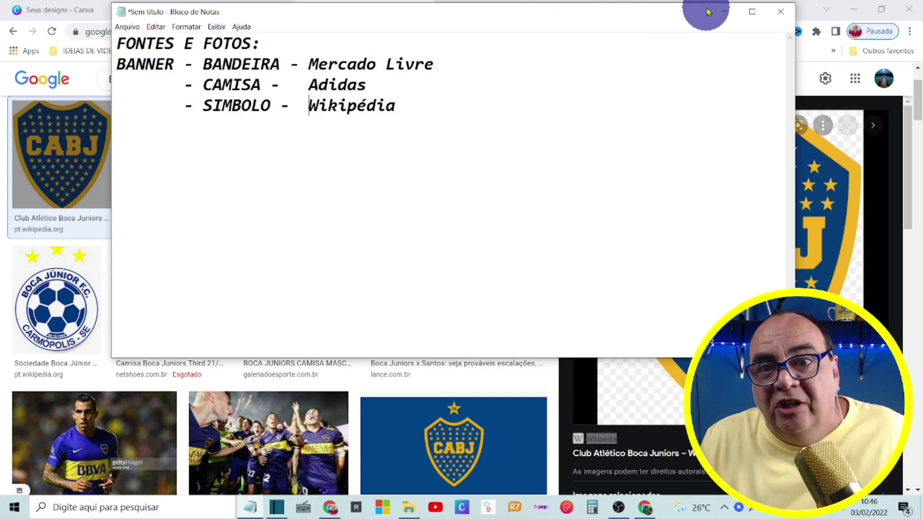
pyautogui.click(722, 14)
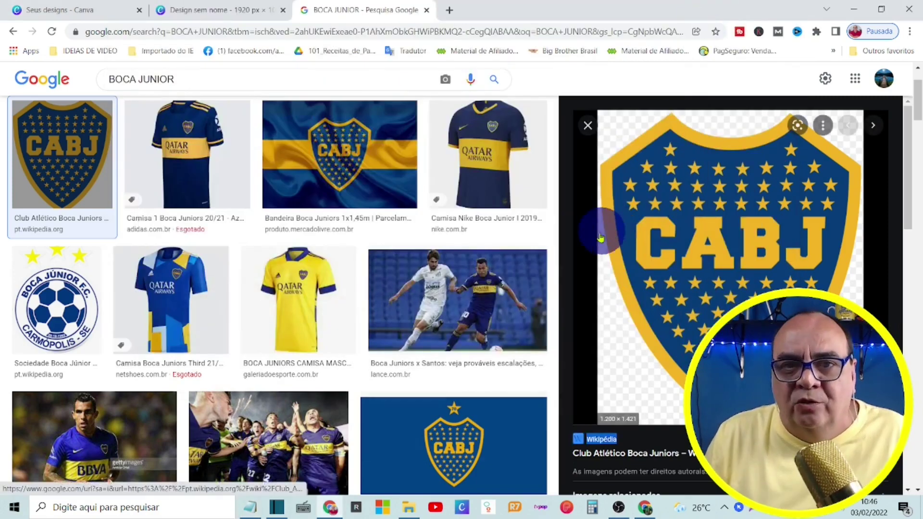
# Step: Copy the crest picture from the Google Images preview and paste it into the Canva design
pyautogui.rightClick(691, 228)
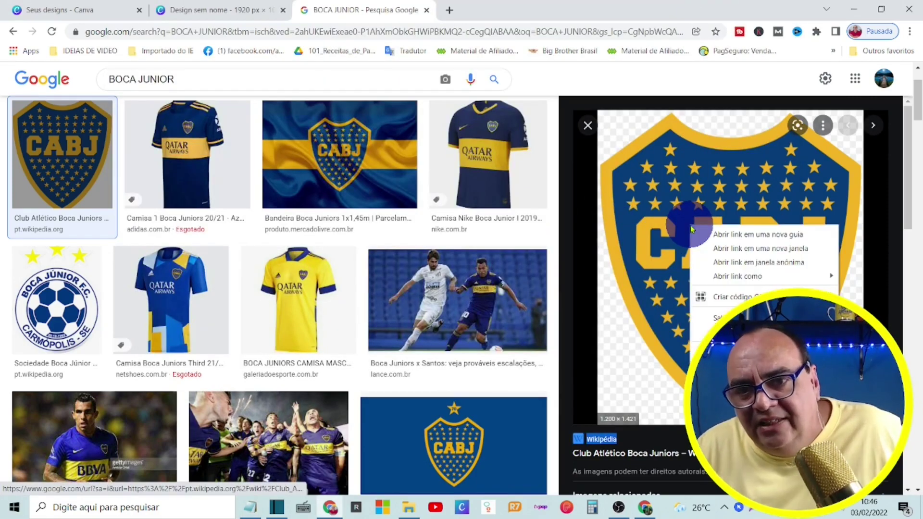
pyautogui.click(741, 380)
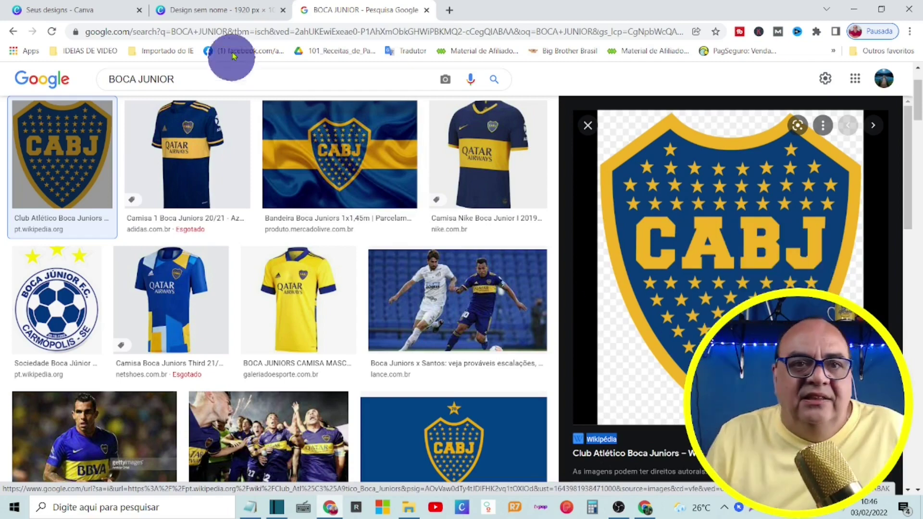
pyautogui.click(231, 10)
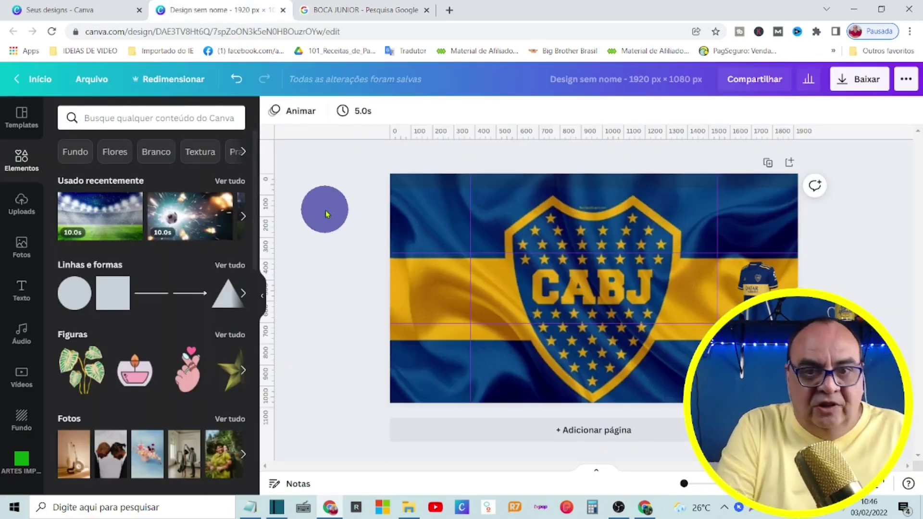
pyautogui.hotkey('ctrl', 'v')
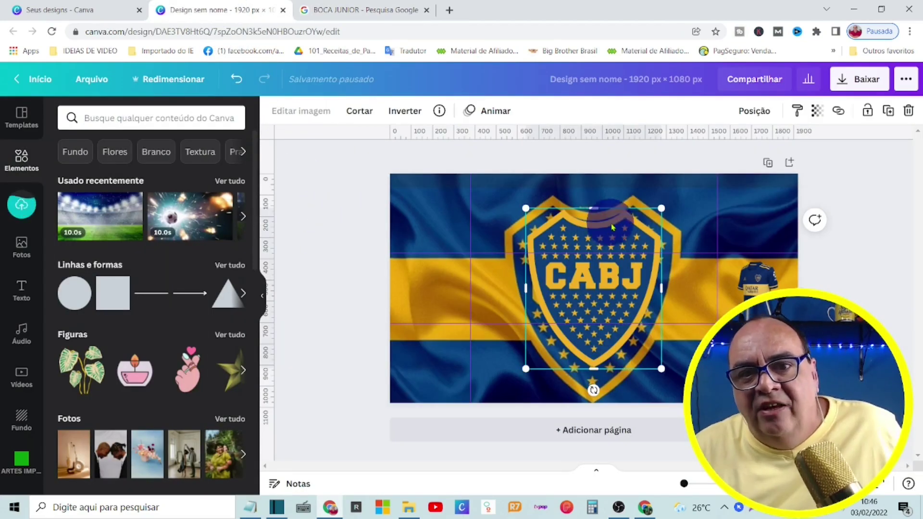
# Step: Shrink the pasted crest and place it between the page's left edge and the left vertical guide, level with the shirt
pyautogui.click(368, 10)
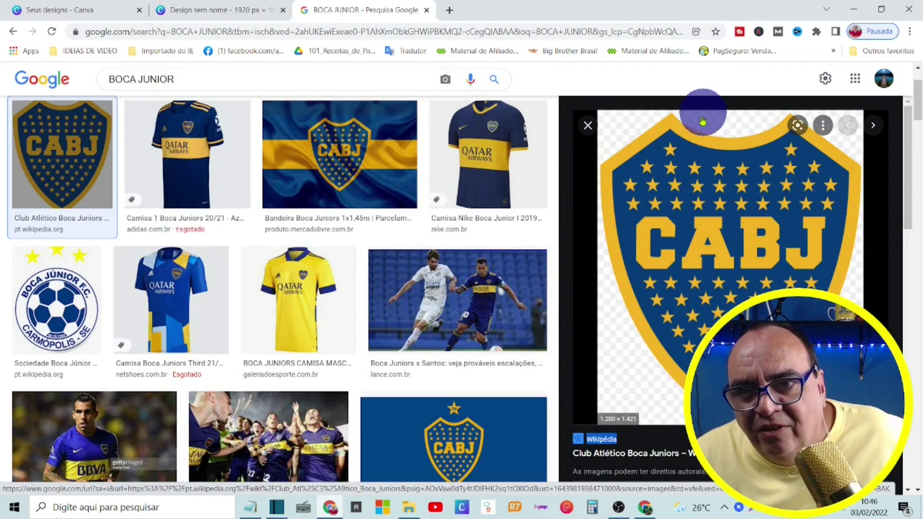
pyautogui.click(231, 10)
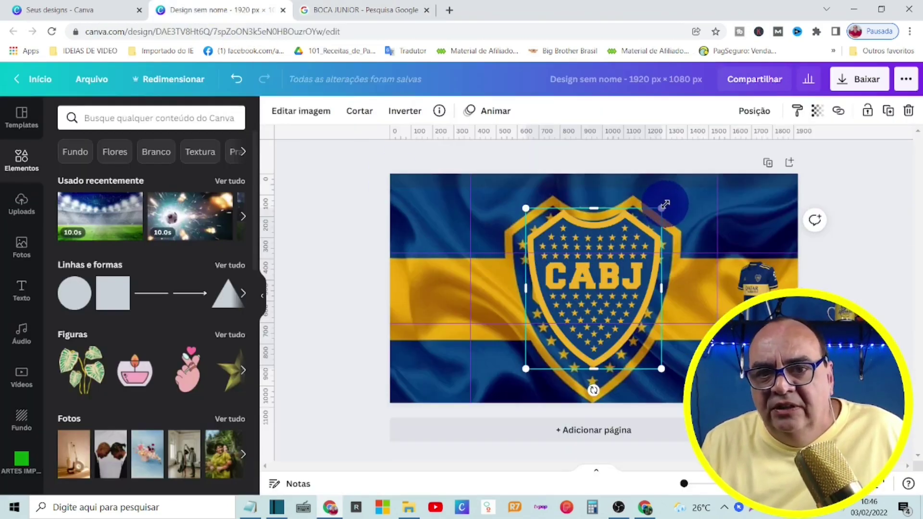
pyautogui.moveTo(665, 201); pyautogui.dragTo(440, 294)
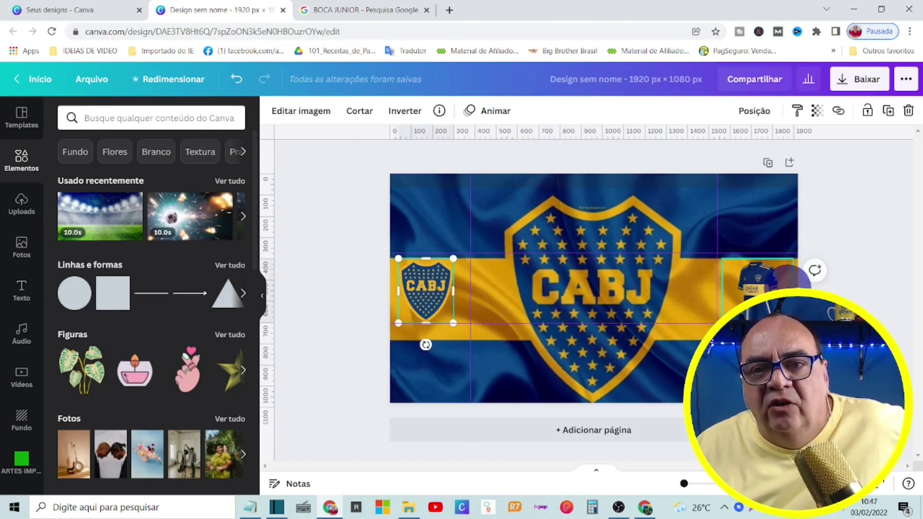
pyautogui.click(342, 177)
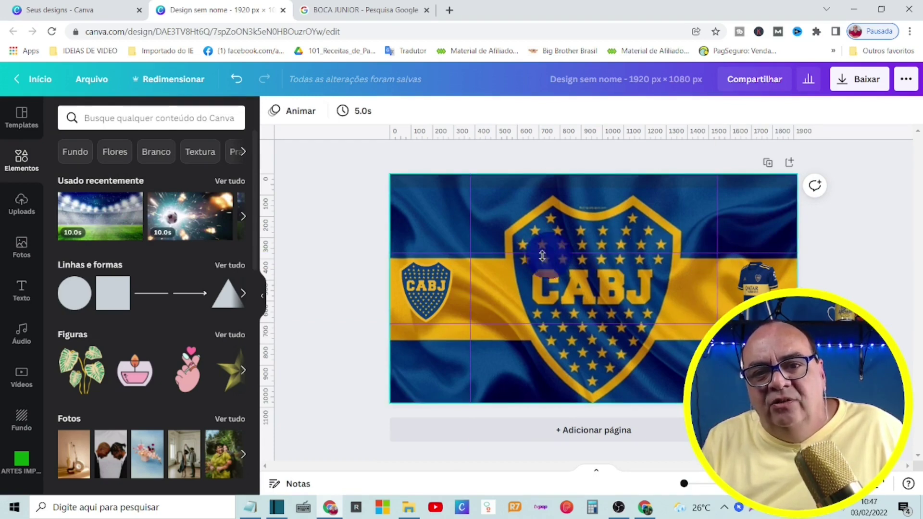
# Step: Compare the JPG and PNG file formats in the banner's download settings, ending on PNG, and close the settings
pyautogui.click(851, 80)
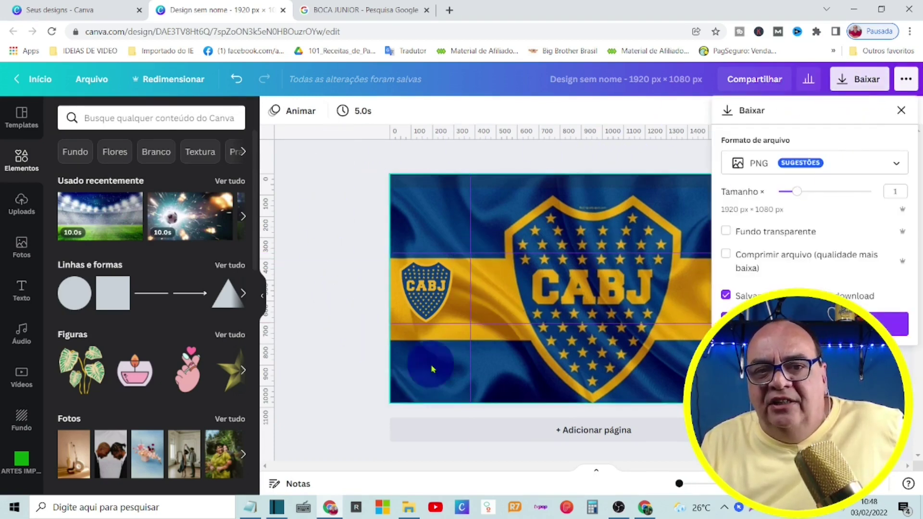
pyautogui.click(897, 164)
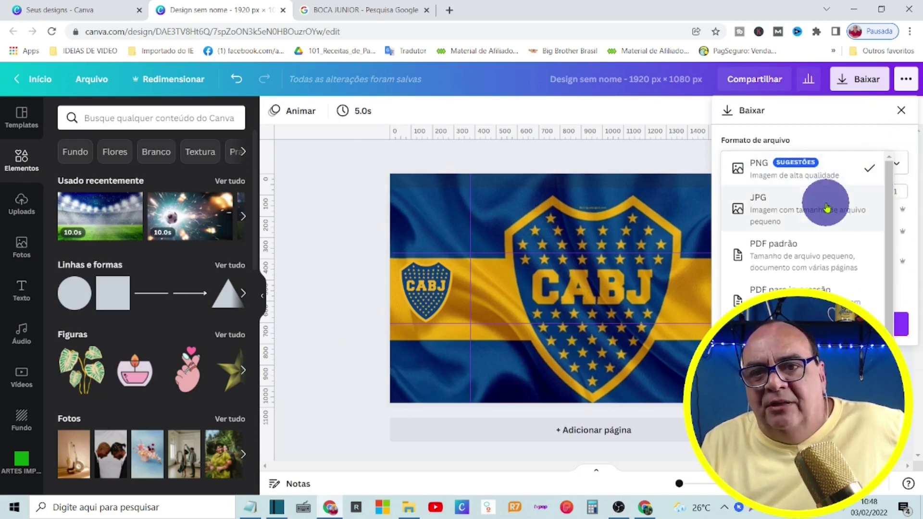
pyautogui.click(825, 207)
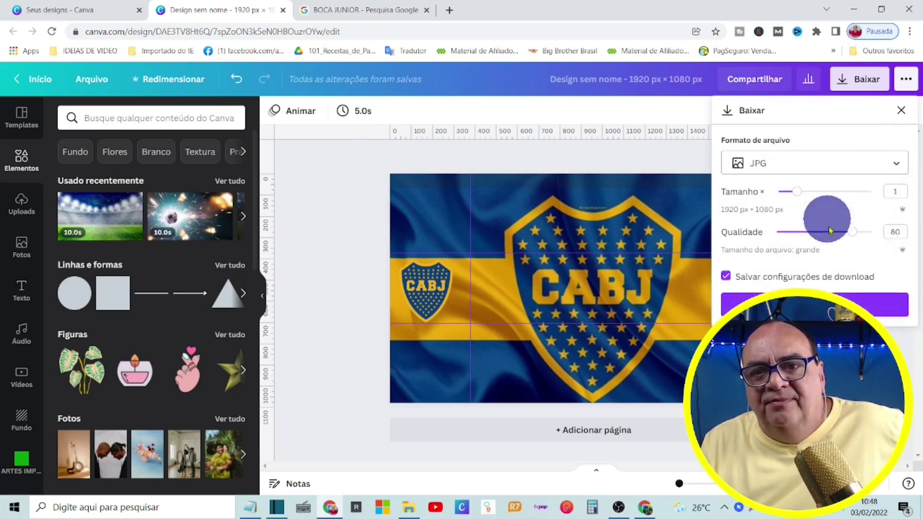
pyautogui.click(893, 164)
pyautogui.click(830, 138)
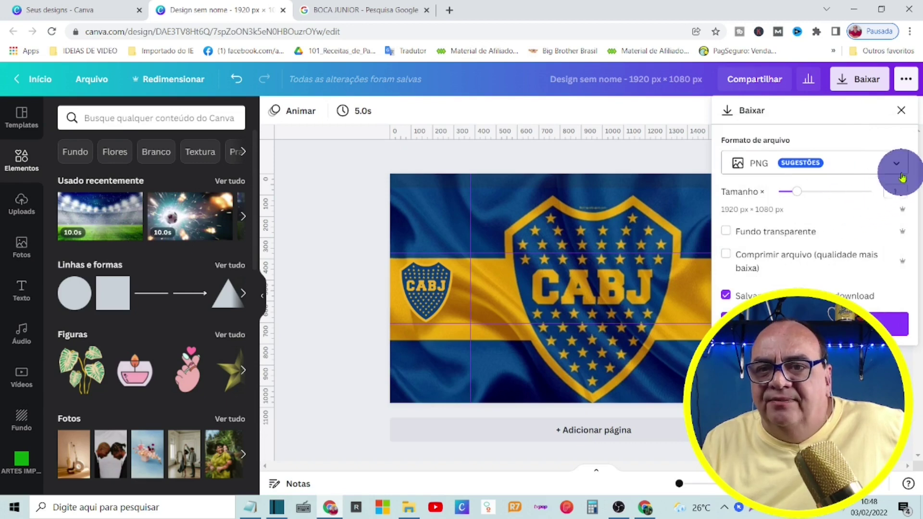
pyautogui.press('Escape')
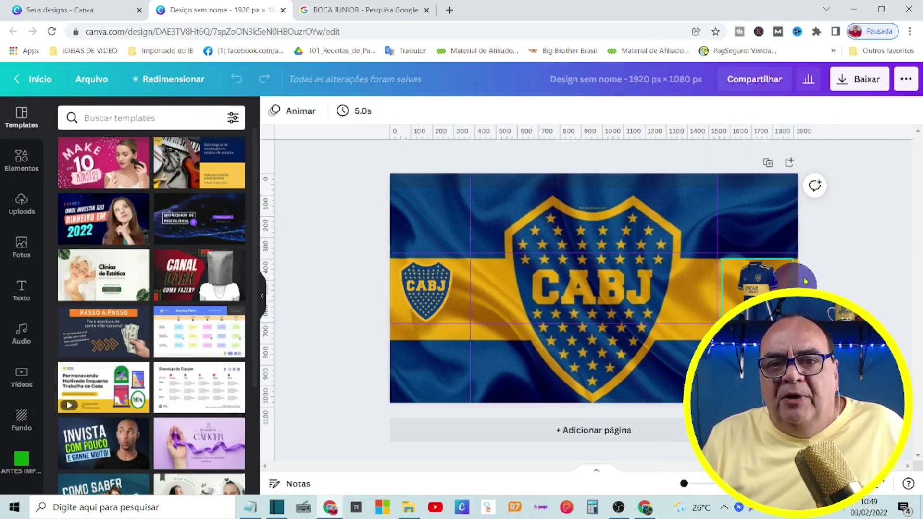
# Step: Close the banner design and create a new blank design of the Logotipo type
pyautogui.click(283, 9)
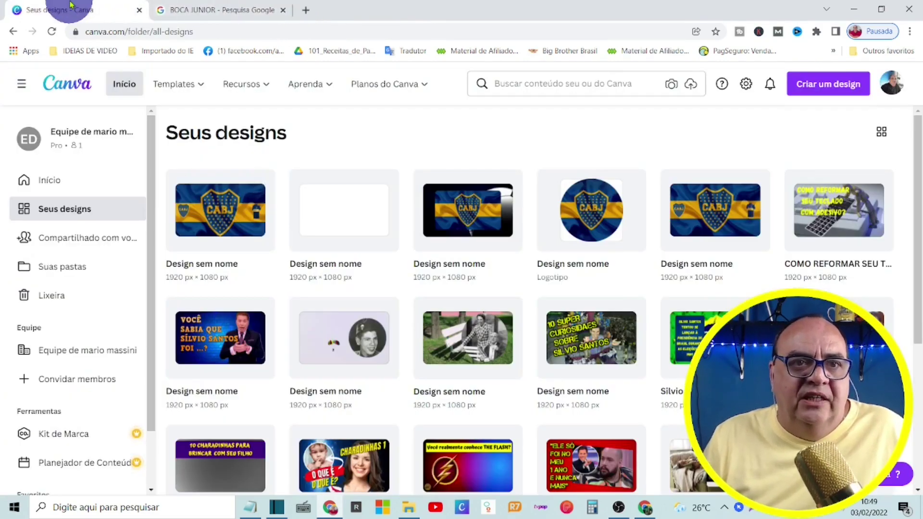
pyautogui.click(813, 84)
pyautogui.write('LoGO')
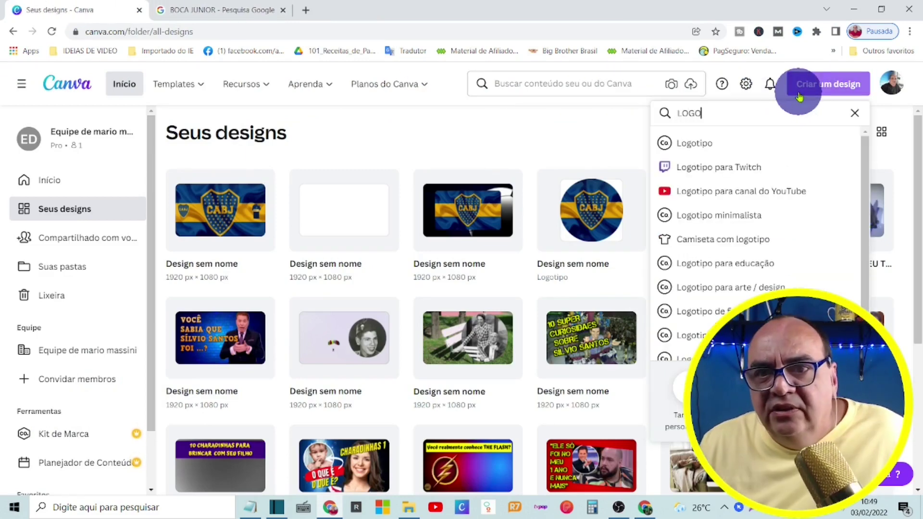
pyautogui.click(702, 147)
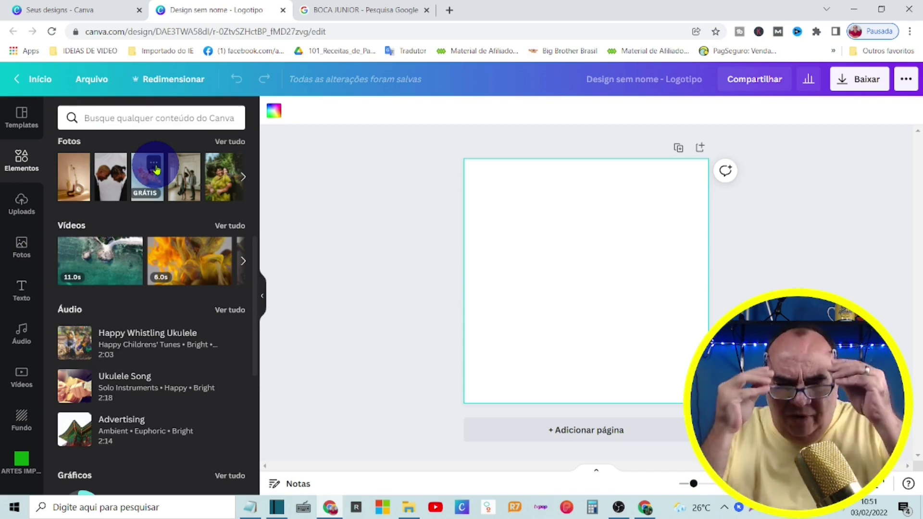
# Step: Add a circular frame to the logo page and enlarge it to fill the whole page
pyautogui.click(21, 161)
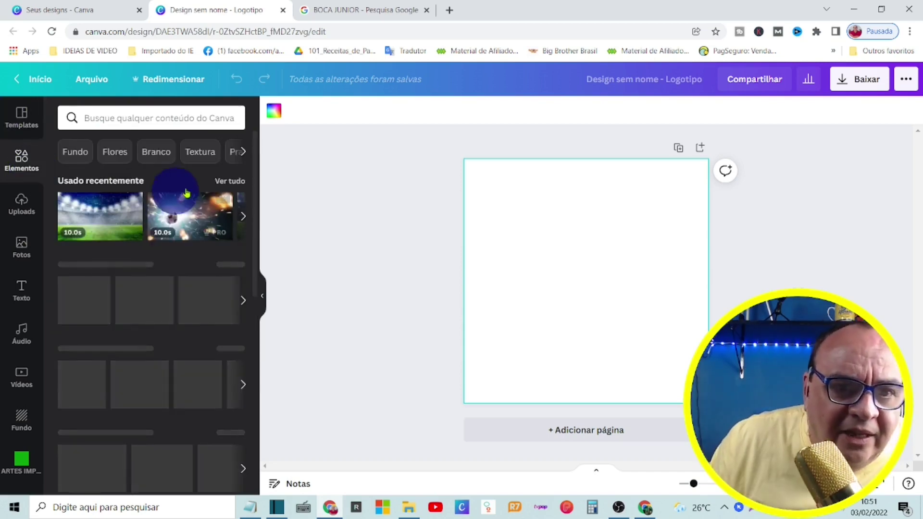
pyautogui.scroll(-12, 195, 233)
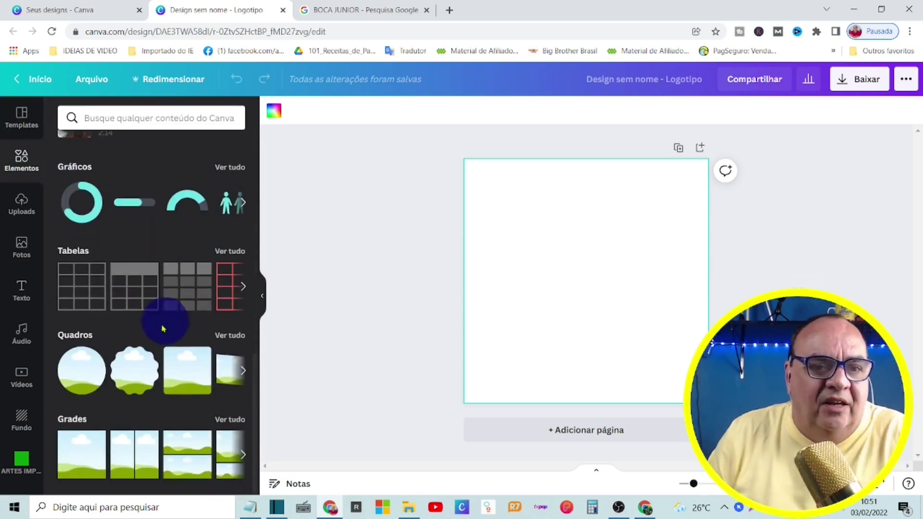
pyautogui.click(82, 368)
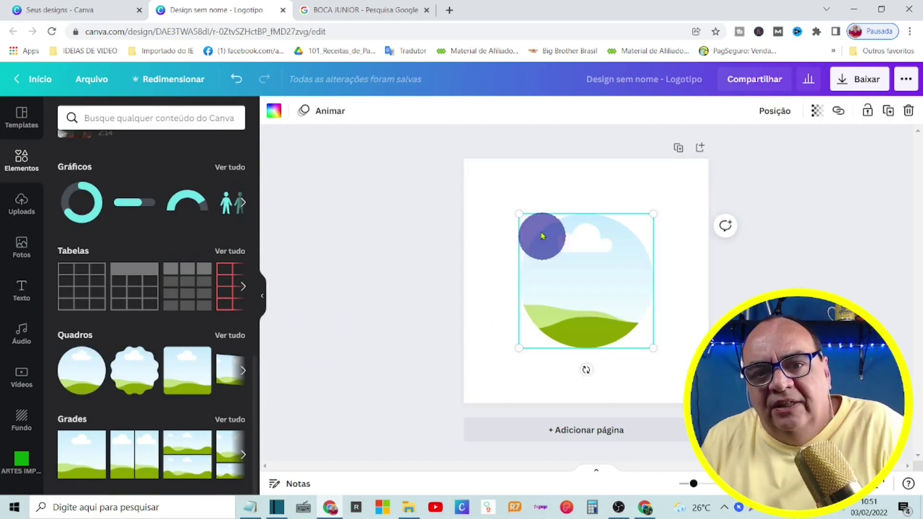
pyautogui.moveTo(519, 213); pyautogui.dragTo(464, 159)
pyautogui.moveTo(653, 348); pyautogui.dragTo(708, 403)
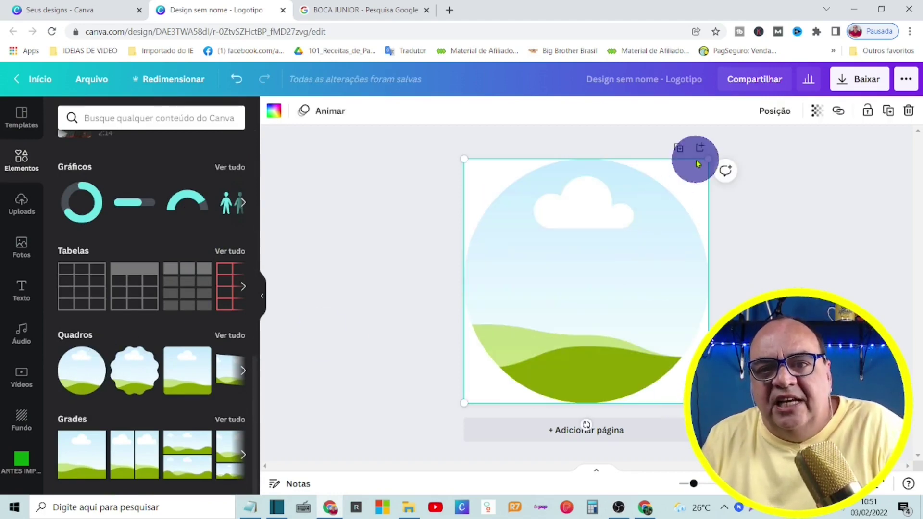
pyautogui.hotkey('ctrl', 'z')
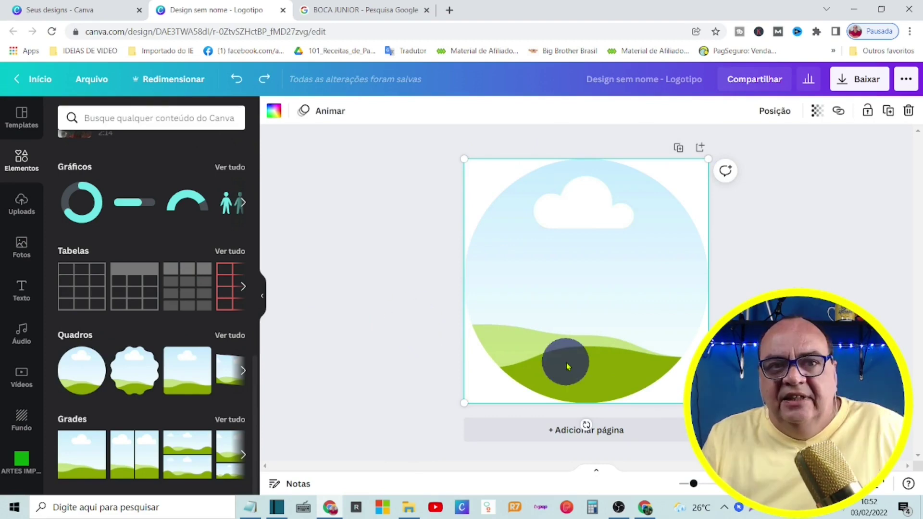
# Step: Fill the circular frame with the uploaded Boca Juniors flag picture
pyautogui.click(360, 10)
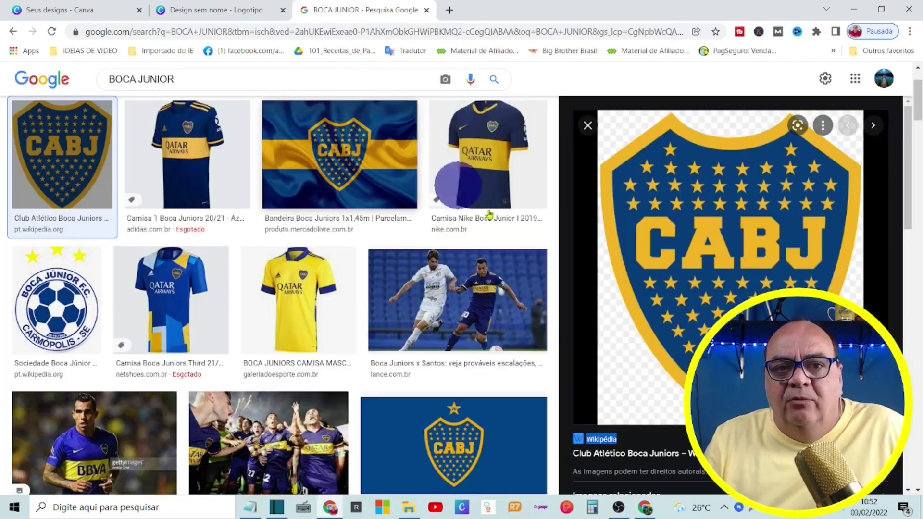
pyautogui.click(202, 10)
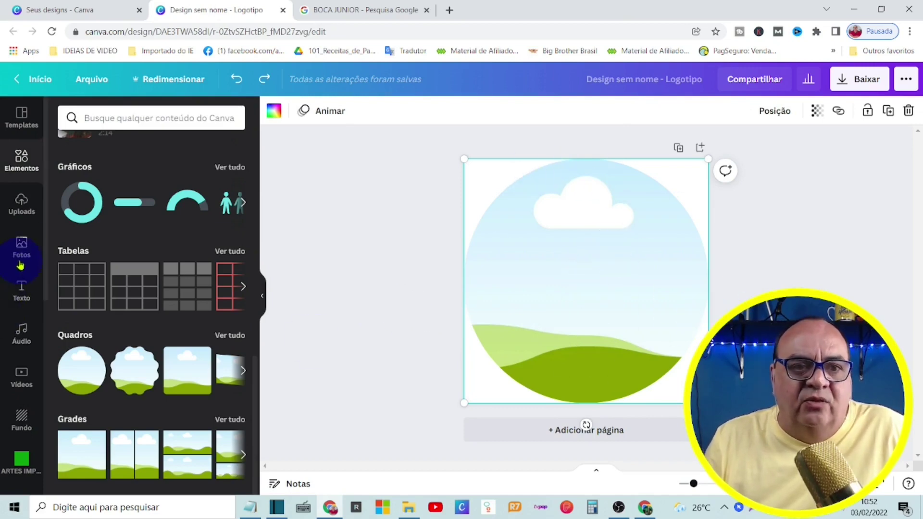
pyautogui.click(24, 211)
pyautogui.moveTo(176, 349); pyautogui.dragTo(485, 289)
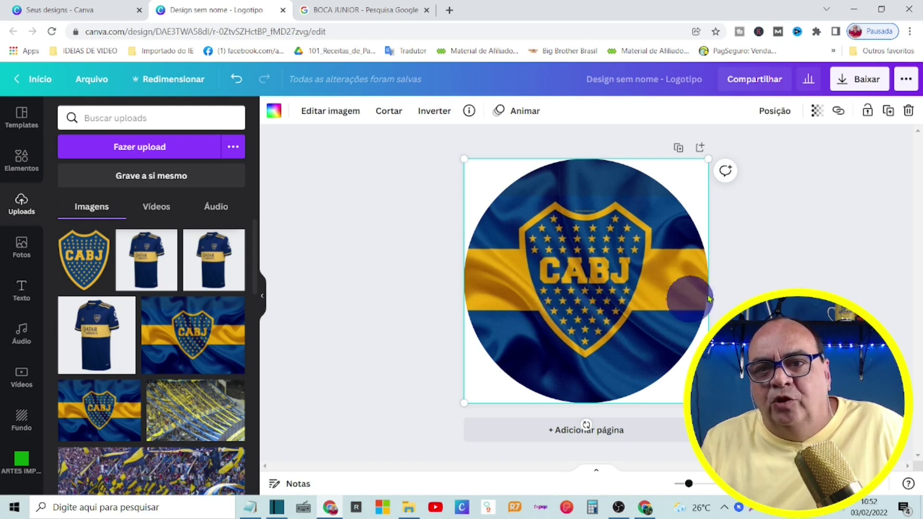
# Step: Download the circular logo as a PNG file at size 1 with a transparent background
pyautogui.click(846, 77)
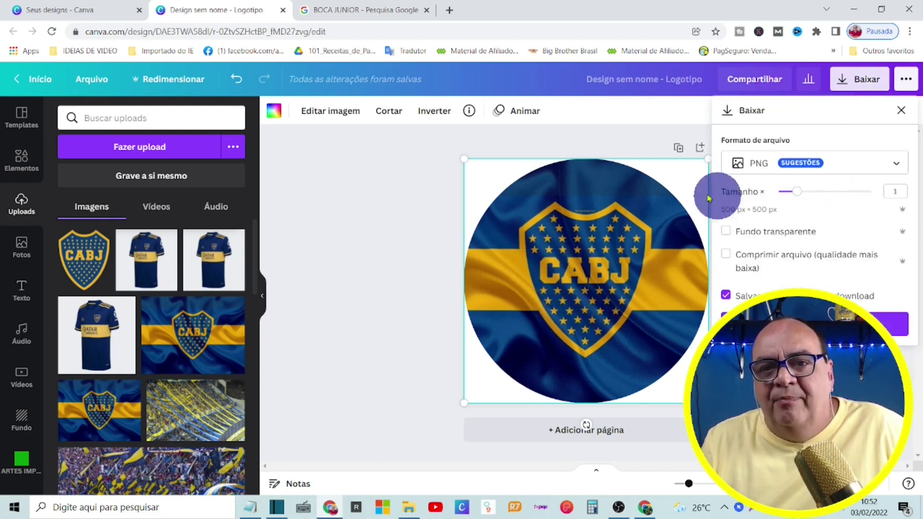
pyautogui.click(896, 166)
pyautogui.click(839, 208)
pyautogui.click(750, 181)
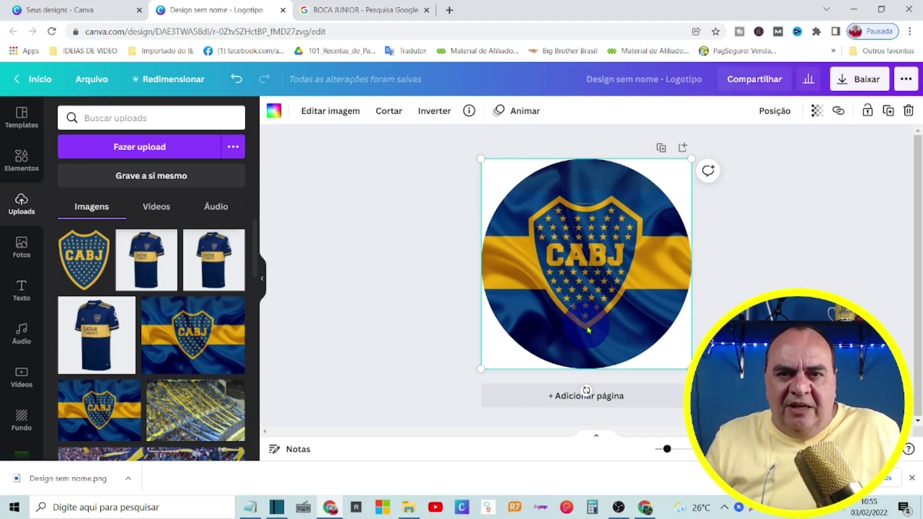
pyautogui.click(860, 79)
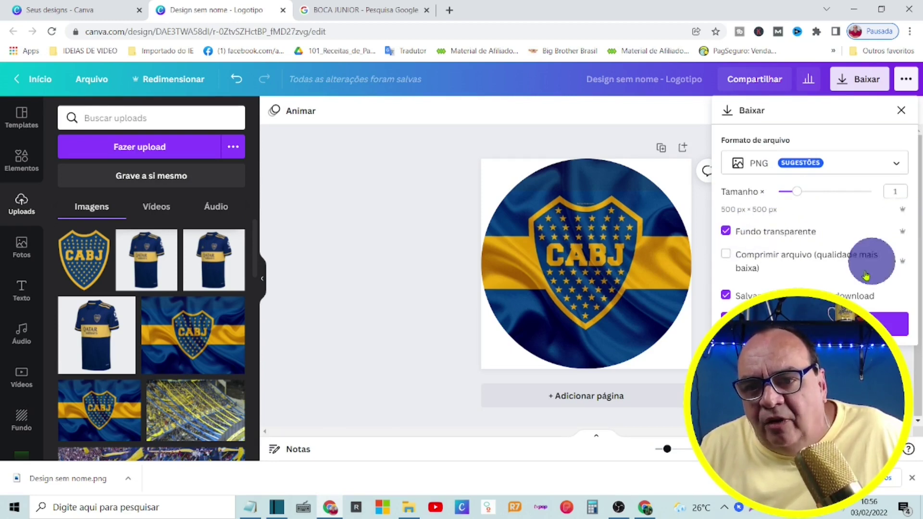
pyautogui.click(892, 324)
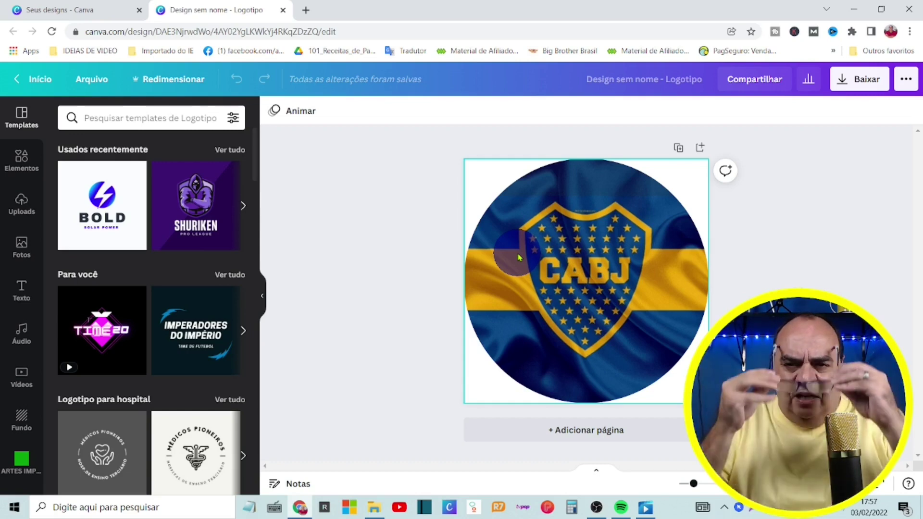
# Step: Create a new custom-size design of 1920 × 1080 px from the designs overview
pyautogui.click(72, 8)
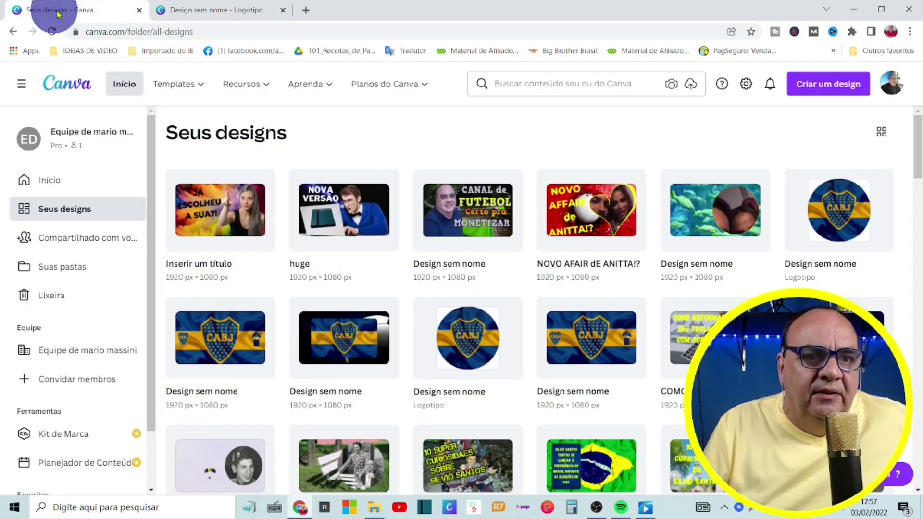
pyautogui.click(837, 84)
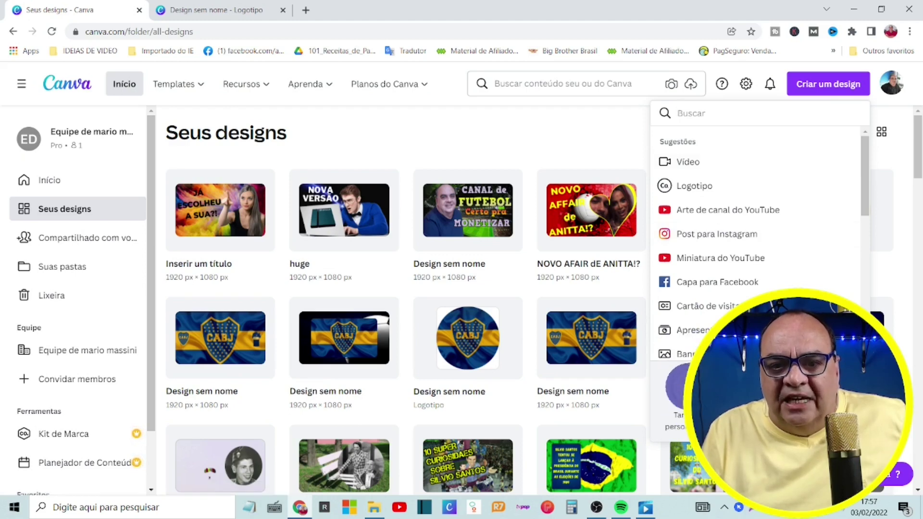
pyautogui.click(683, 385)
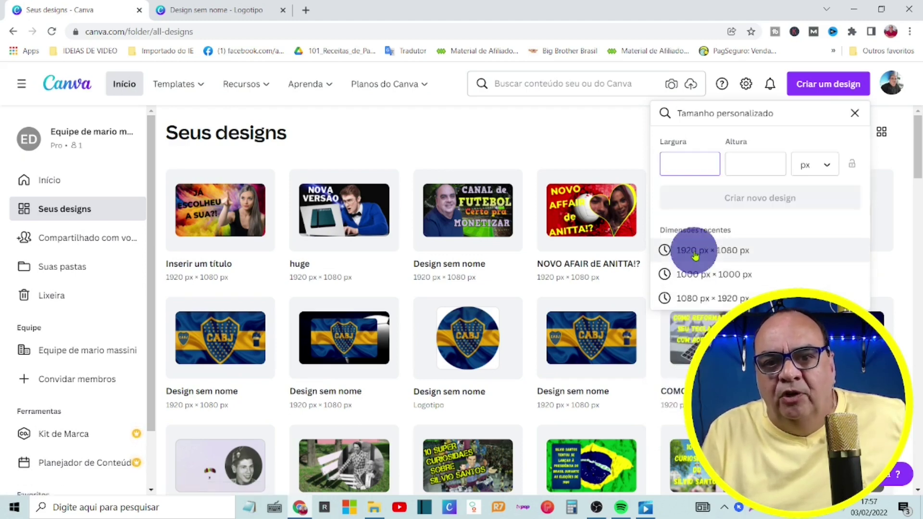
pyautogui.click(696, 255)
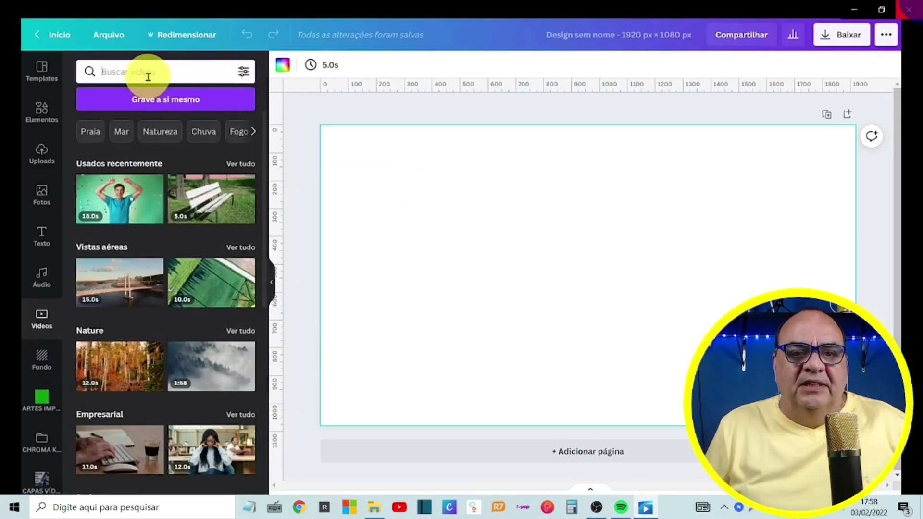
# Step: Search the videos for "FUTEBOL" and set the 15-second black-and-white football clip as the page background
pyautogui.click(149, 76)
pyautogui.write('FUTEBOL')
pyautogui.press('Return')
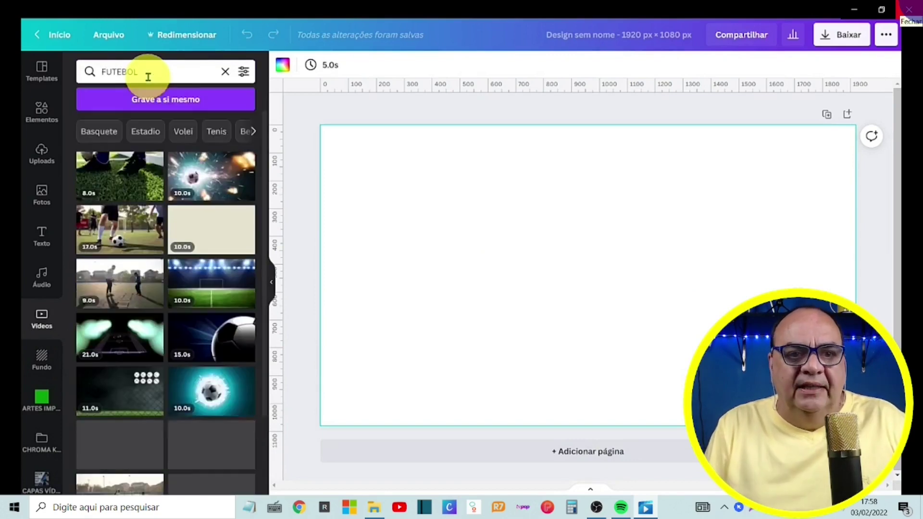
pyautogui.click(216, 334)
pyautogui.rightClick(503, 331)
pyautogui.click(601, 486)
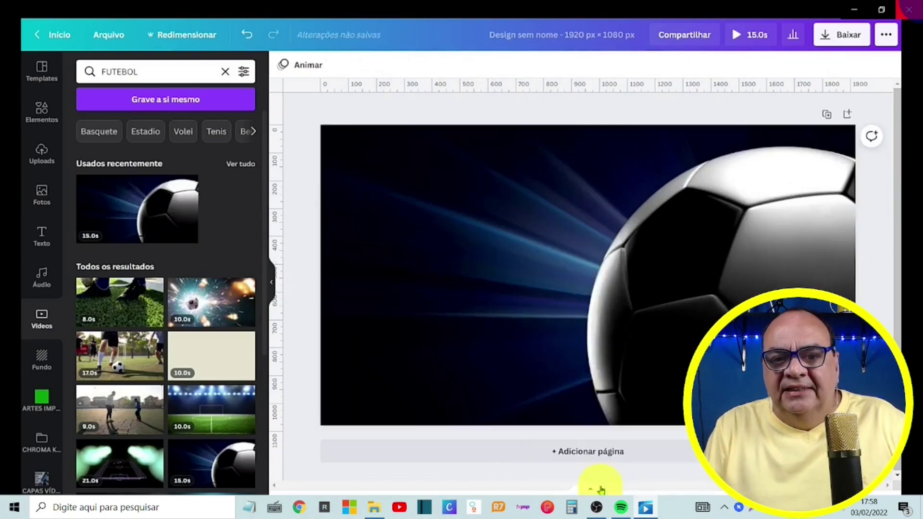
# Step: Add the wide rounded-corner rectangular frame, enlarge it and centre it on the page over the football video
pyautogui.click(587, 324)
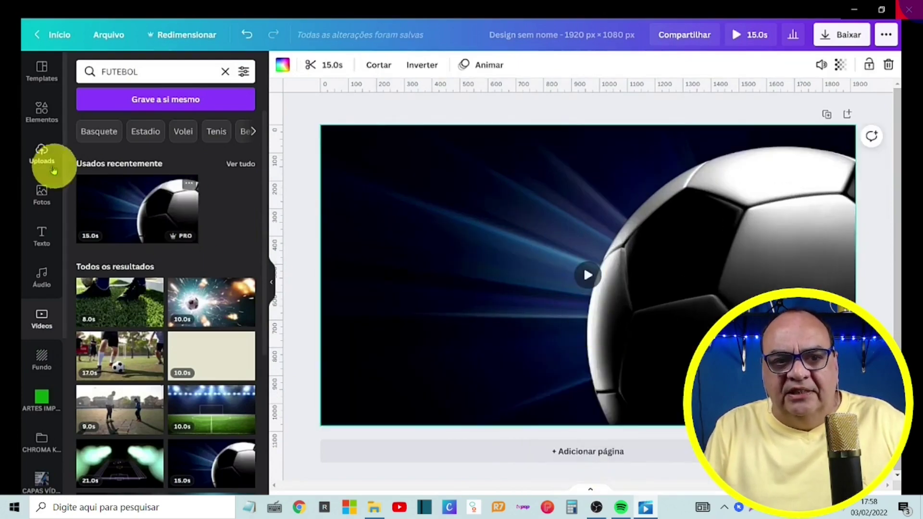
pyautogui.click(41, 112)
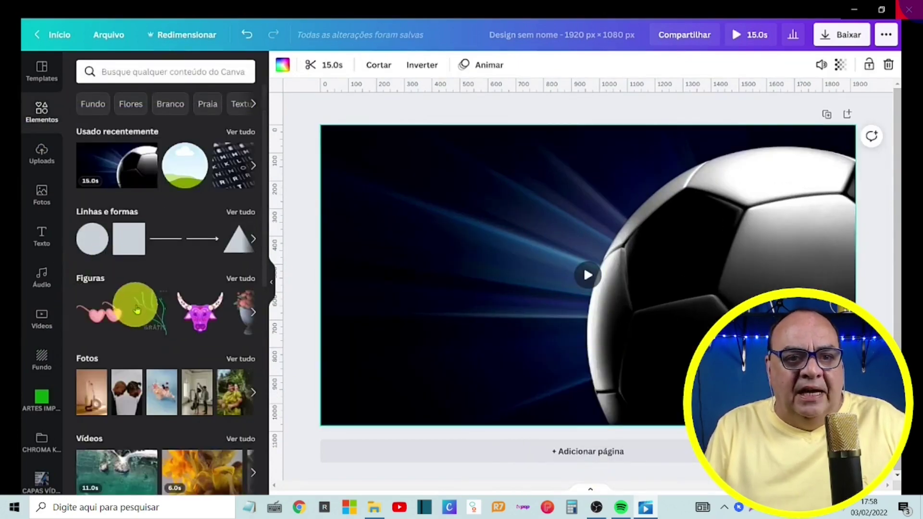
pyautogui.scroll(-10, 139, 310)
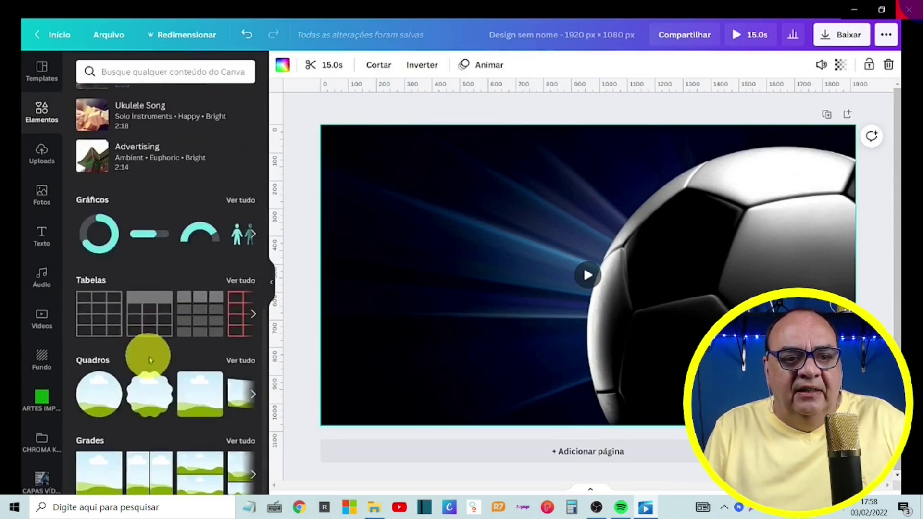
pyautogui.click(241, 361)
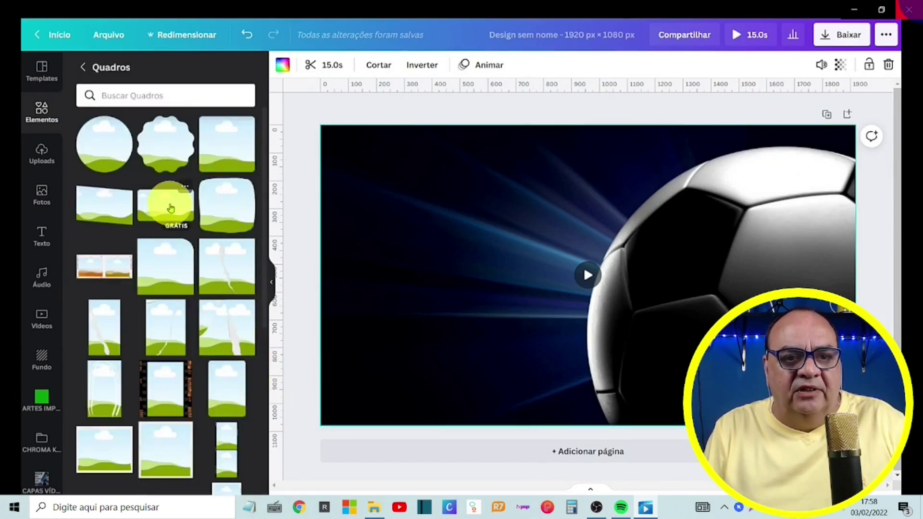
pyautogui.click(154, 214)
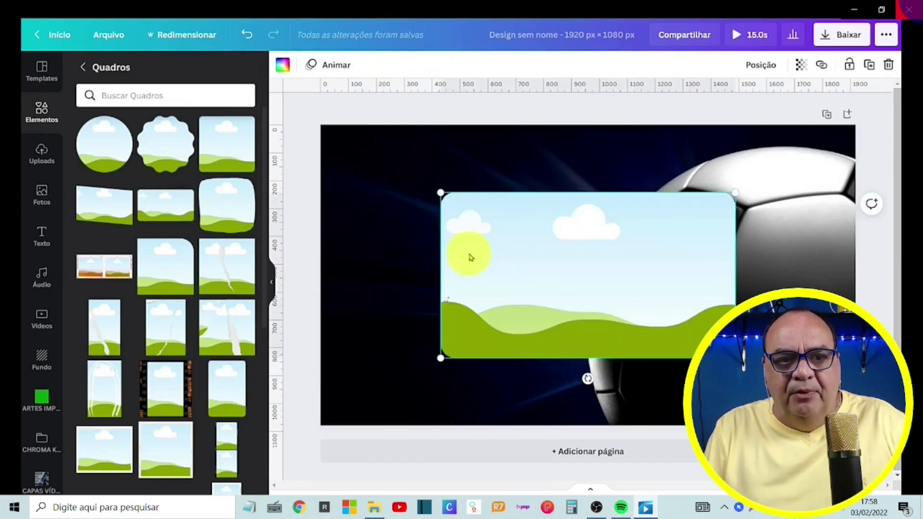
pyautogui.moveTo(469, 256); pyautogui.dragTo(404, 267)
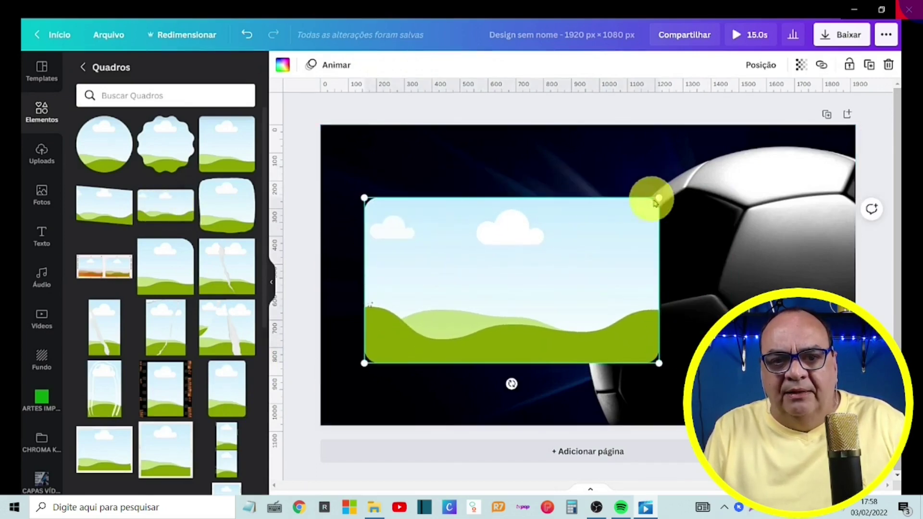
pyautogui.moveTo(656, 201); pyautogui.dragTo(757, 144)
pyautogui.moveTo(653, 252); pyautogui.dragTo(679, 274)
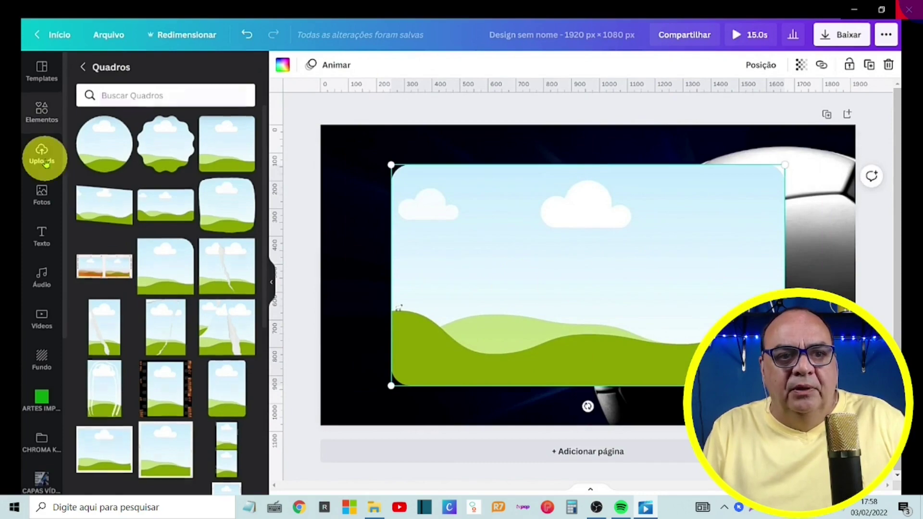
# Step: Fill the rounded frame with the uploaded Boca Juniors flag picture and preview page animations such as Deriva
pyautogui.click(44, 162)
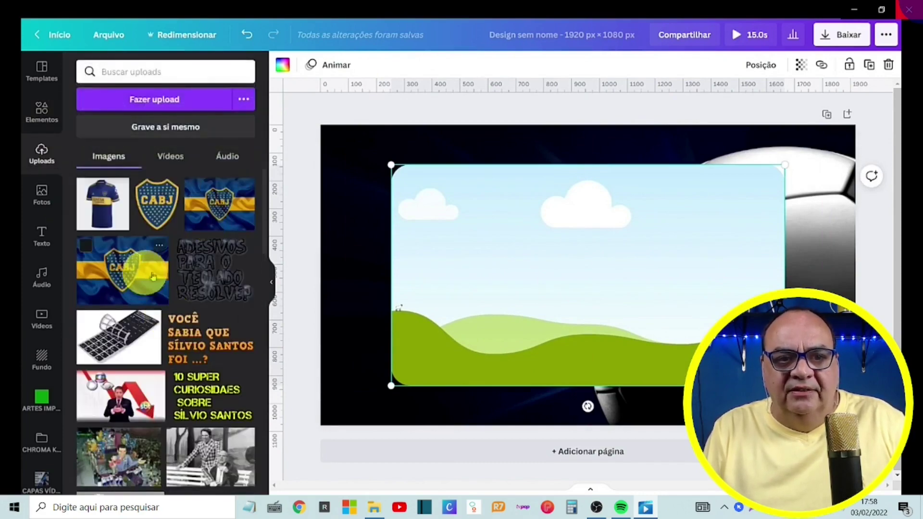
pyautogui.moveTo(153, 276); pyautogui.dragTo(663, 269)
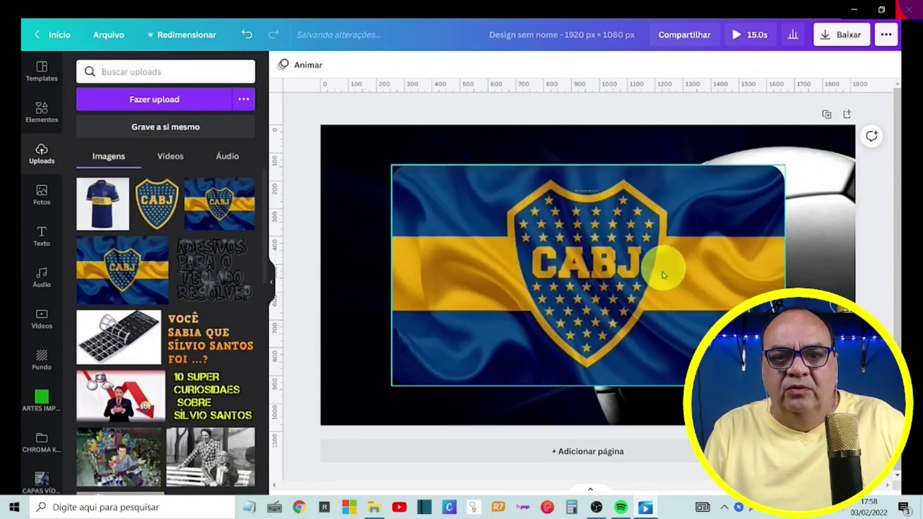
pyautogui.click(302, 68)
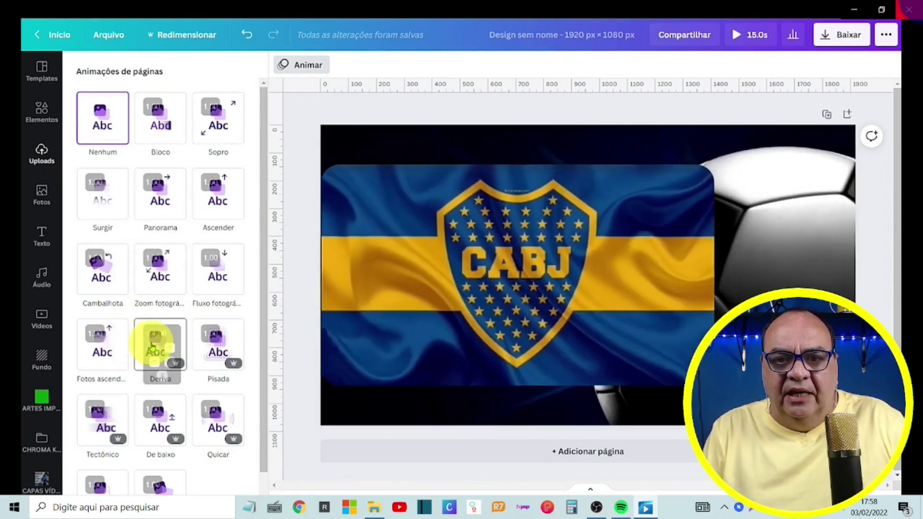
# Step: Duplicate the page and delete the flag picture and the background video from page 2, keeping the empty frame
pyautogui.click(827, 115)
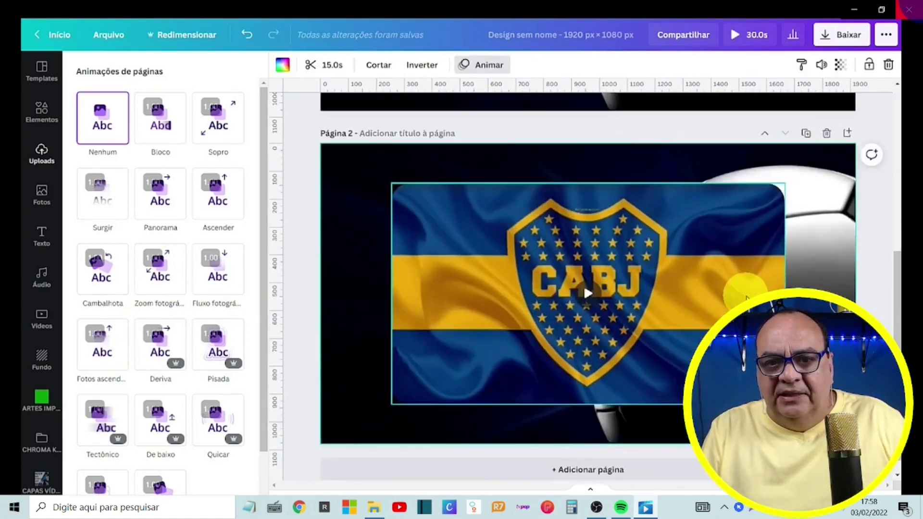
pyautogui.click(746, 297)
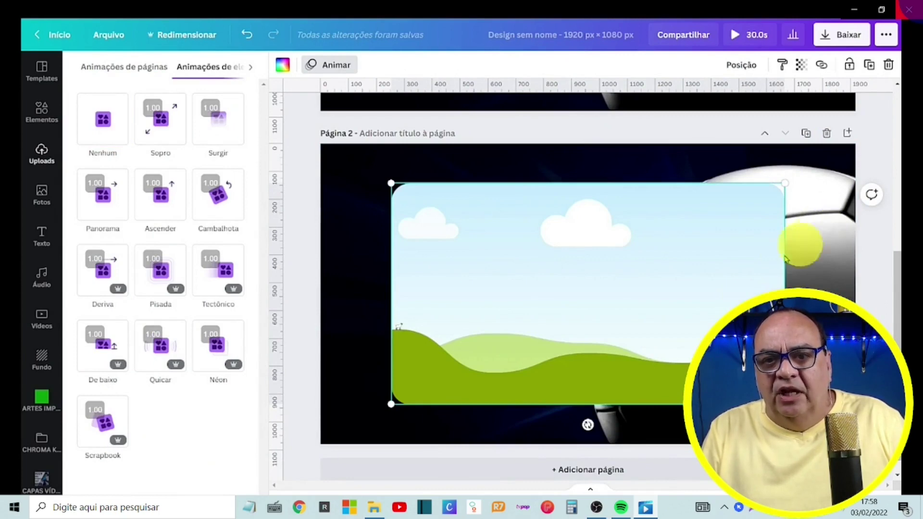
pyautogui.click(834, 258)
pyautogui.press('Delete')
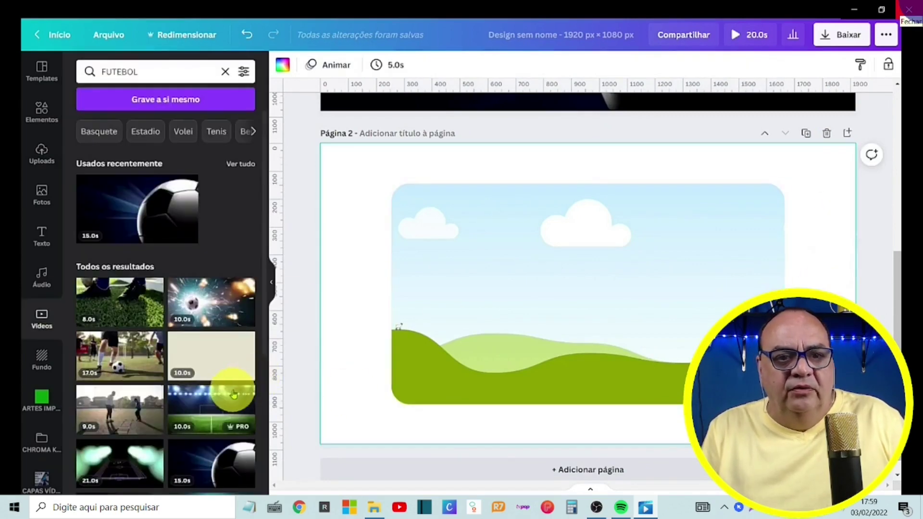
# Step: Add the 10-second video of the floodlit stadium goal and set it as the background of page 2
pyautogui.click(233, 394)
pyautogui.rightClick(473, 328)
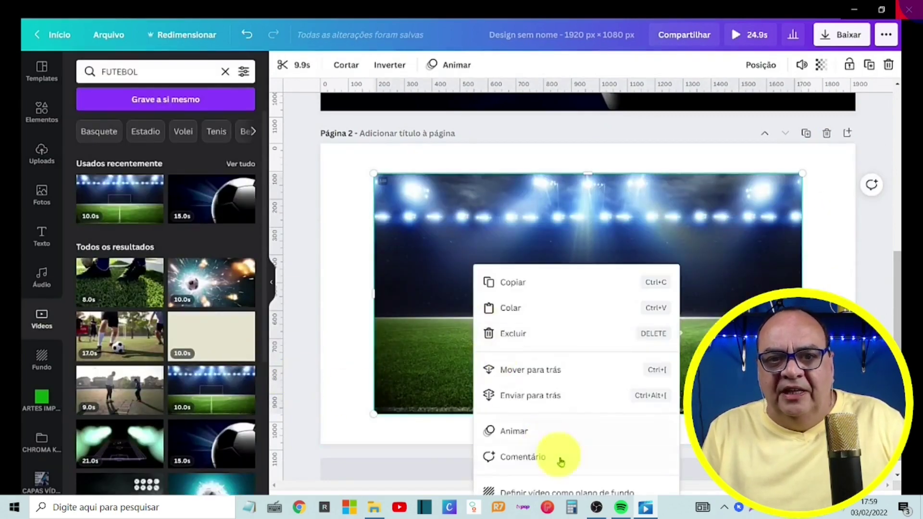
pyautogui.click(553, 493)
pyautogui.click(361, 325)
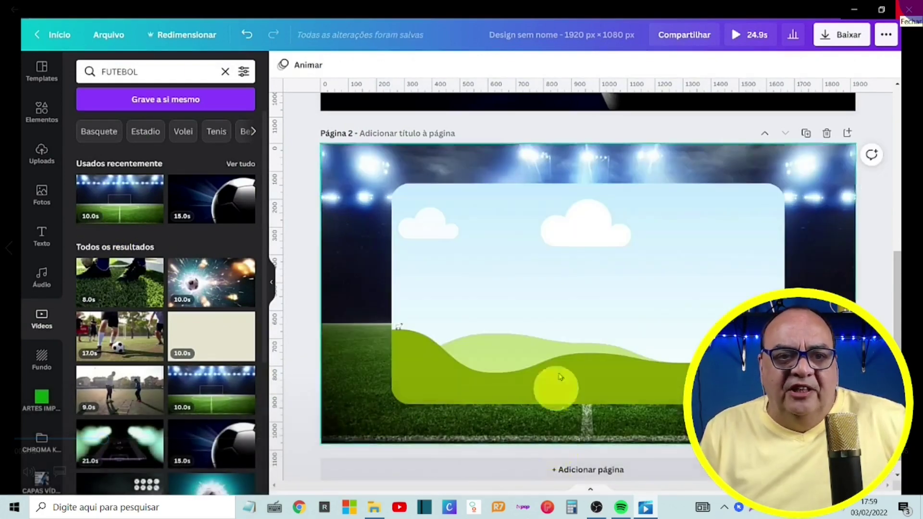
pyautogui.click(560, 377)
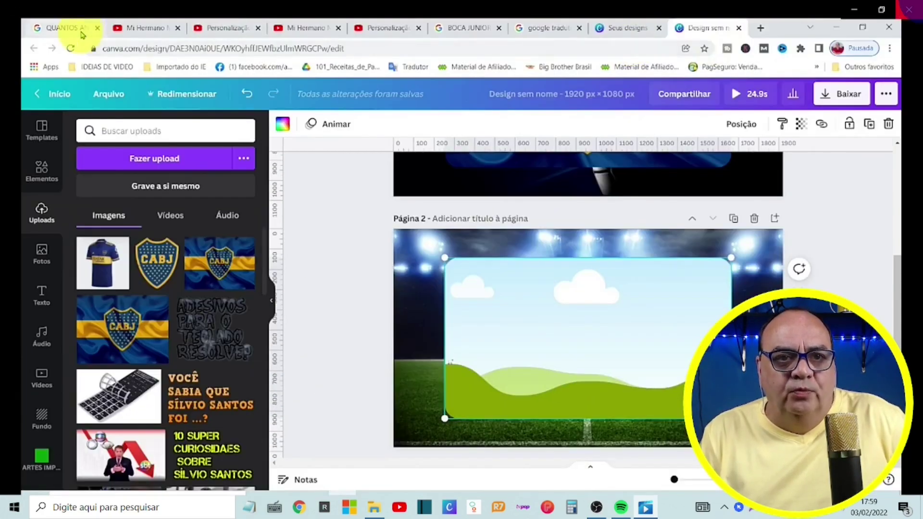
# Step: Switch to Google, search for "IDOLOS DO BOCA JUNIOR" and show the image results
pyautogui.click(83, 33)
pyautogui.moveTo(282, 92); pyautogui.dragTo(25, 91)
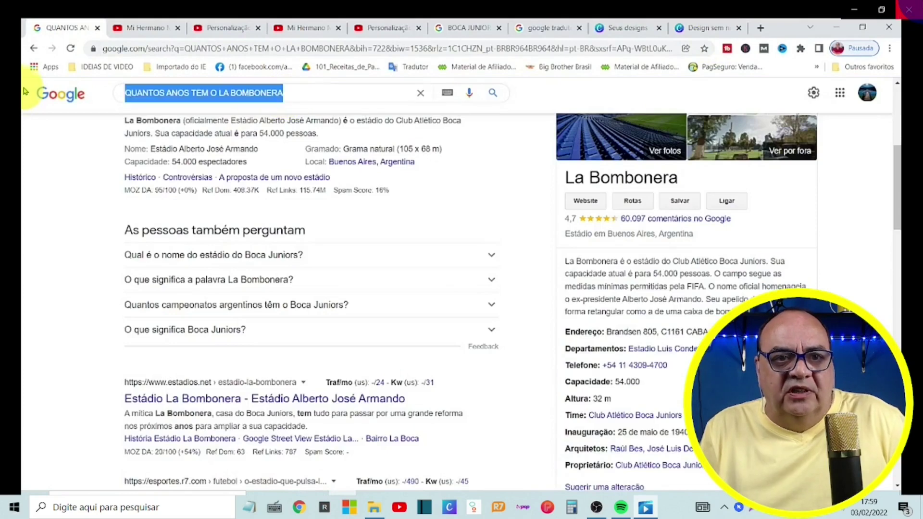
pyautogui.write('IDOLOS')
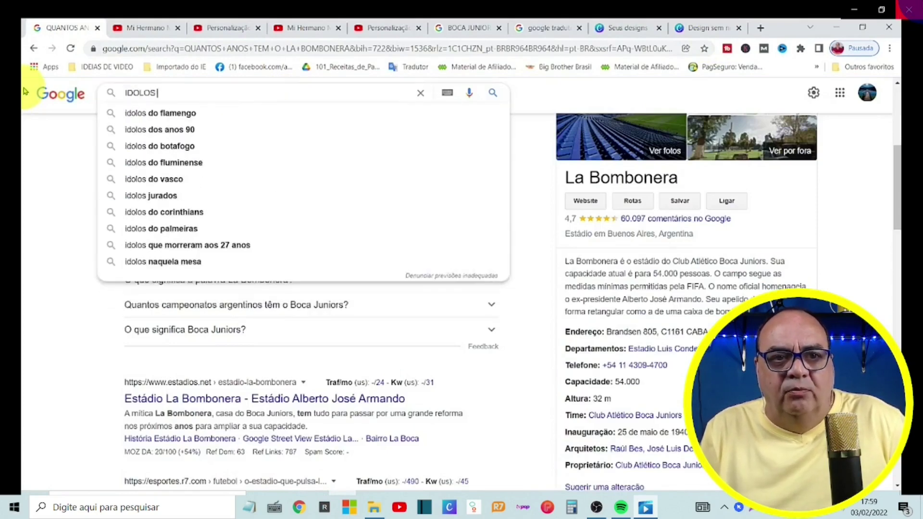
pyautogui.write(' DO BOCA JUNIOR')
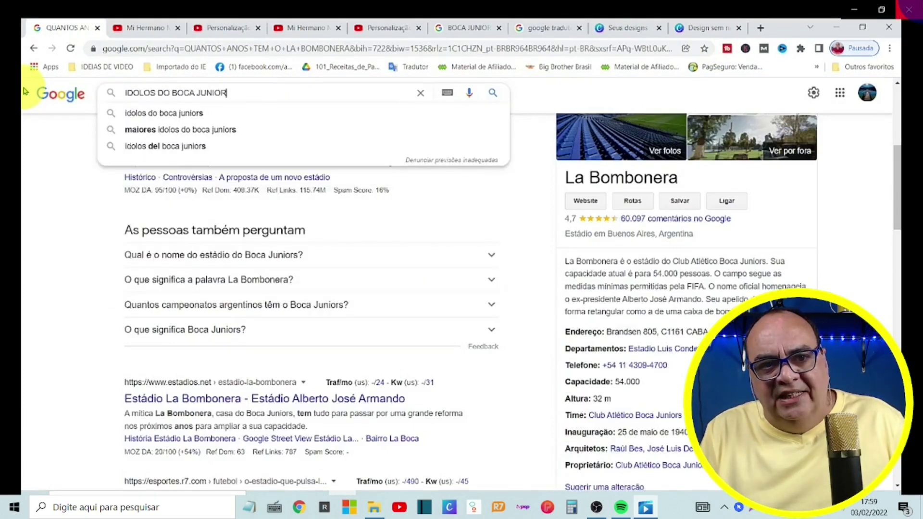
pyautogui.press('Return')
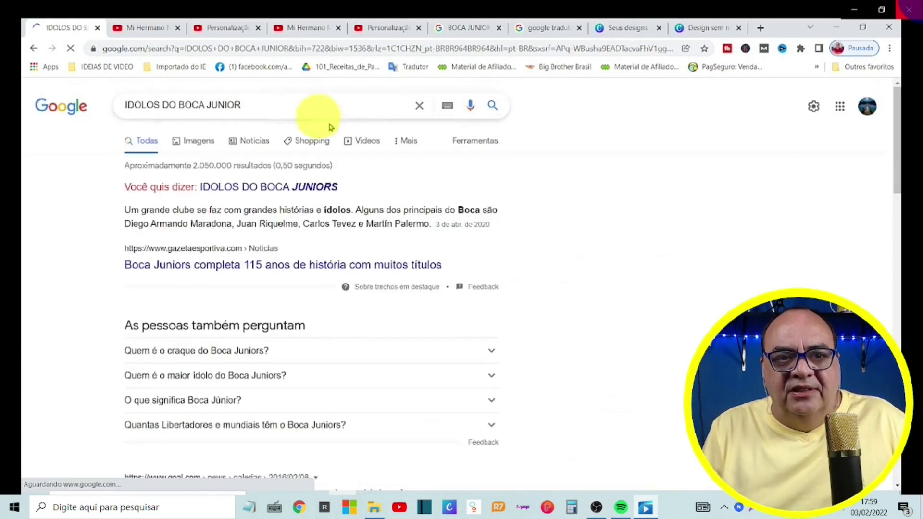
pyautogui.click(197, 141)
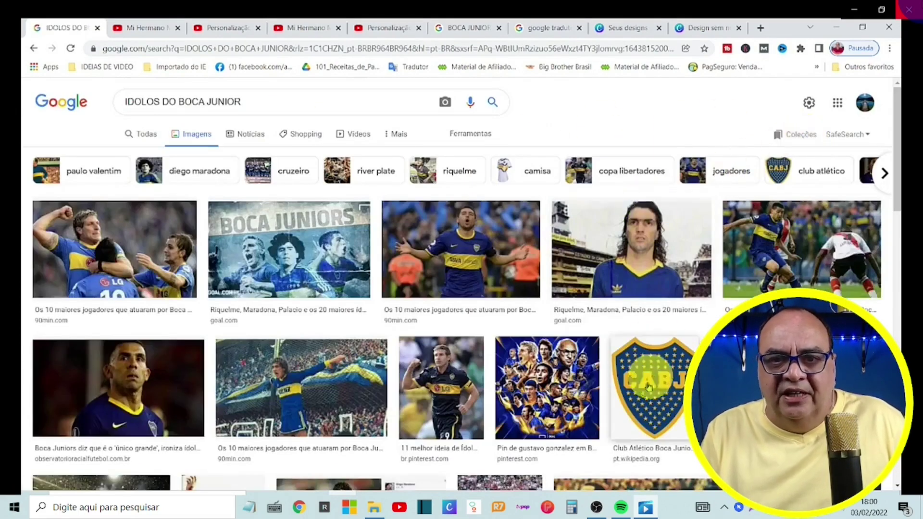
# Step: Copy the "BOCA JUNIORS" picture of three players from the image results and fill page 2's frame with it in Canva
pyautogui.click(287, 249)
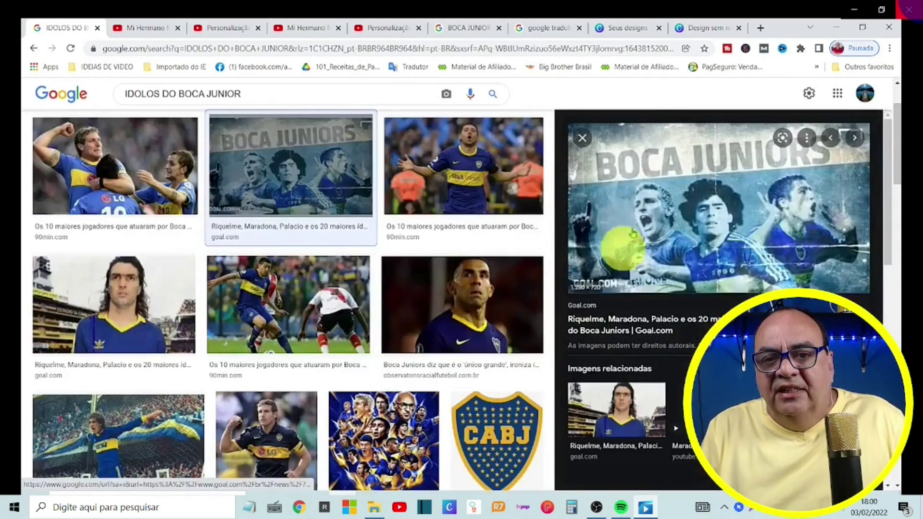
pyautogui.rightClick(637, 214)
pyautogui.click(695, 346)
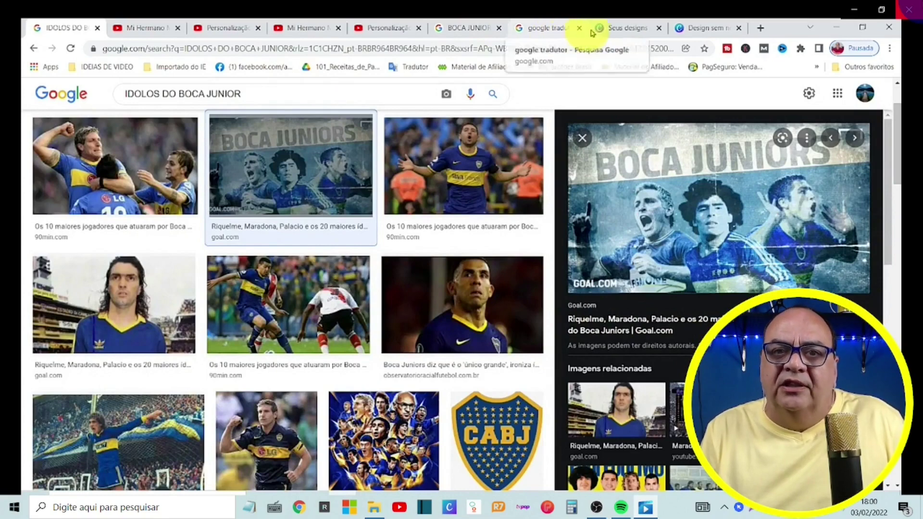
pyautogui.click(688, 29)
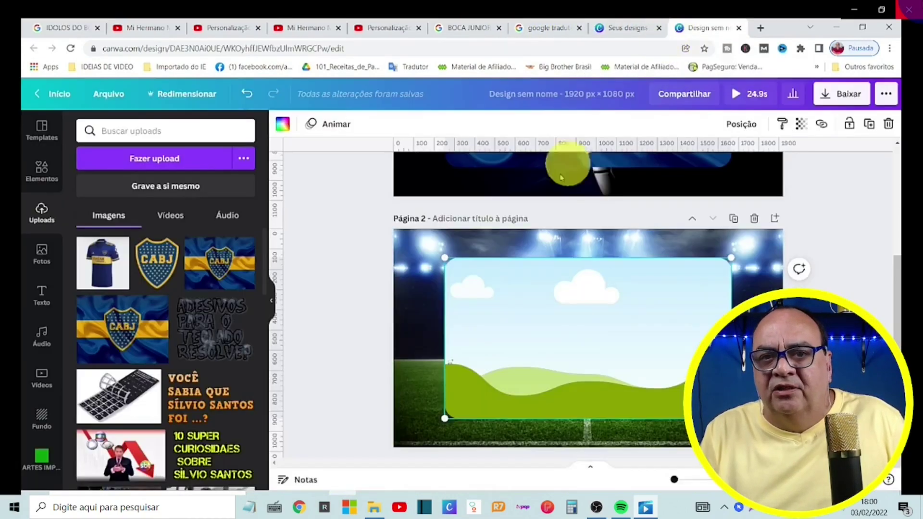
pyautogui.click(330, 218)
pyautogui.hotkey('ctrl', 'v')
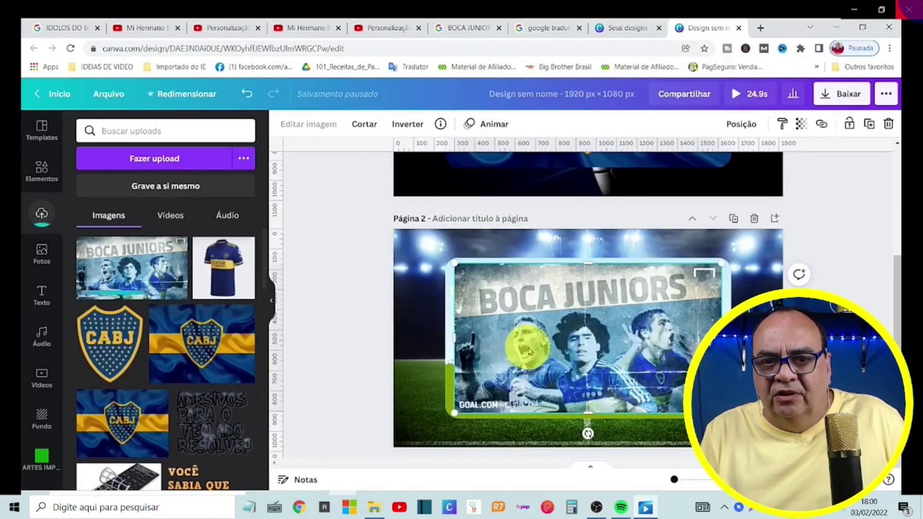
pyautogui.moveTo(532, 348); pyautogui.dragTo(507, 347)
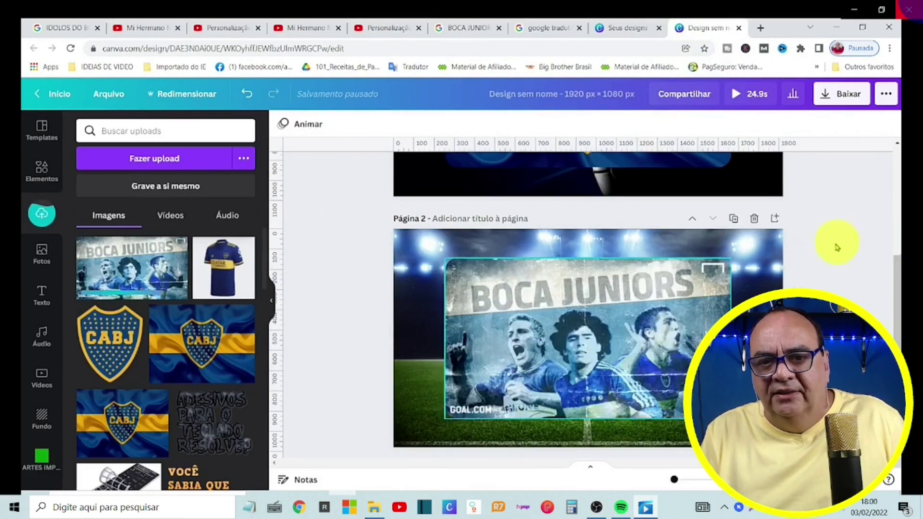
# Step: Duplicate page 2 and delete the players' picture and the stadium background video from page 3, keeping the empty frame
pyautogui.hotkey('ctrl', 'd')
pyautogui.press('Delete')
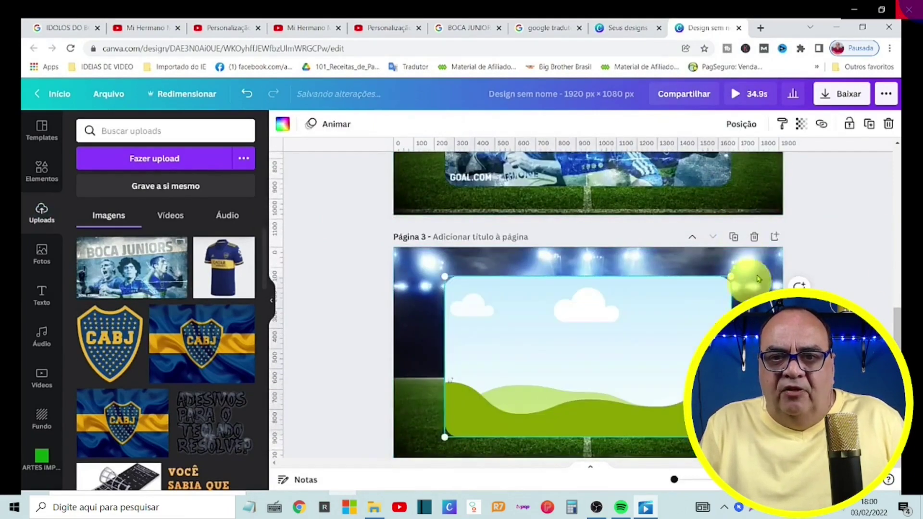
pyautogui.click(758, 279)
pyautogui.press('Delete')
# Step: Set the 10-second clip of a ball bursting with light on turquoise as page 3's background and preview it
pyautogui.click(41, 380)
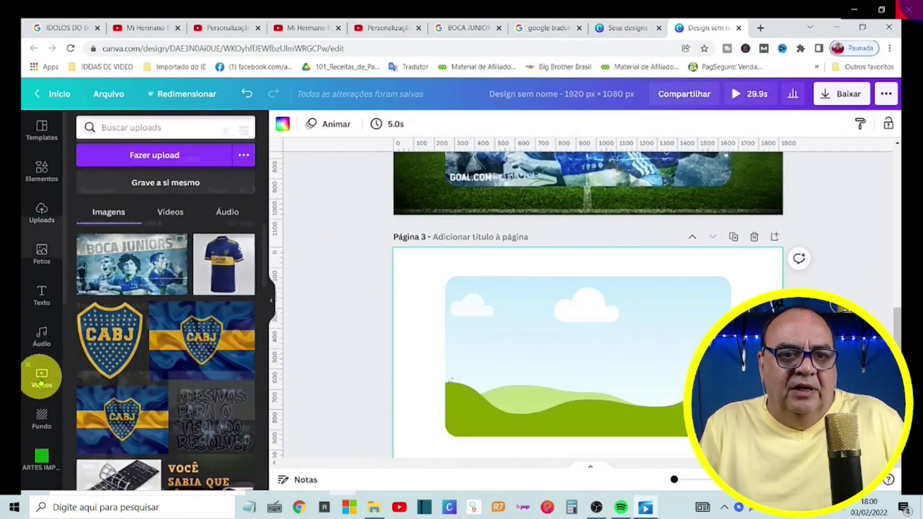
pyautogui.scroll(-5, 82, 331)
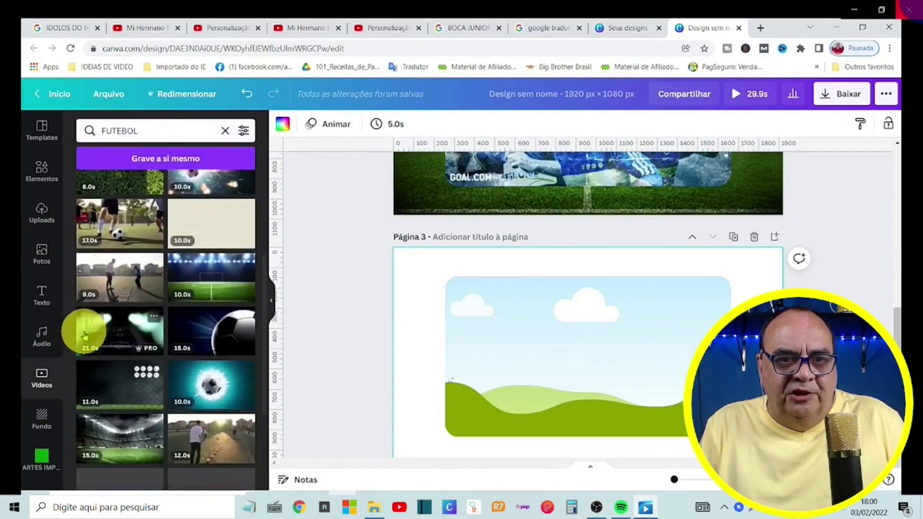
pyautogui.scroll(2, 83, 332)
pyautogui.scroll(-3, 185, 381)
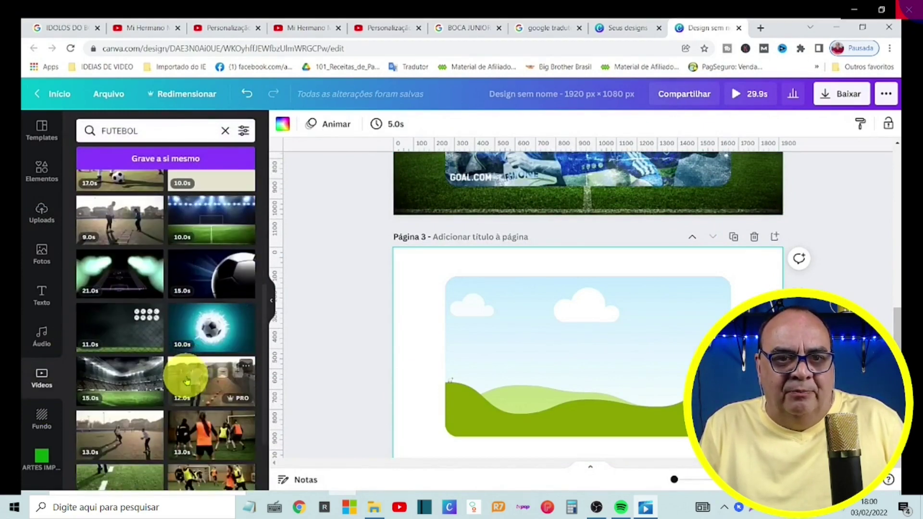
pyautogui.click(215, 325)
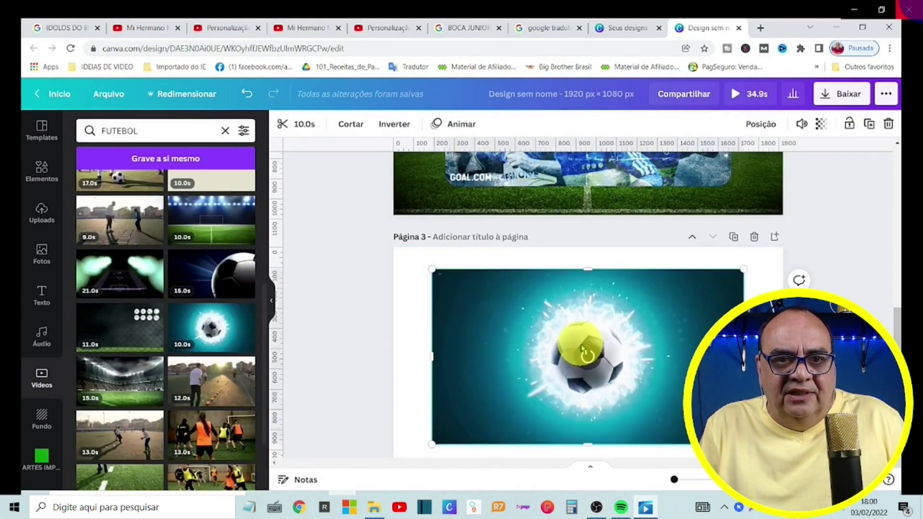
pyautogui.rightClick(582, 348)
pyautogui.click(644, 470)
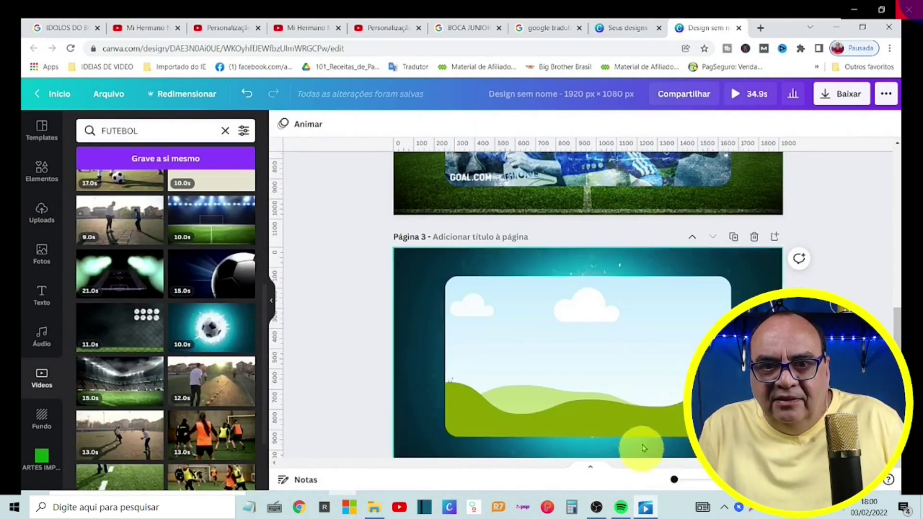
pyautogui.click(610, 371)
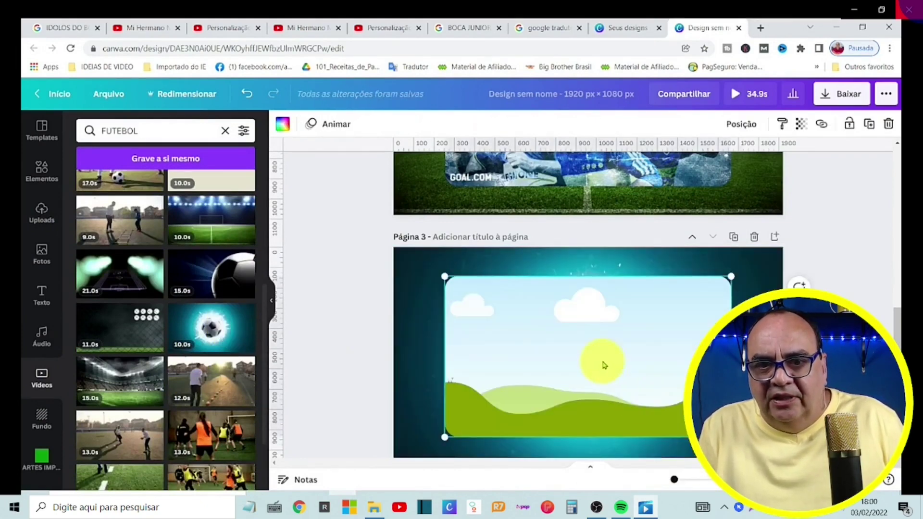
pyautogui.click(415, 336)
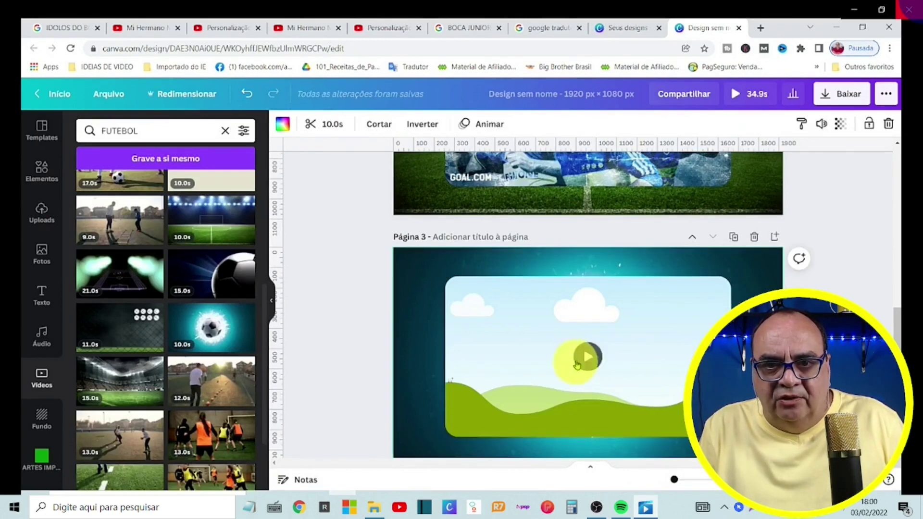
pyautogui.moveTo(584, 359)
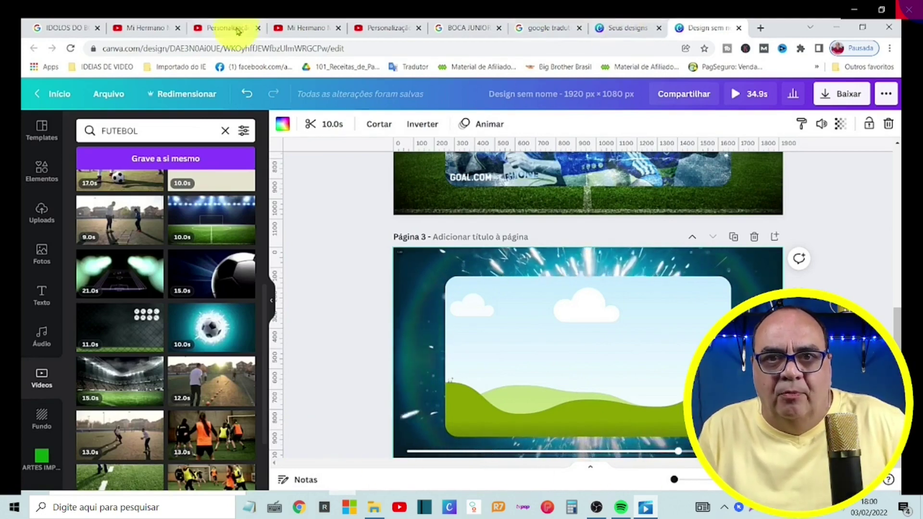
# Step: Copy the dark portrait of the player in the Boca Juniors shirt from Google Images and fill page 3's frame in Canva
pyautogui.click(67, 29)
pyautogui.click(461, 303)
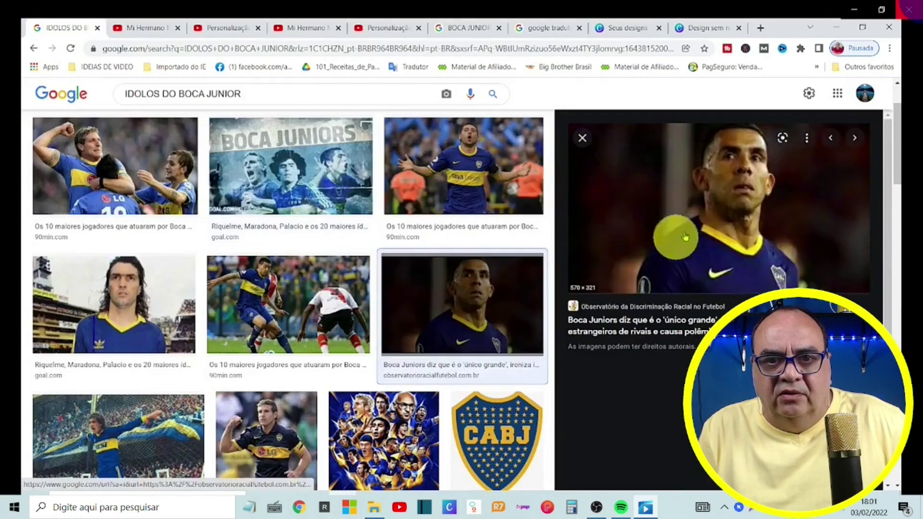
pyautogui.rightClick(686, 229)
pyautogui.press('Escape')
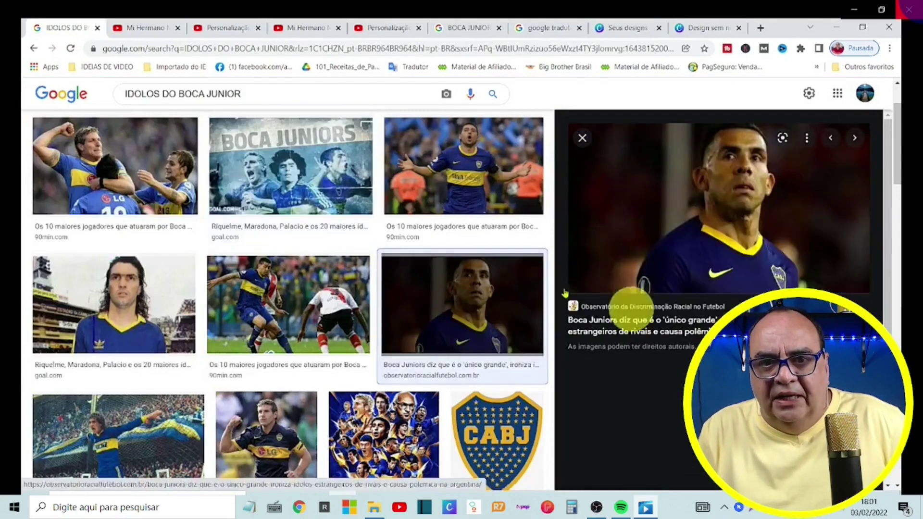
pyautogui.click(694, 30)
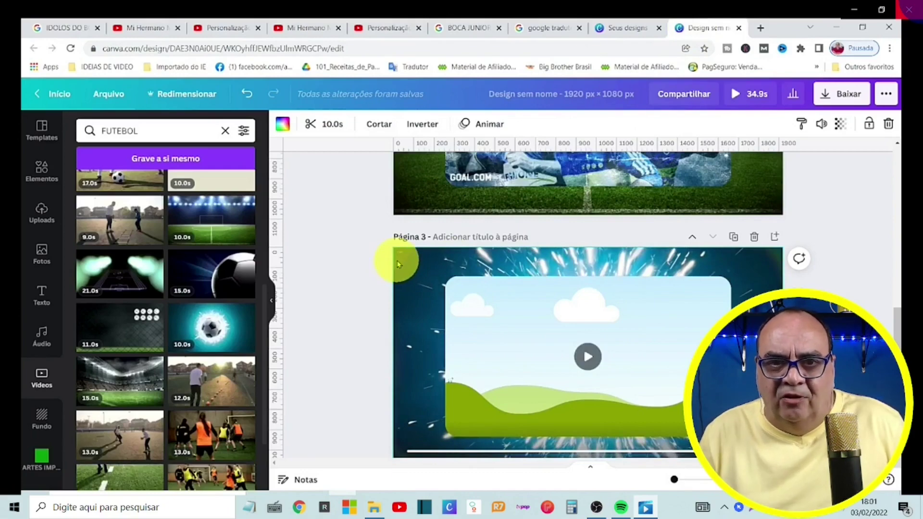
pyautogui.hotkey('ctrl', 'v')
# Step: Apply the Deriva photo animation to the Boca Juniors flag picture on page 1
pyautogui.scroll(4, 740, 269)
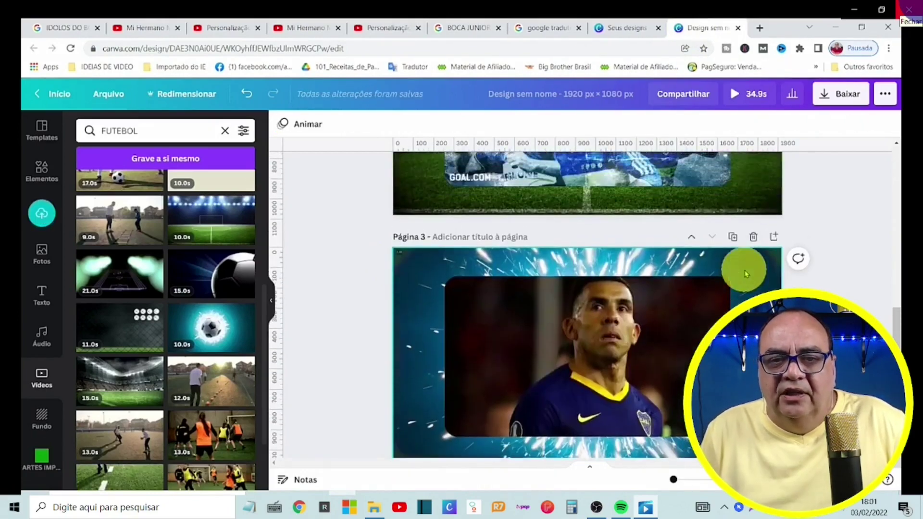
pyautogui.click(693, 279)
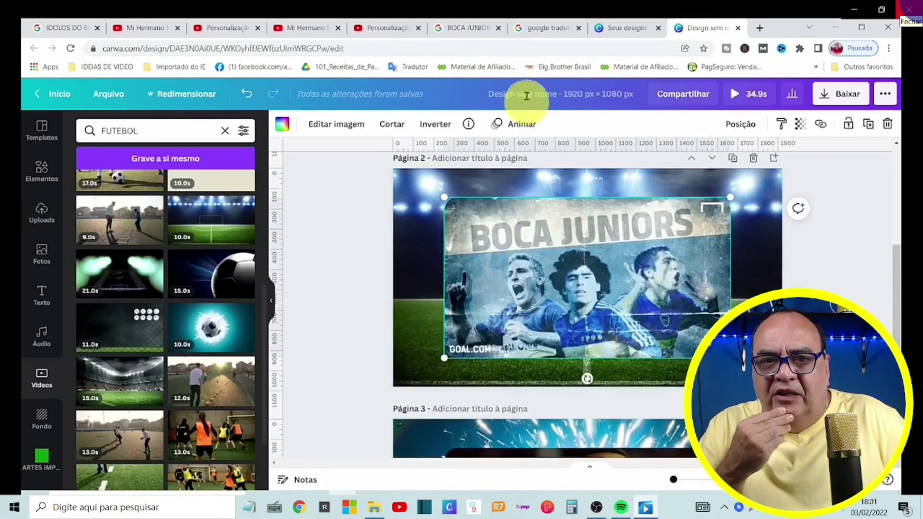
pyautogui.scroll(3, 599, 286)
pyautogui.click(601, 274)
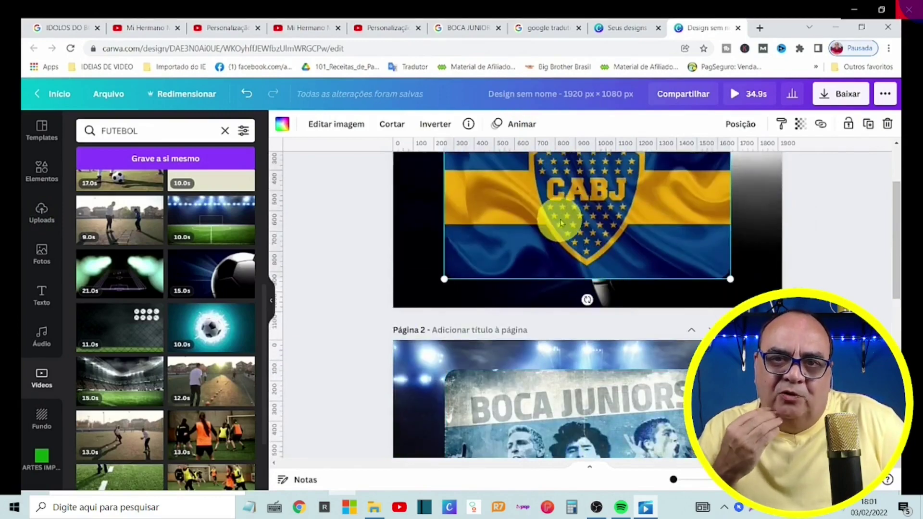
pyautogui.click(757, 288)
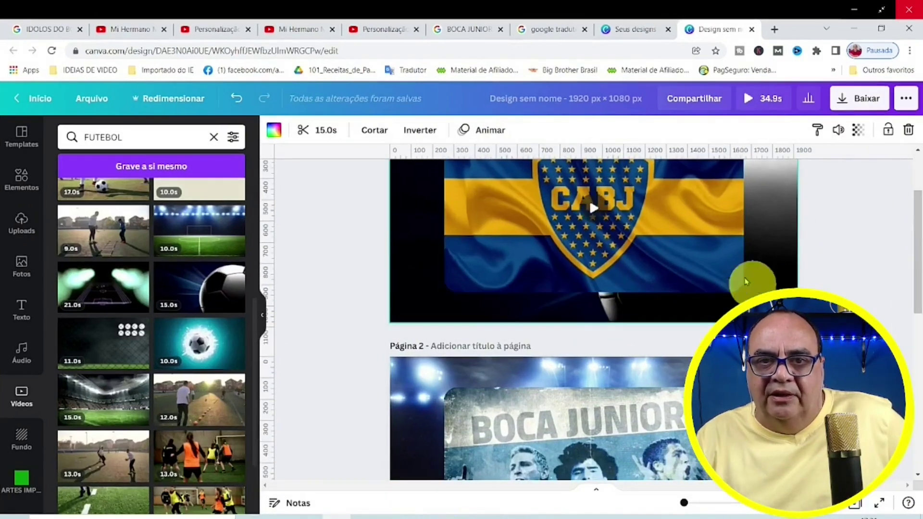
pyautogui.click(743, 281)
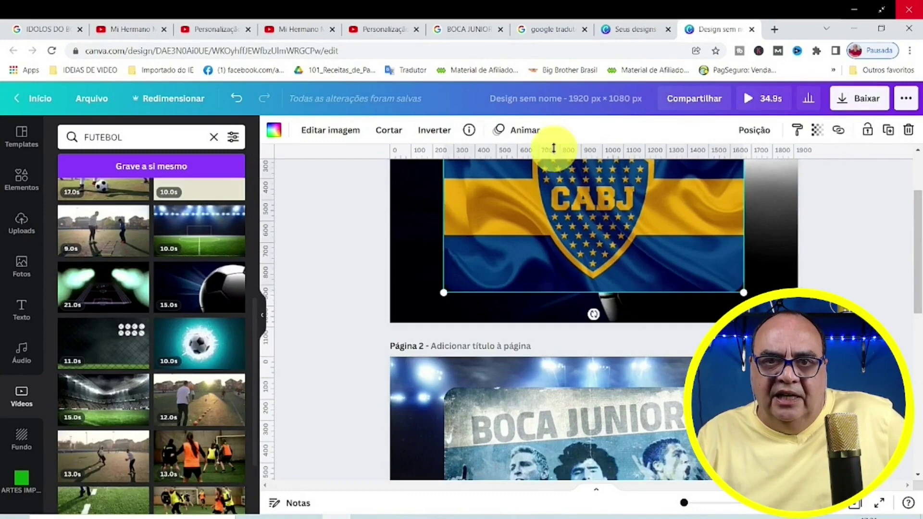
pyautogui.click(526, 131)
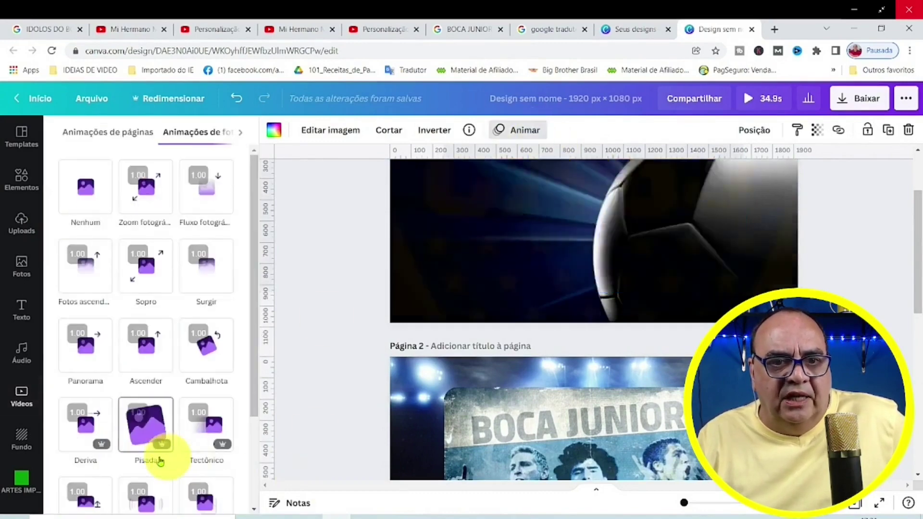
pyautogui.click(79, 432)
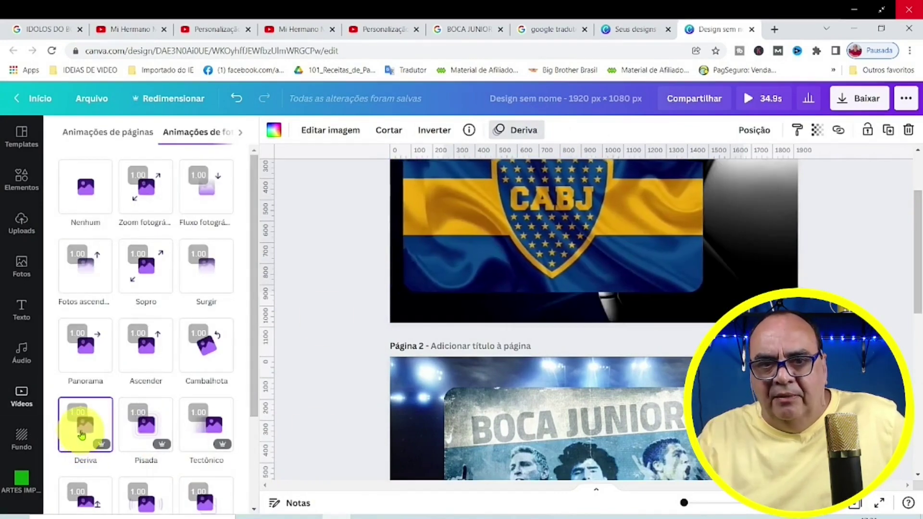
# Step: Apply the Pisada photo animation to the three-player picture on page 2
pyautogui.scroll(-3, 676, 322)
pyautogui.click(675, 322)
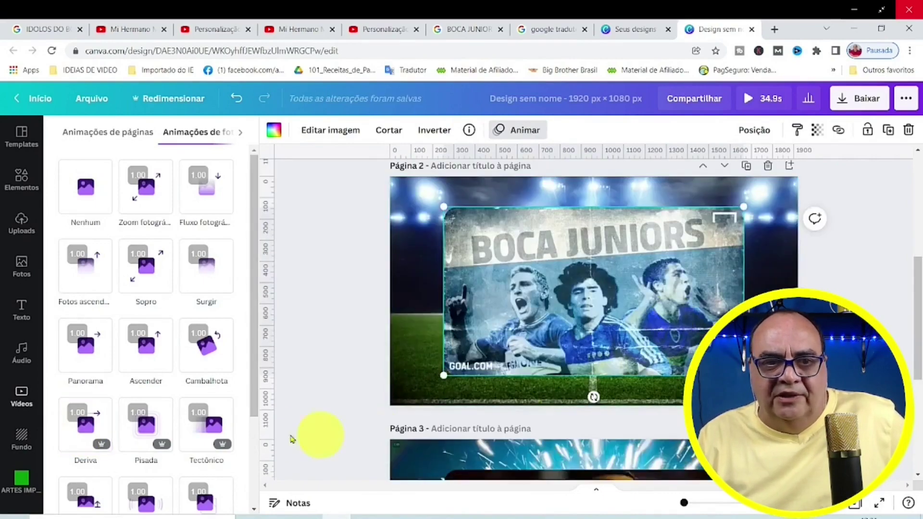
pyautogui.click(146, 412)
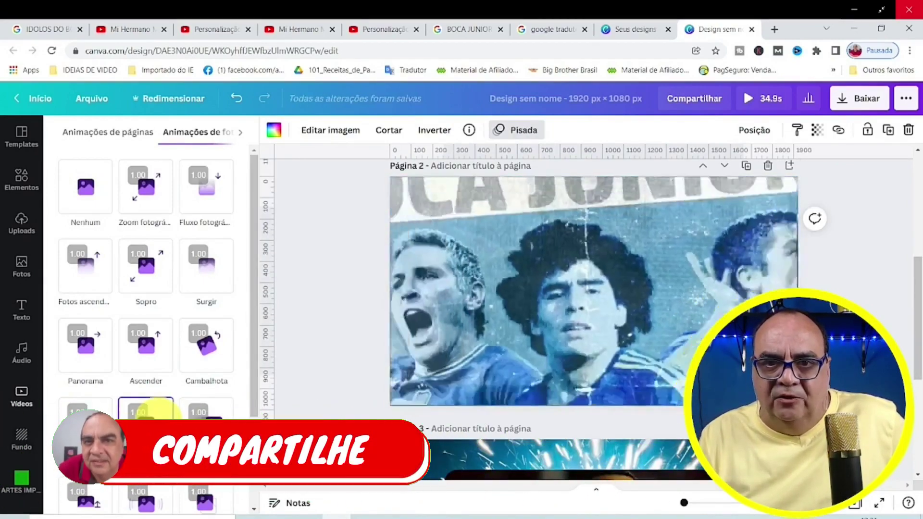
# Step: Apply the Tectônico photo animation to the player portrait on page 3
pyautogui.scroll(-3, 683, 387)
pyautogui.click(683, 387)
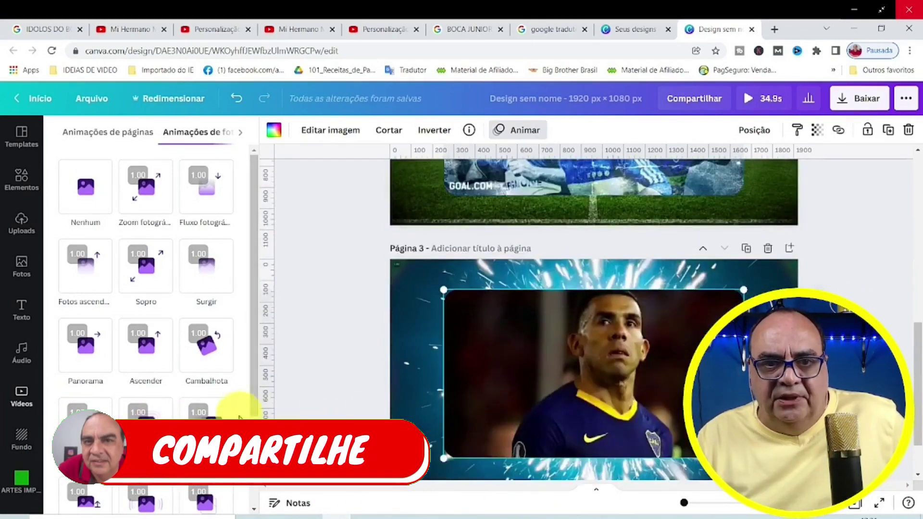
pyautogui.click(212, 415)
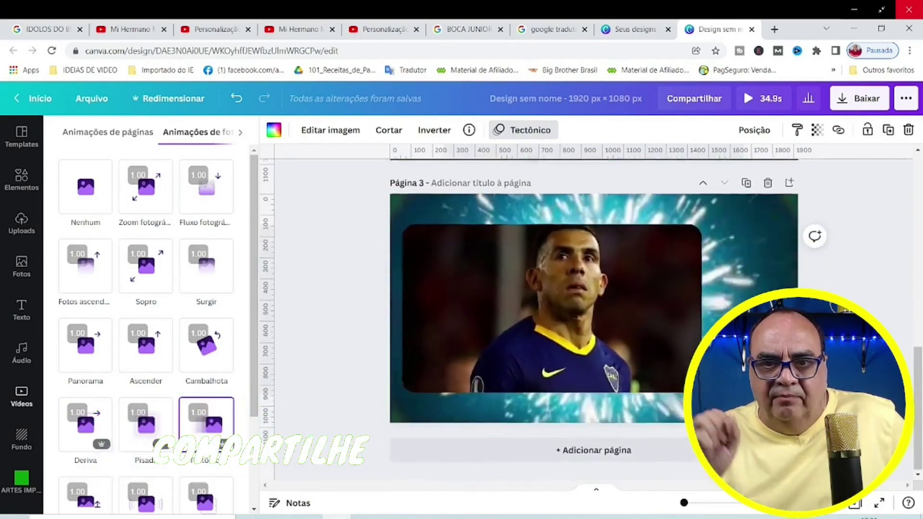
# Step: Duplicate page 3 as page 4 and clear the copy's frame picture and background video
pyautogui.click(747, 183)
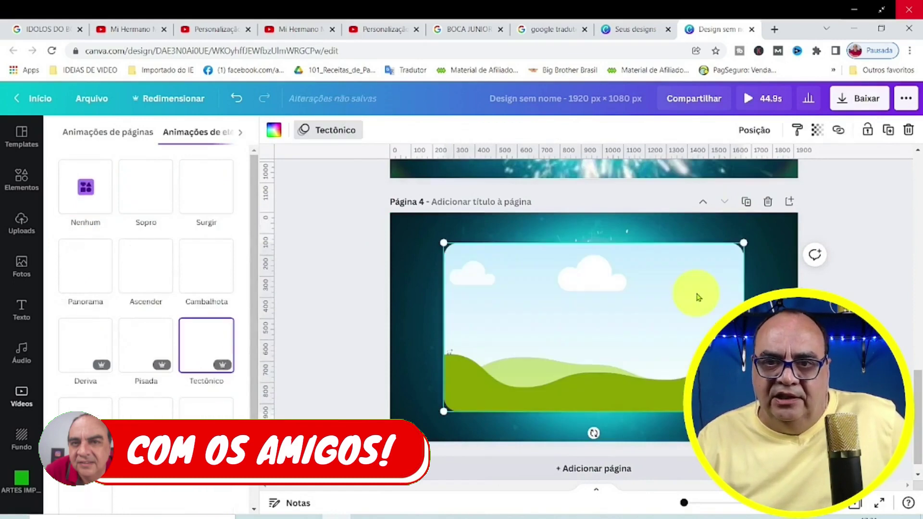
pyautogui.click(421, 390)
pyautogui.press('Delete')
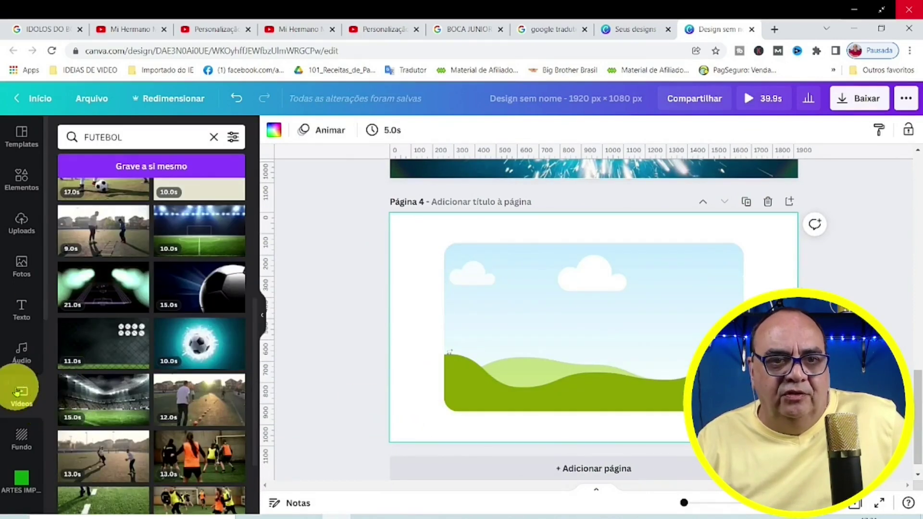
# Step: Set the 10-second floodlit stadium clip with falling confetti as page 4's background
pyautogui.scroll(-2, 164, 288)
pyautogui.scroll(-5, 164, 288)
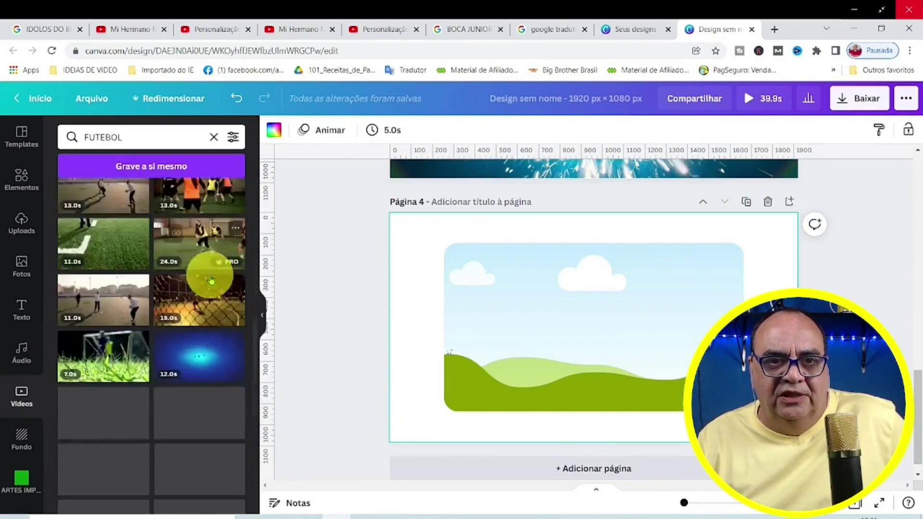
pyautogui.click(221, 476)
pyautogui.rightClick(582, 366)
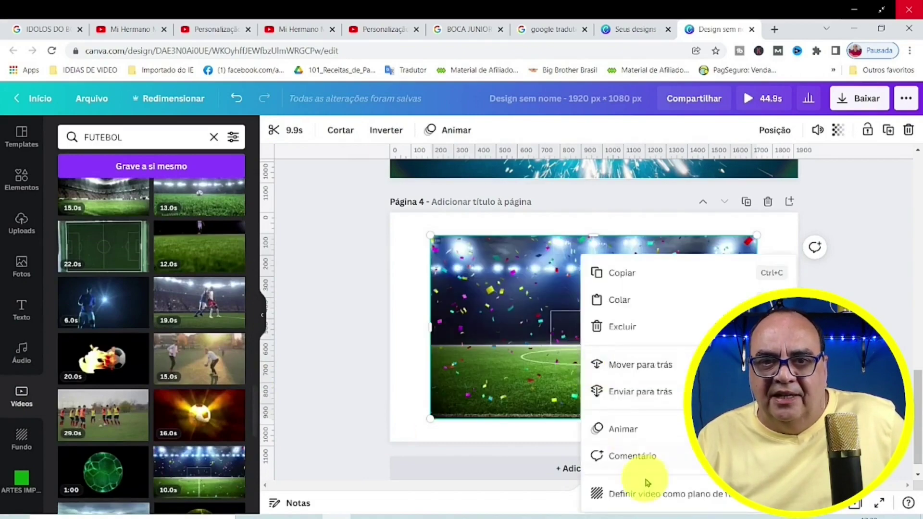
pyautogui.click(646, 492)
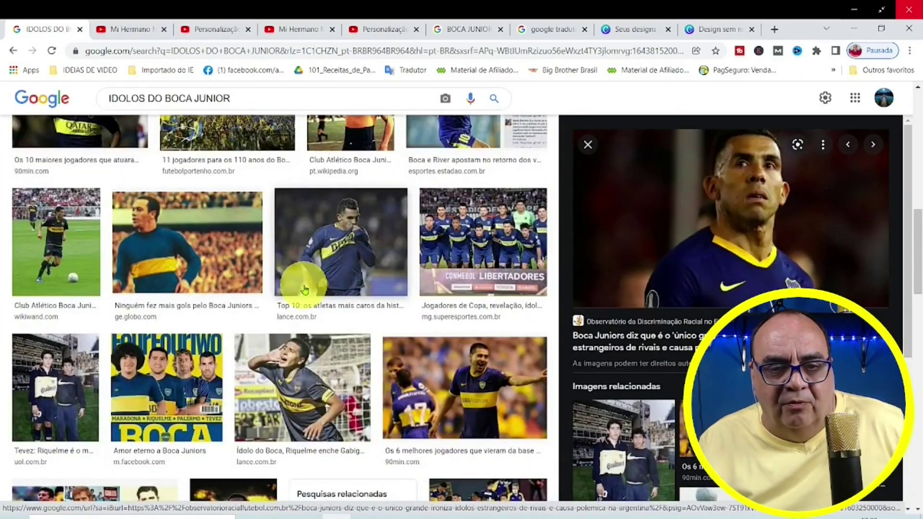
# Step: Copy the picture of the curly-haired player in the Boca Juniors shirt from Google Images and fill page 4's frame in Canva
pyautogui.scroll(-9, 304, 289)
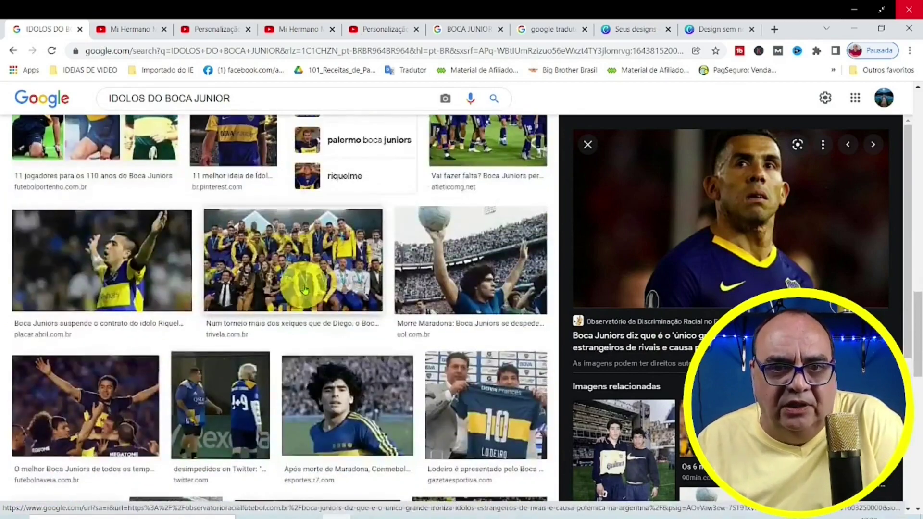
pyautogui.click(364, 438)
pyautogui.rightClick(725, 258)
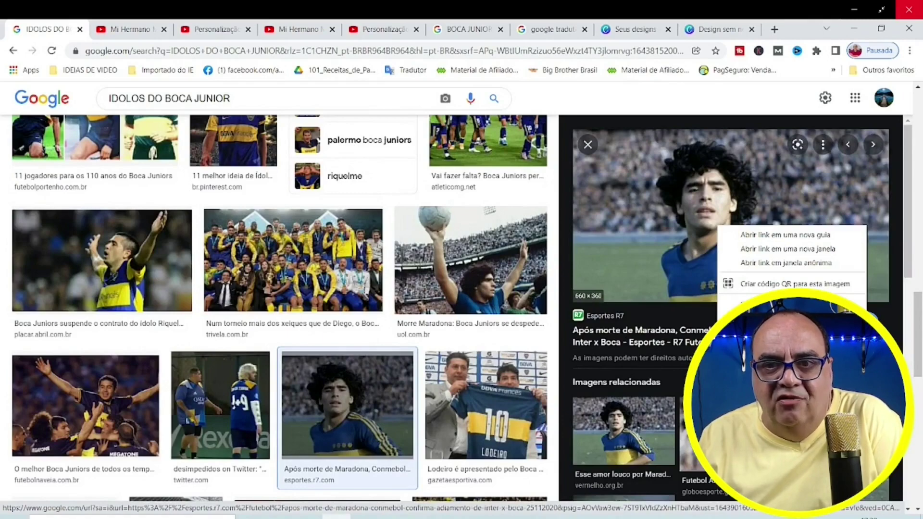
pyautogui.press('Escape')
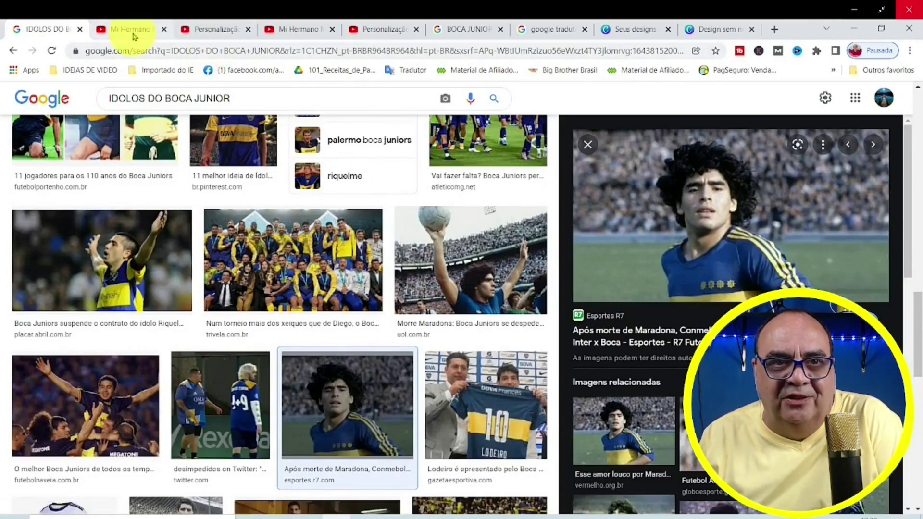
pyautogui.click(726, 29)
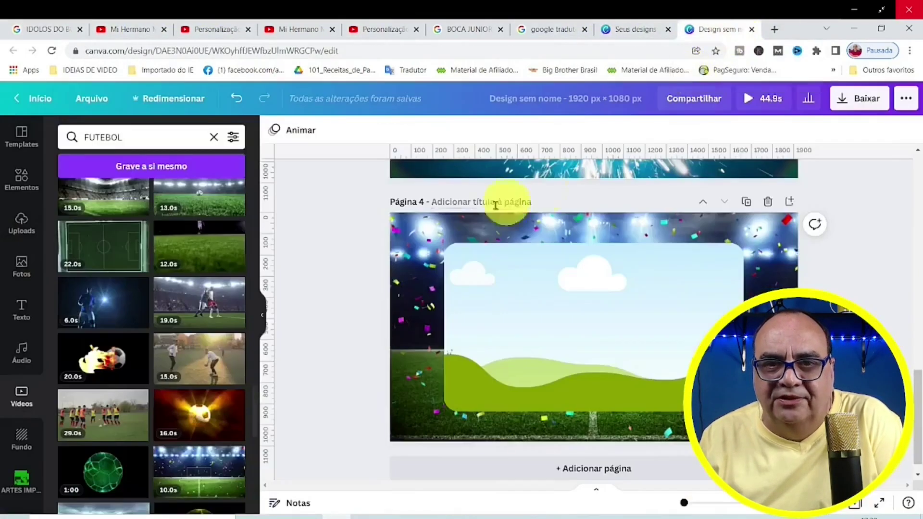
pyautogui.hotkey('ctrl', 'v')
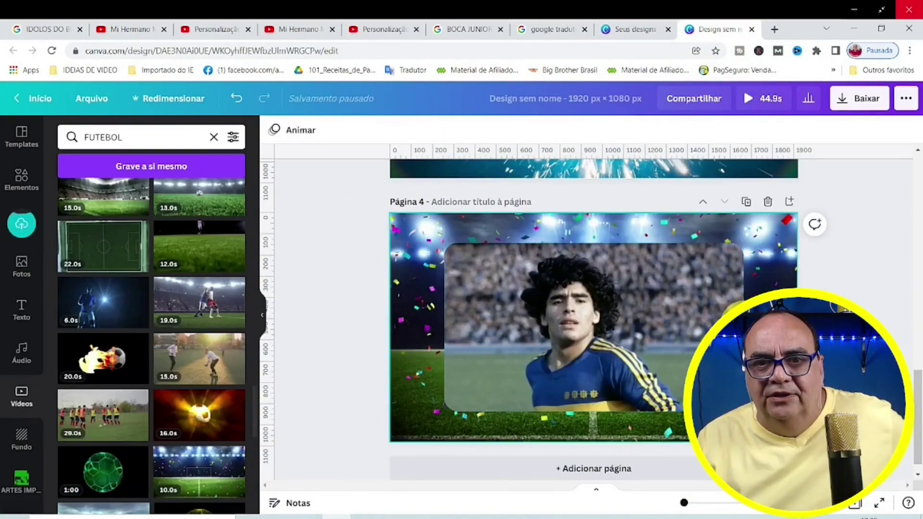
# Step: Apply the Néon photo animation to the framed player picture on page 4
pyautogui.scroll(-1, 594, 308)
pyautogui.click(664, 311)
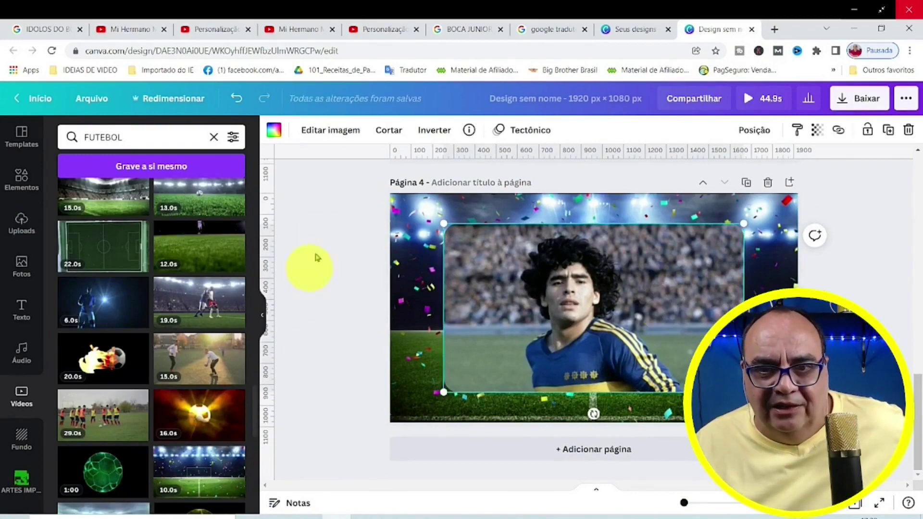
pyautogui.click(520, 133)
pyautogui.scroll(-1, 147, 462)
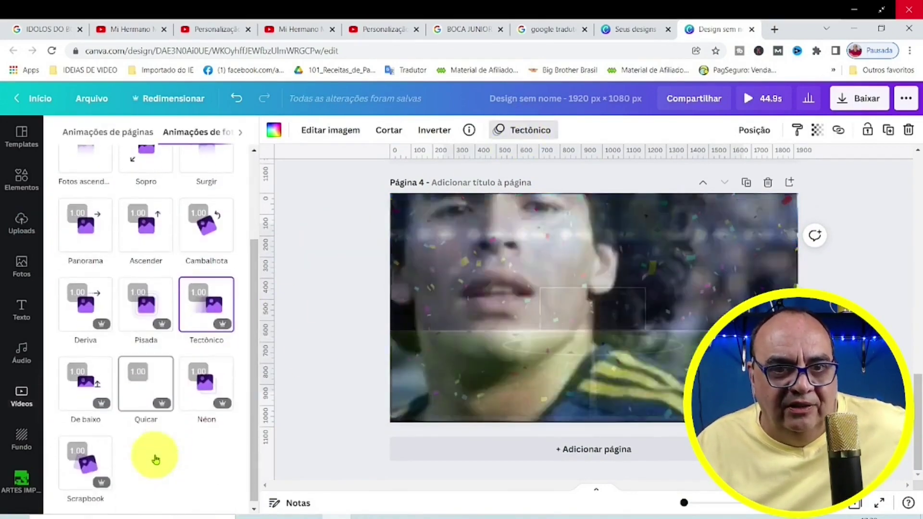
pyautogui.click(203, 392)
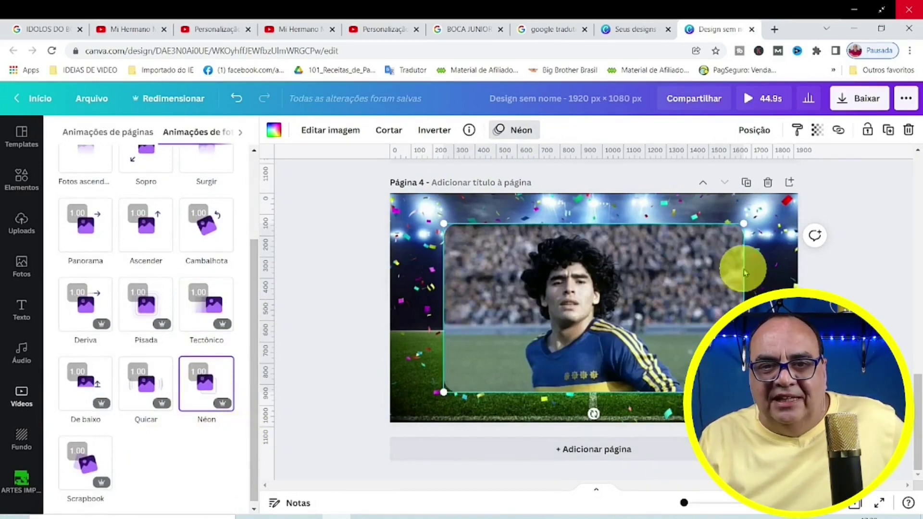
# Step: Duplicate page 4 as page 5 and clear the copy's frame picture and background video
pyautogui.click(747, 183)
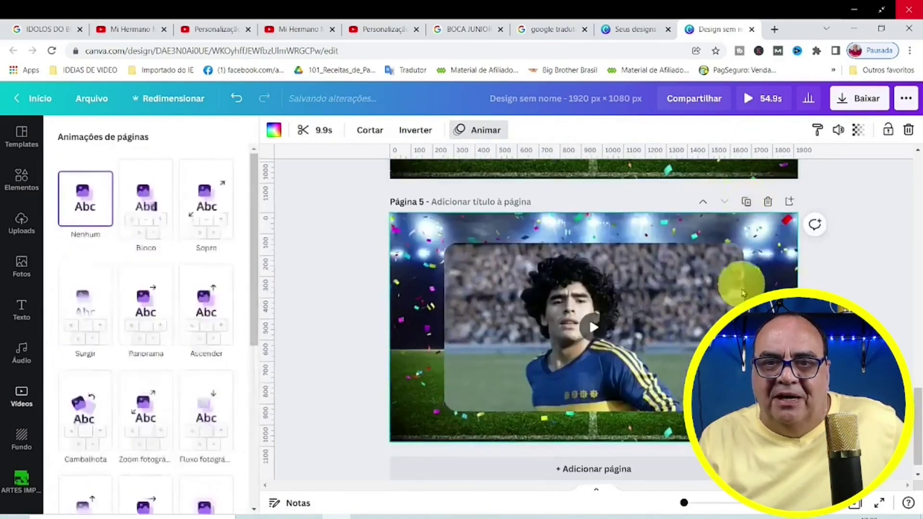
pyautogui.click(591, 337)
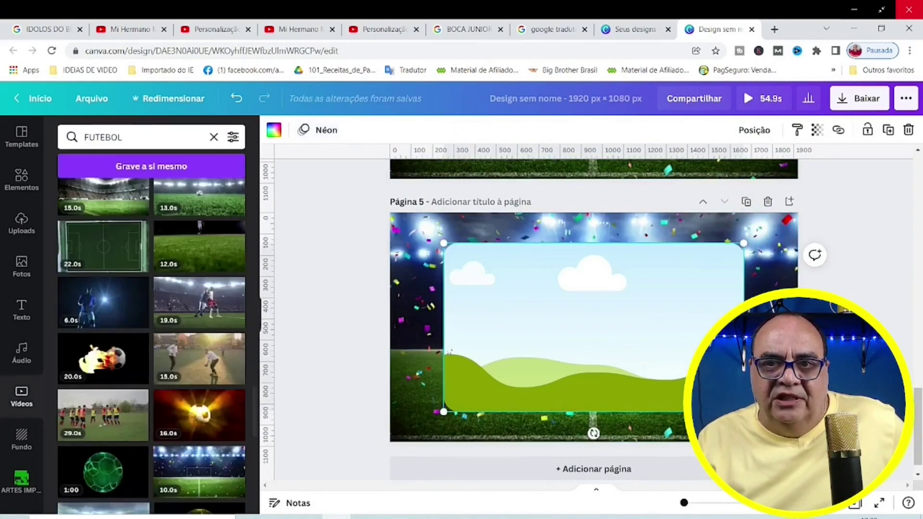
pyautogui.press('Delete')
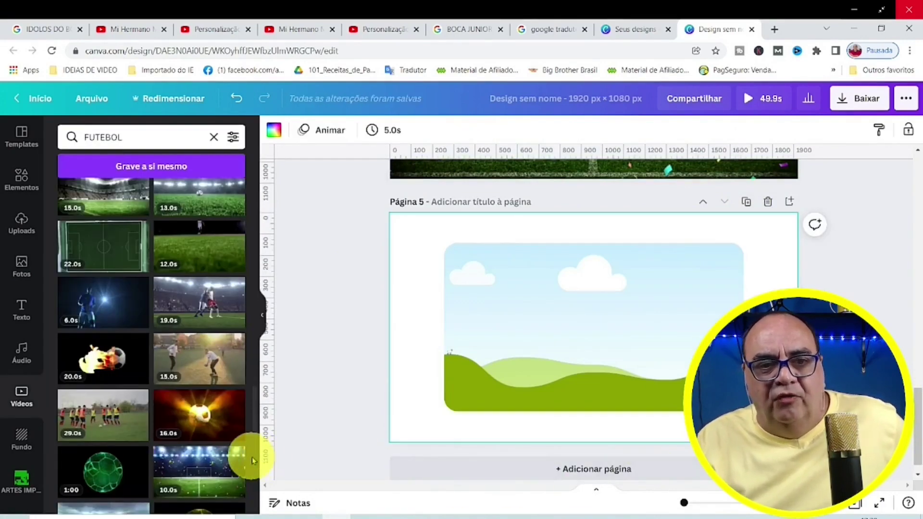
# Step: Set the 10-second clip of a ball exploding with orange sparks as page 5's background and select the empty frame
pyautogui.scroll(-6, 253, 460)
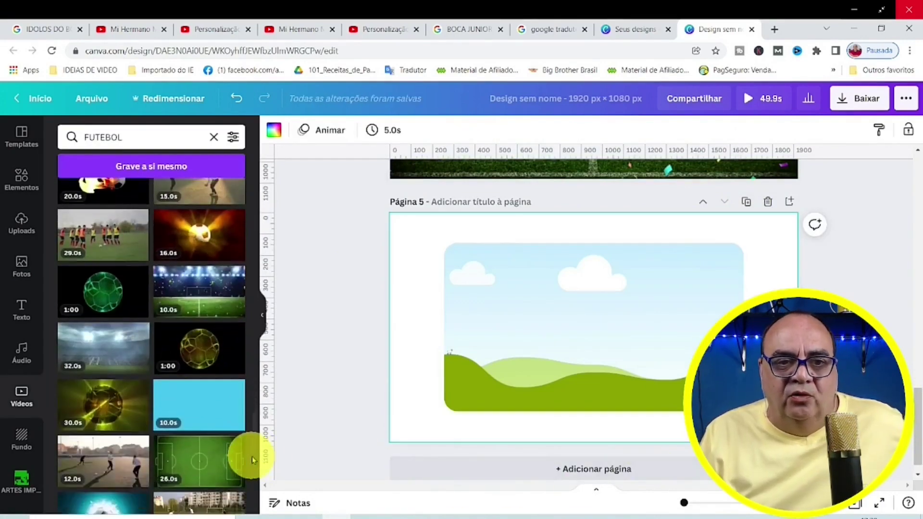
pyautogui.scroll(-3, 253, 460)
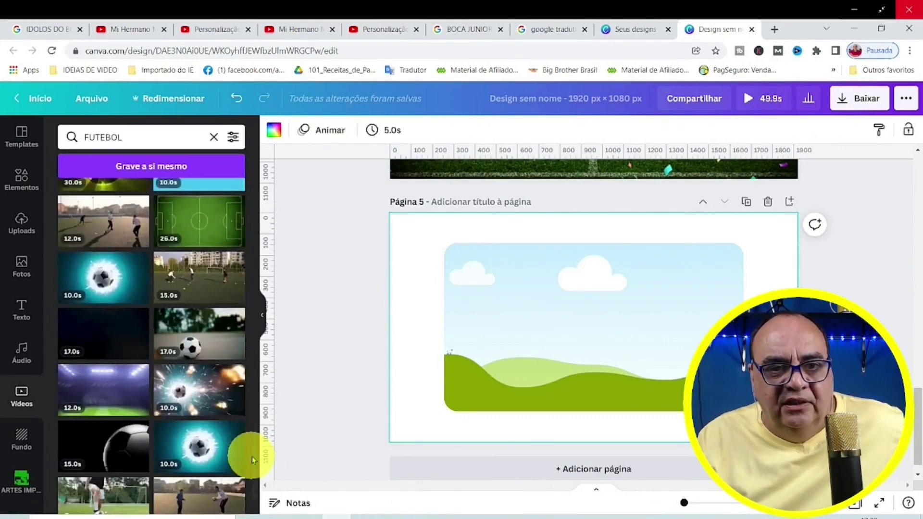
pyautogui.click(206, 382)
pyautogui.rightClick(588, 379)
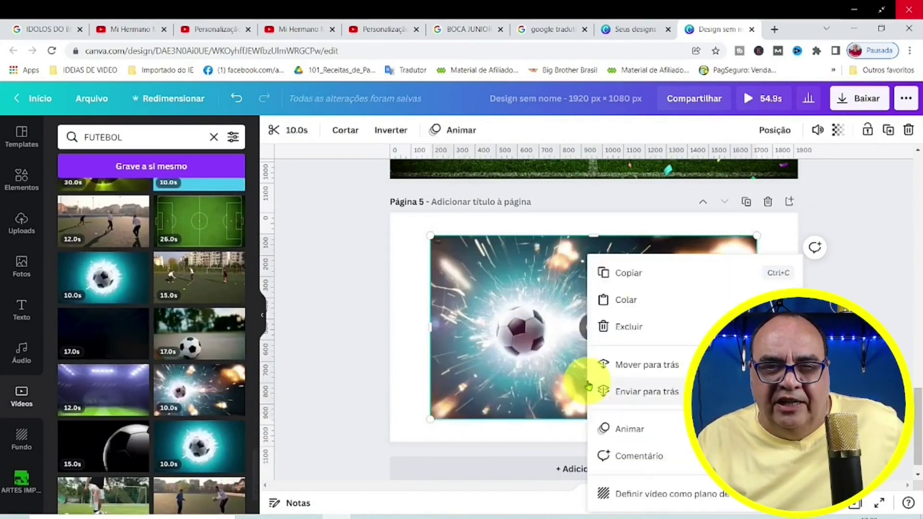
pyautogui.click(627, 493)
pyautogui.click(559, 362)
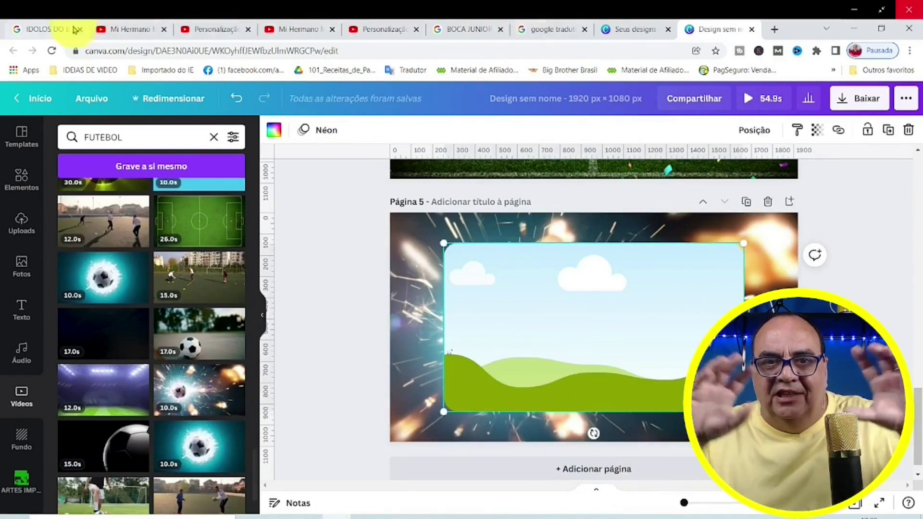
# Step: Switch to Google Images and search for TORCIDA DO BOCA JUNIOR
pyautogui.click(47, 30)
pyautogui.moveTo(145, 98); pyautogui.dragTo(82, 96)
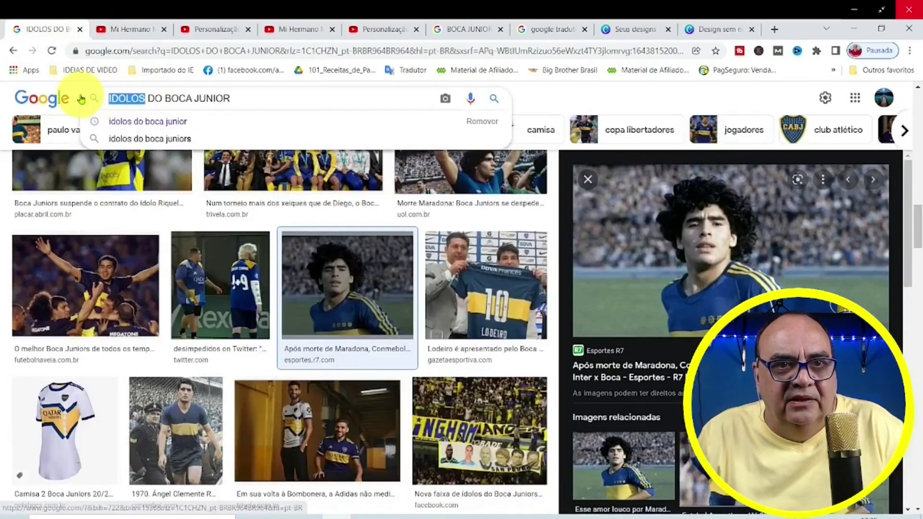
pyautogui.write('TORC')
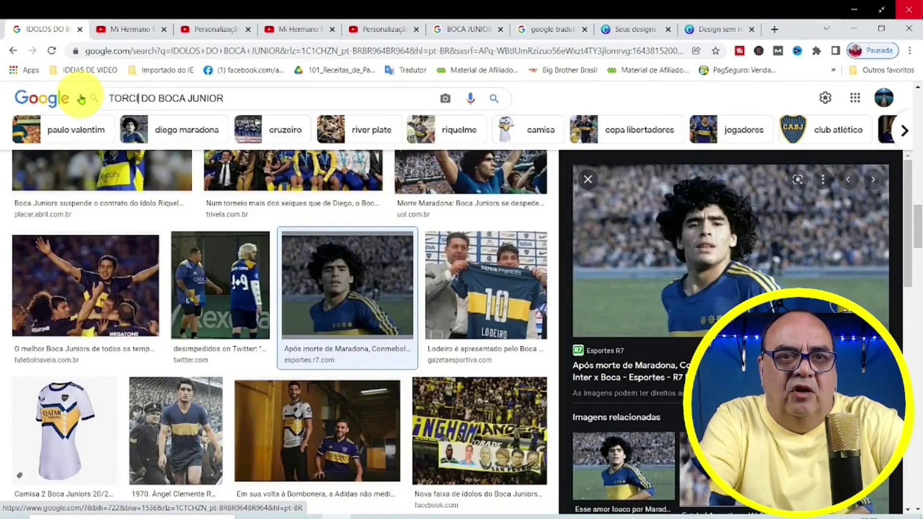
pyautogui.write('IDA')
pyautogui.press('Return')
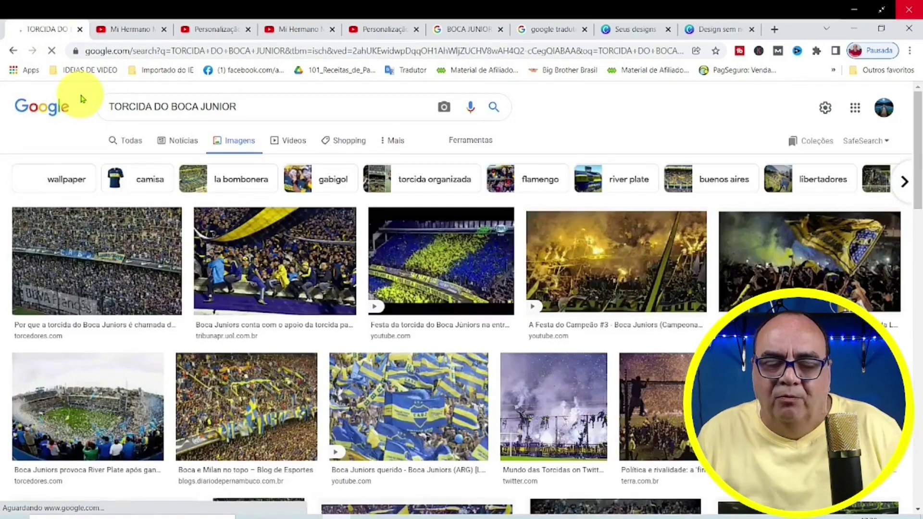
# Step: Copy the picture of the crowd waving blue and yellow flags and fill page 5's frame with it in Canva
pyautogui.scroll(-3, 635, 284)
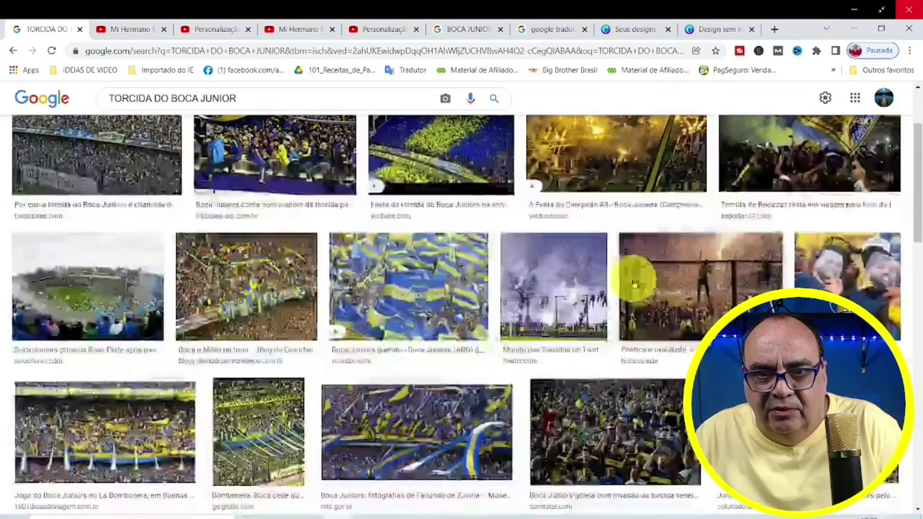
pyautogui.click(416, 432)
pyautogui.rightClick(698, 224)
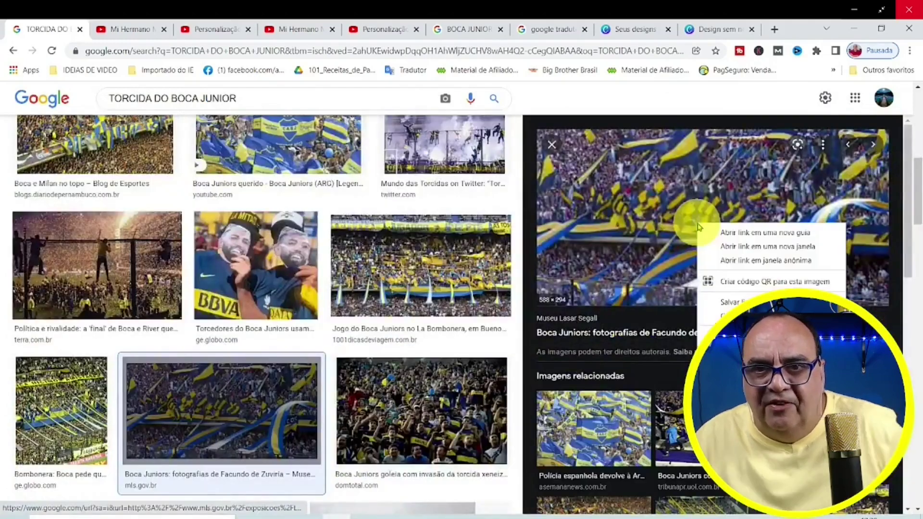
pyautogui.press('Escape')
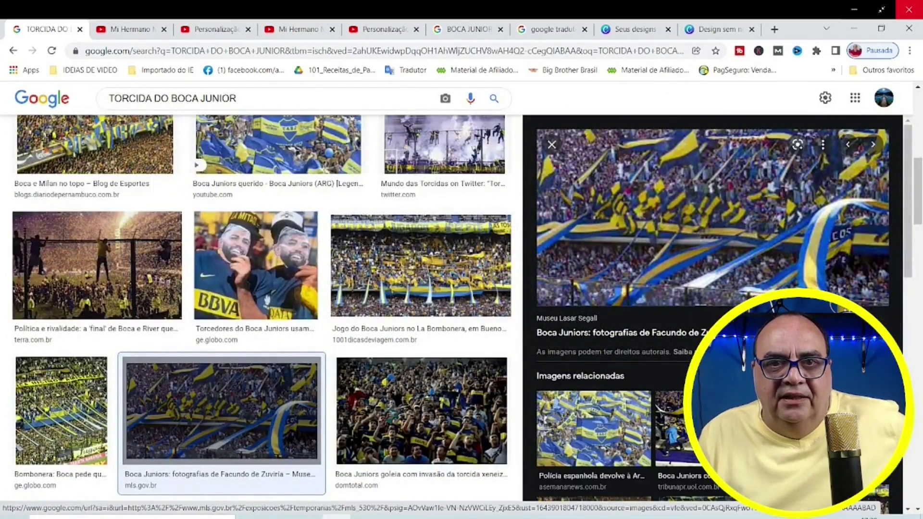
pyautogui.click(691, 32)
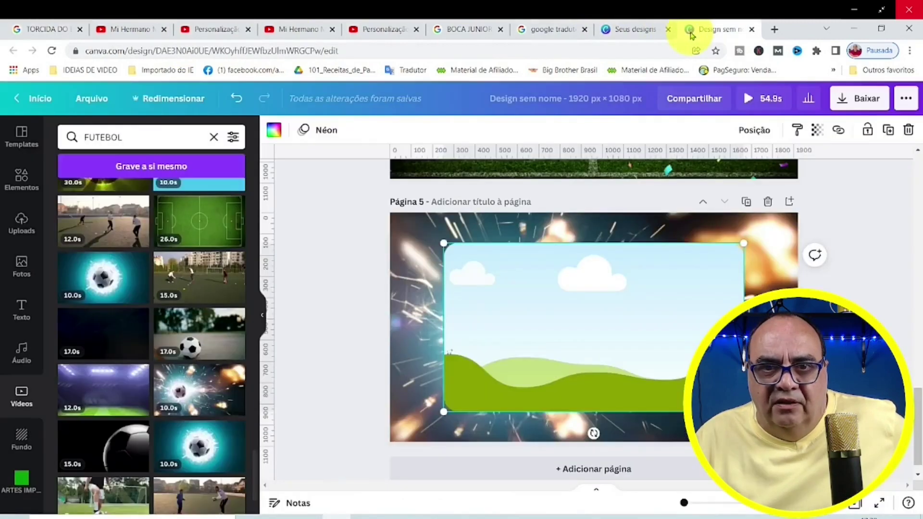
pyautogui.hotkey('ctrl', 'v')
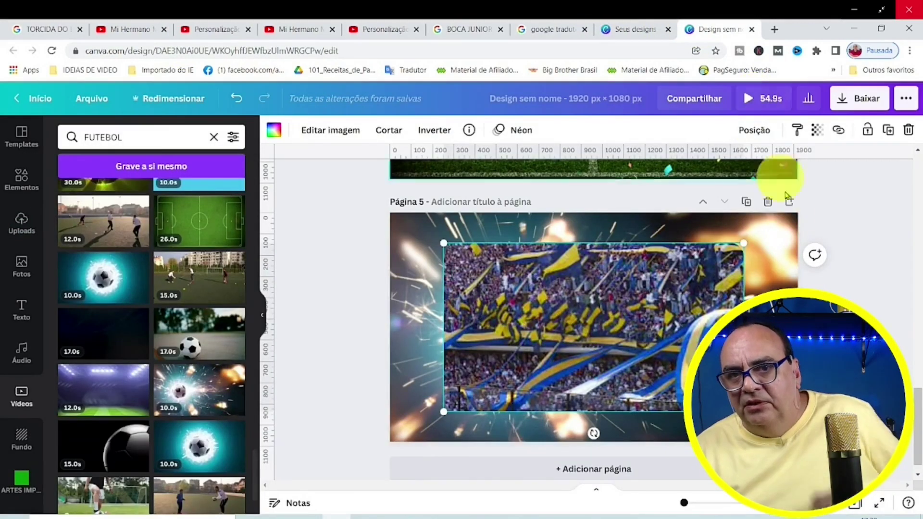
# Step: Preview page 5's background video behind the crowd picture
pyautogui.click(404, 255)
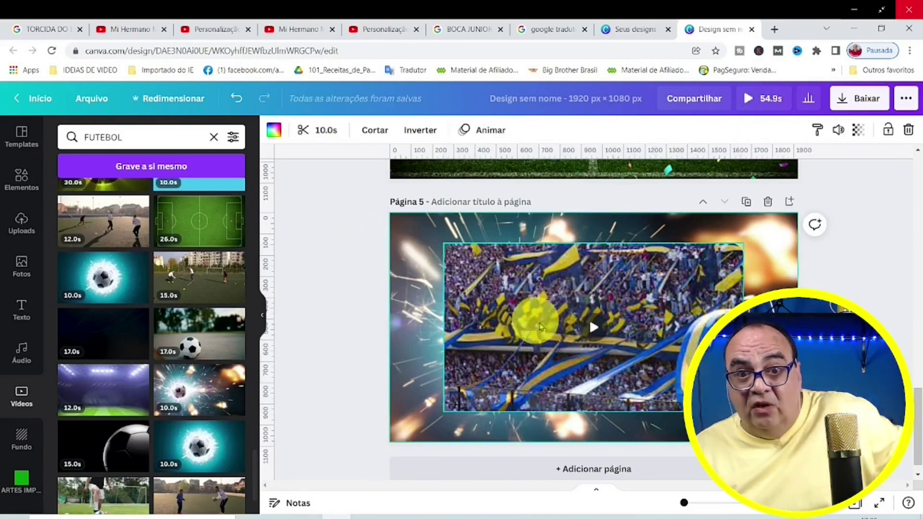
pyautogui.click(589, 330)
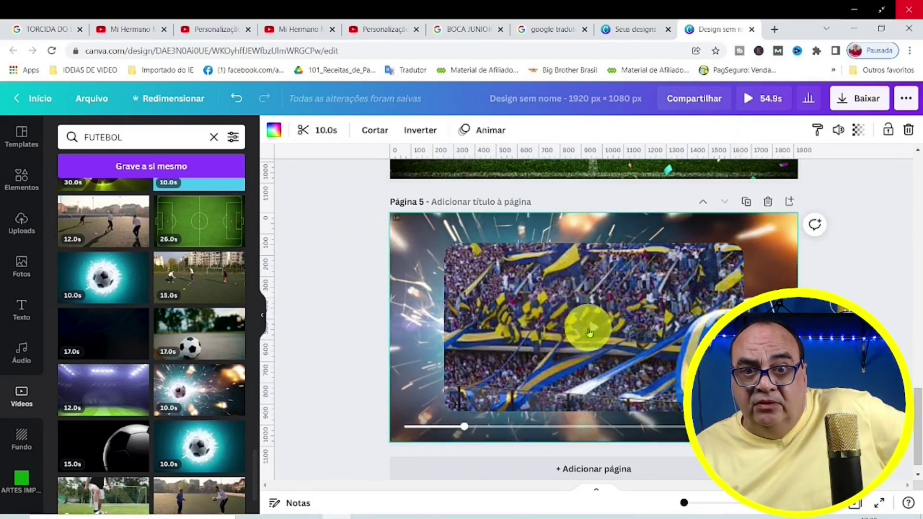
pyautogui.click(589, 329)
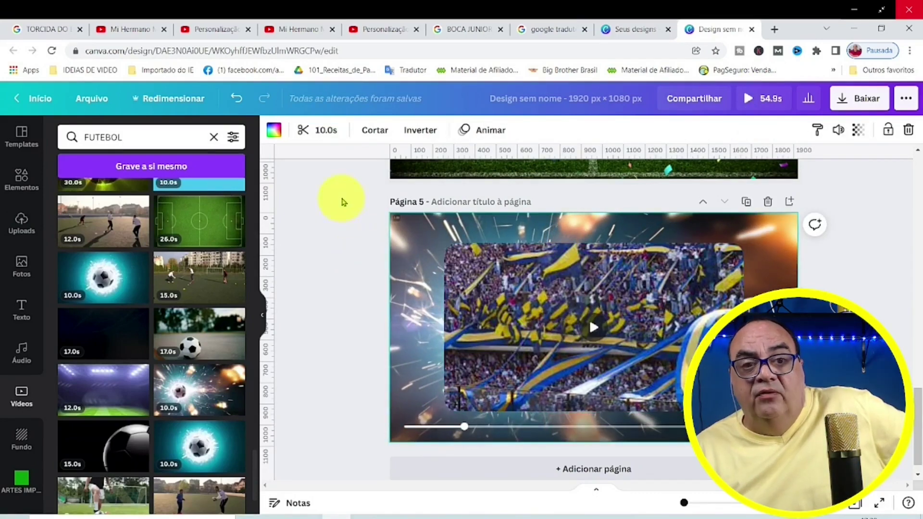
# Step: Change the animation of page 5's crowd picture to Scrapbook
pyautogui.click(486, 295)
pyautogui.click(519, 132)
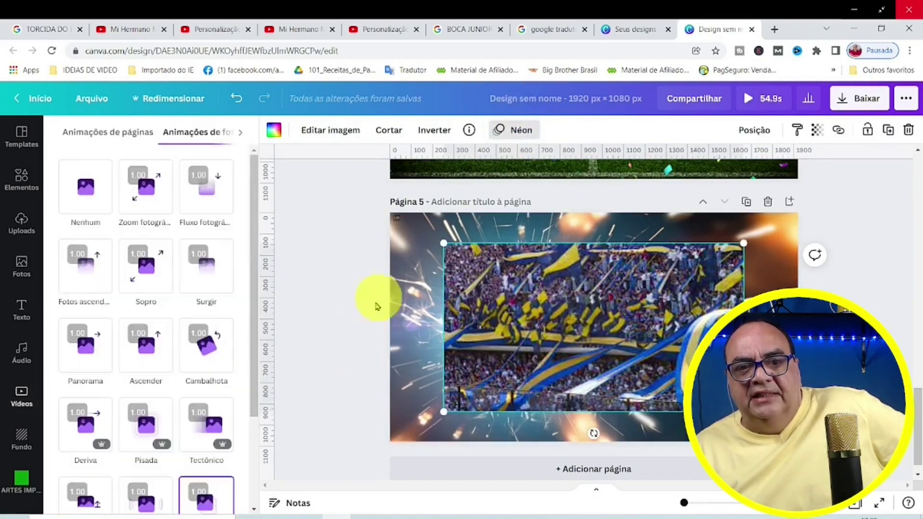
pyautogui.scroll(-1, 299, 371)
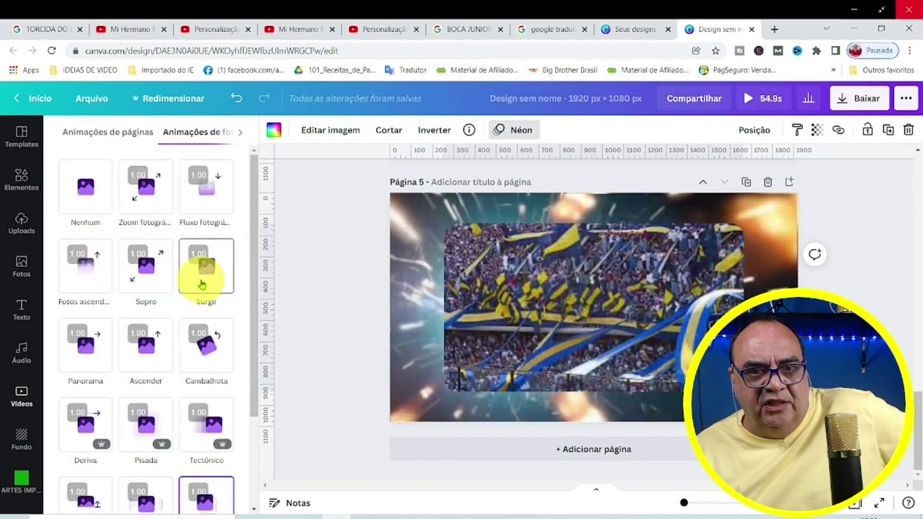
pyautogui.scroll(-3, 204, 293)
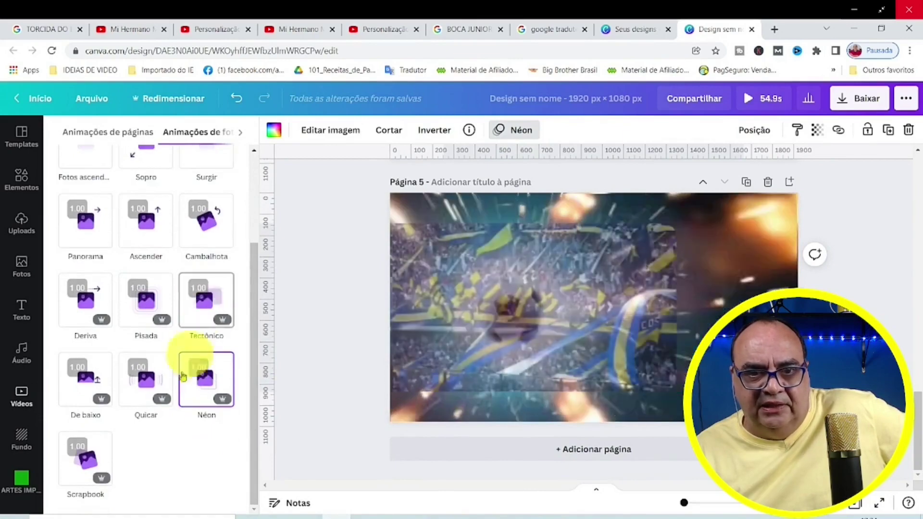
pyautogui.click(87, 462)
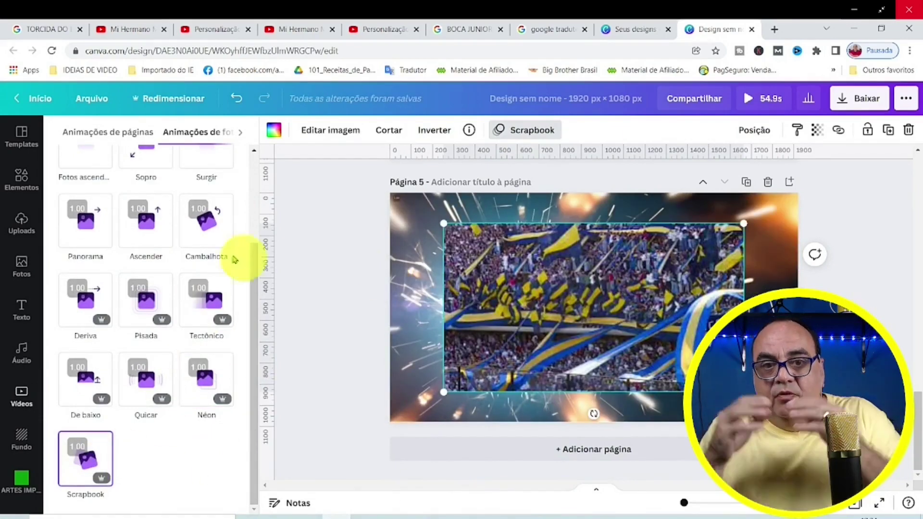
pyautogui.press('Escape')
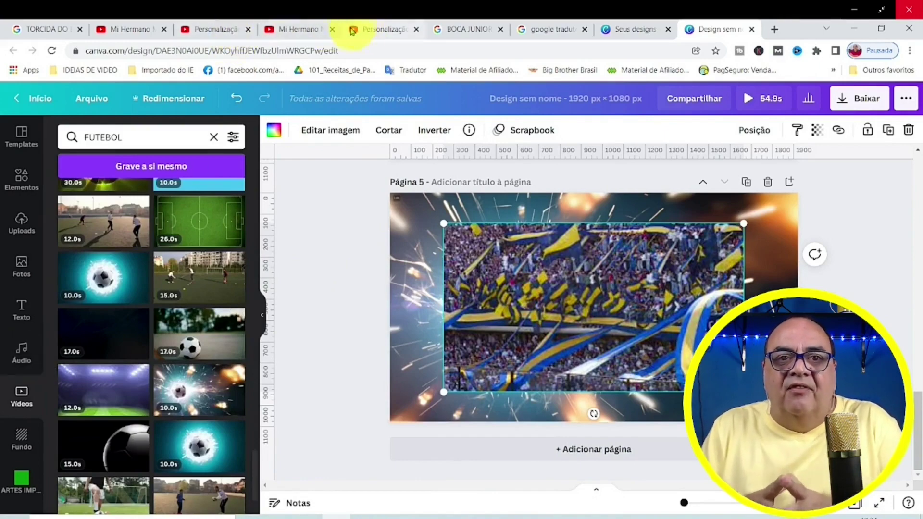
# Step: Switch to the Boca Juniors channel on YouTube and open the audio library in YouTube Studio
pyautogui.click(298, 29)
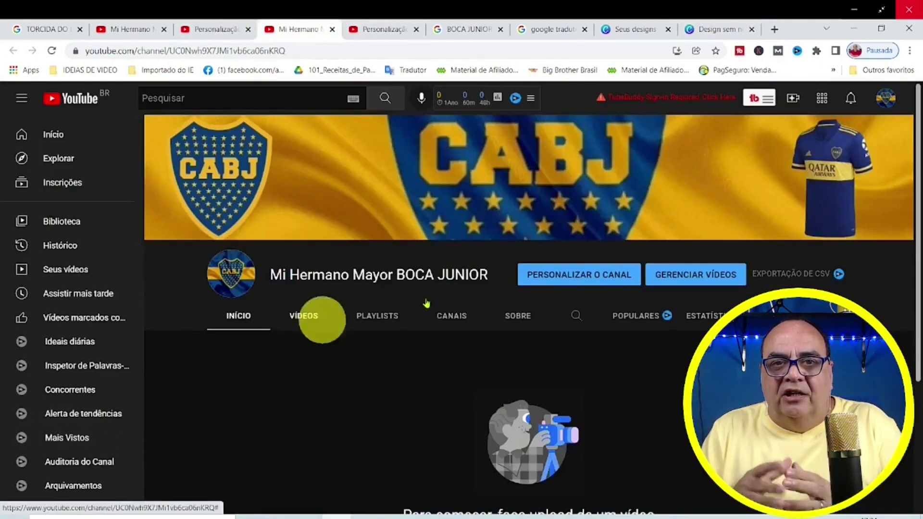
pyautogui.click(886, 98)
pyautogui.click(750, 200)
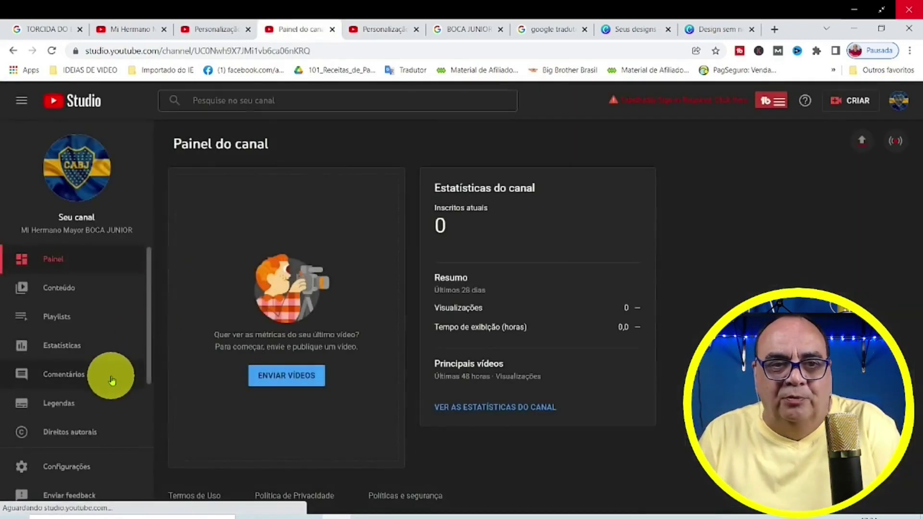
pyautogui.scroll(-2, 108, 394)
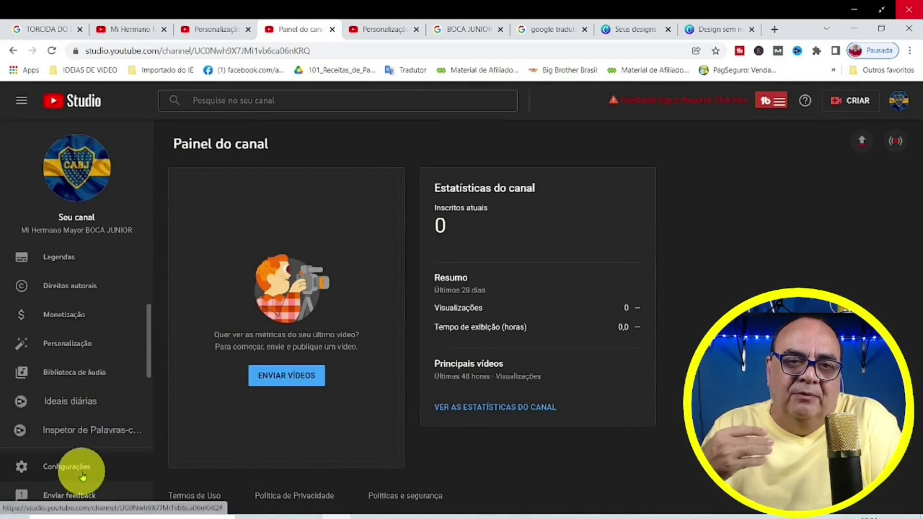
pyautogui.click(90, 380)
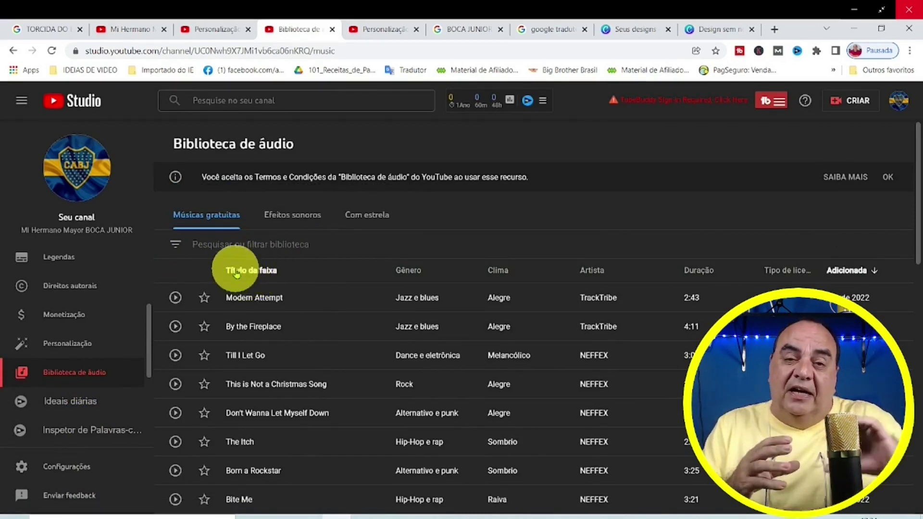
# Step: Filter the audio library's free music by the Reggae genre
pyautogui.click(180, 251)
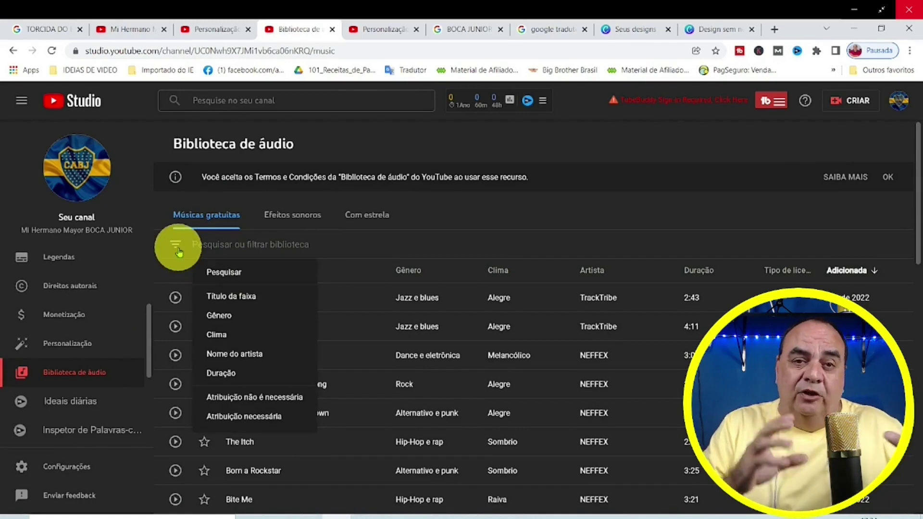
pyautogui.click(232, 318)
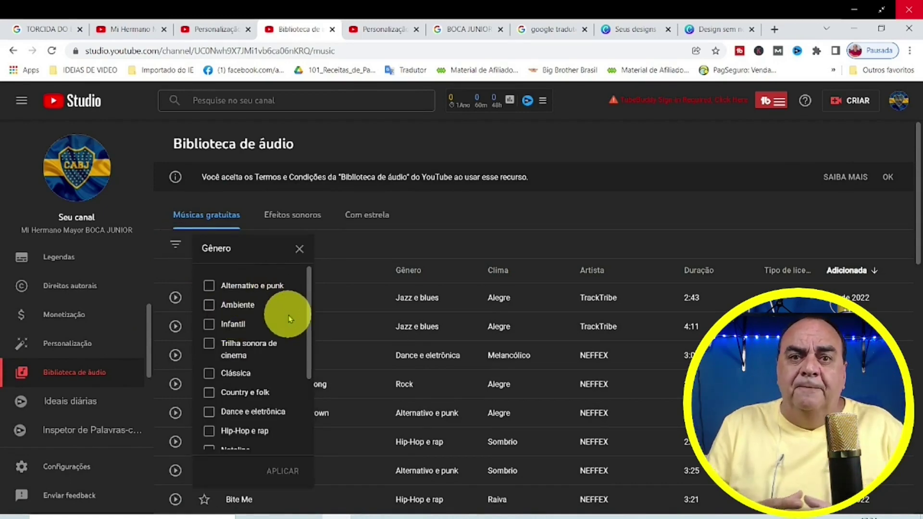
pyautogui.scroll(-3, 289, 315)
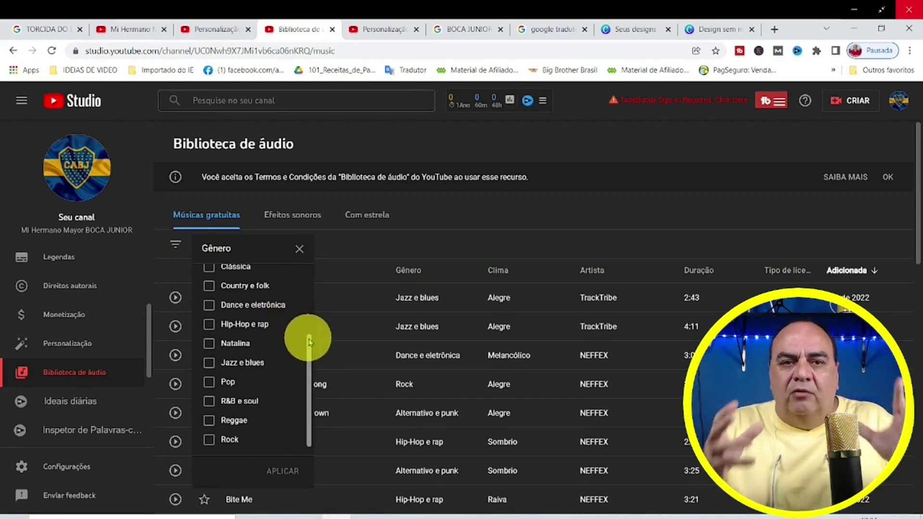
pyautogui.moveTo(309, 342)
pyautogui.mouseDown()
pyautogui.moveTo(309, 264)
pyautogui.moveTo(316, 348)
pyautogui.mouseUp()
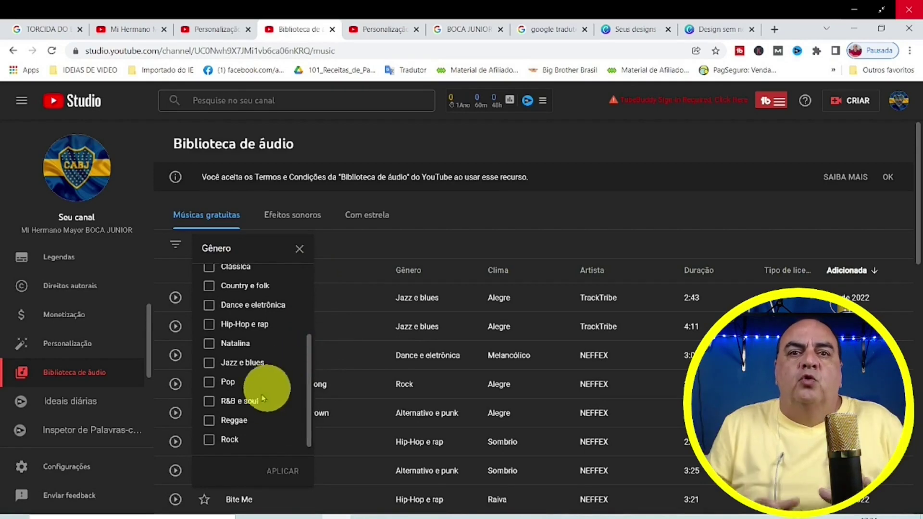
pyautogui.click(291, 472)
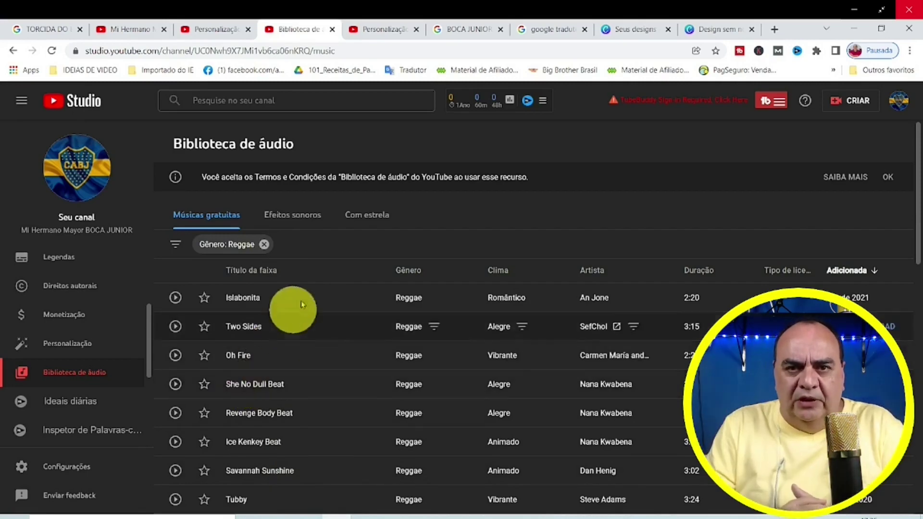
# Step: Search Google for hino do boca juniors in a new tab and copy the top YouTube video's link
pyautogui.click(775, 29)
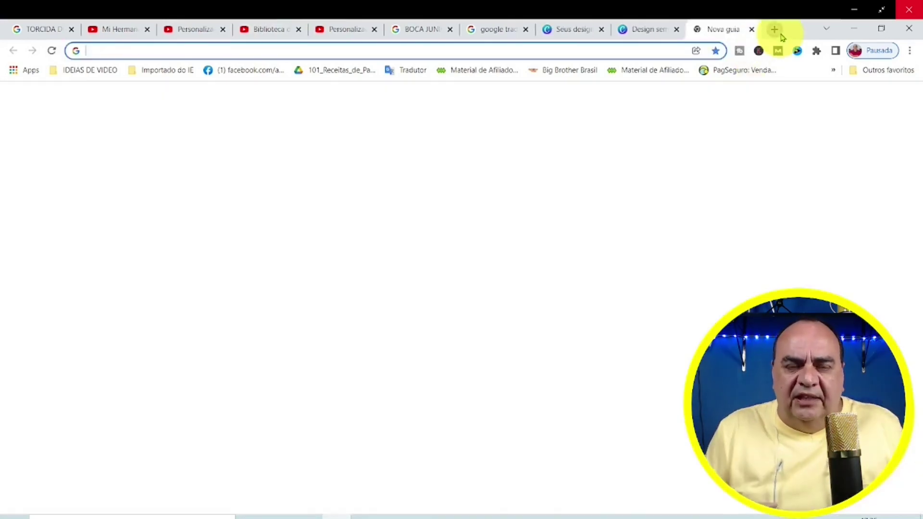
pyautogui.write('HIN')
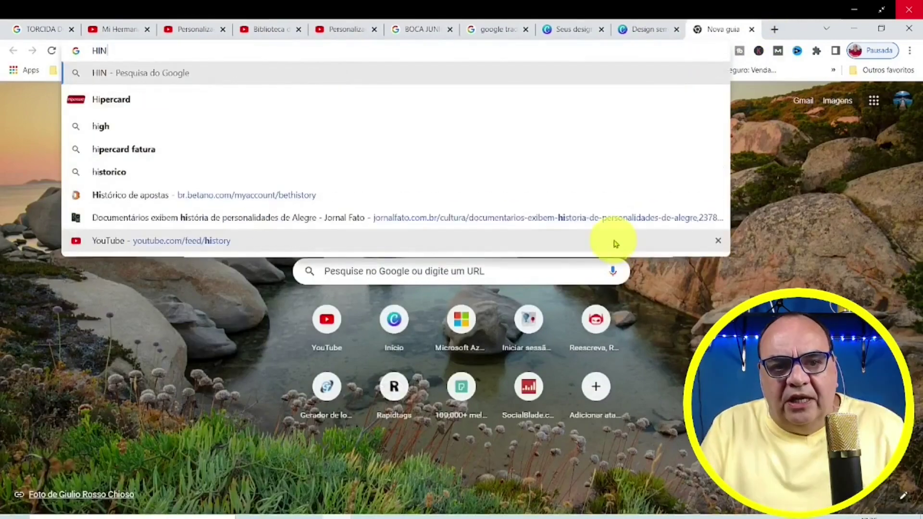
pyautogui.write('O DO BOCA')
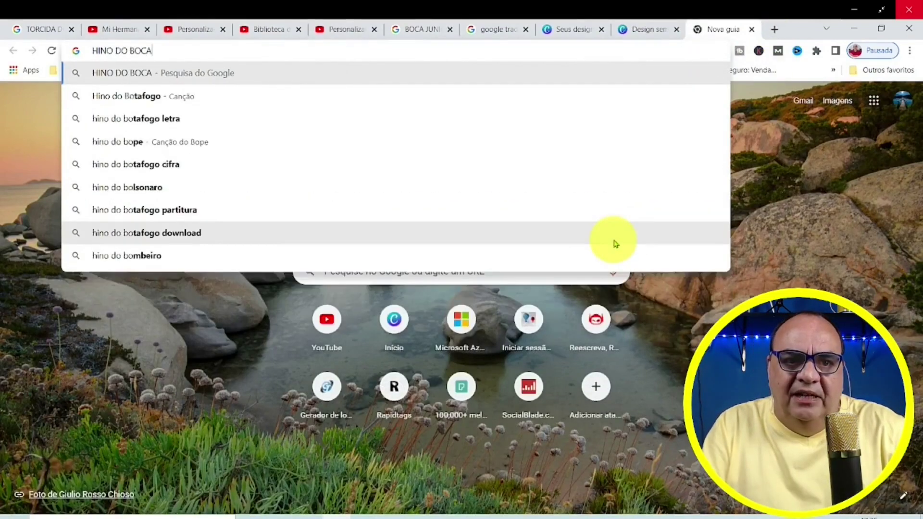
pyautogui.write(' JUNIOR')
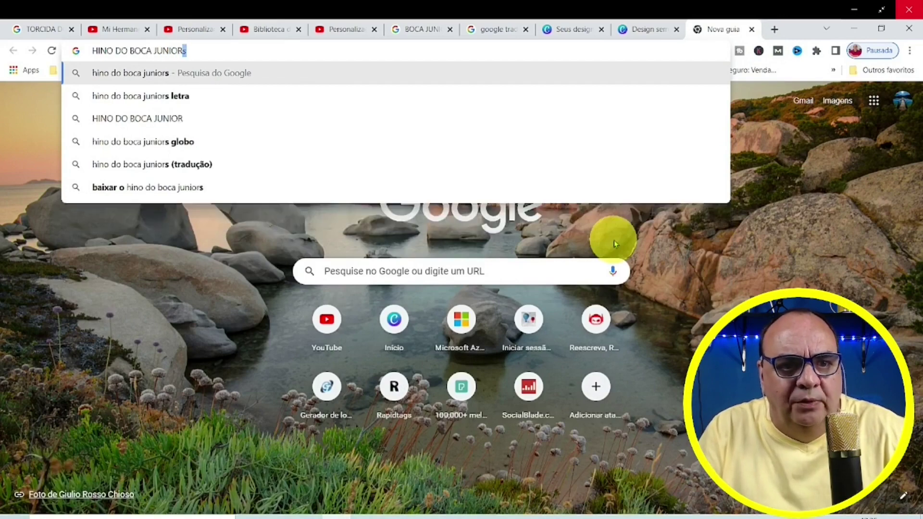
pyautogui.press('Return')
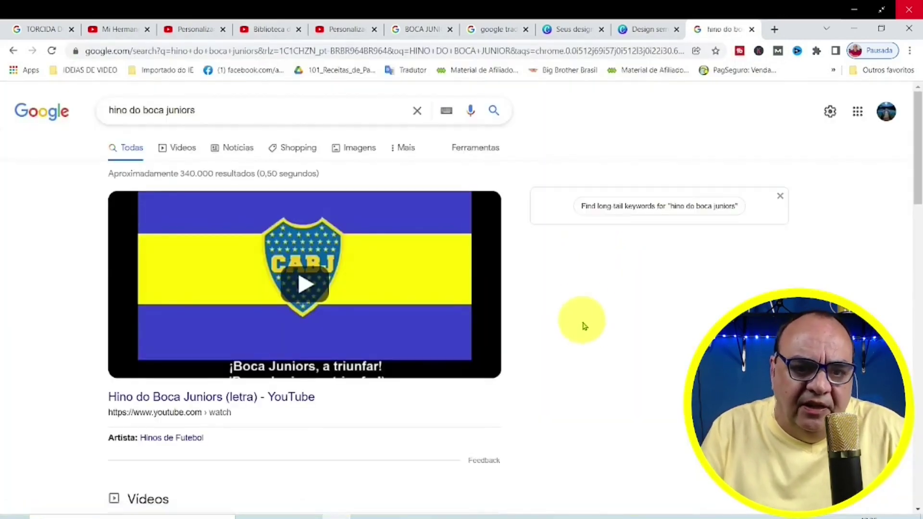
pyautogui.rightClick(358, 370)
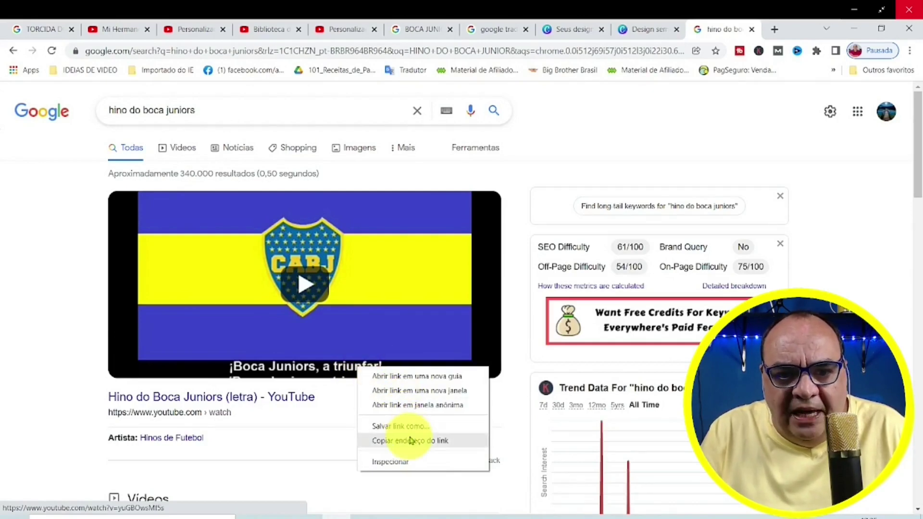
pyautogui.click(412, 442)
# Step: Open 5KPlayer from the desktop, dismiss its registration form, and download the anthem video from the copied link
pyautogui.press('super+d')
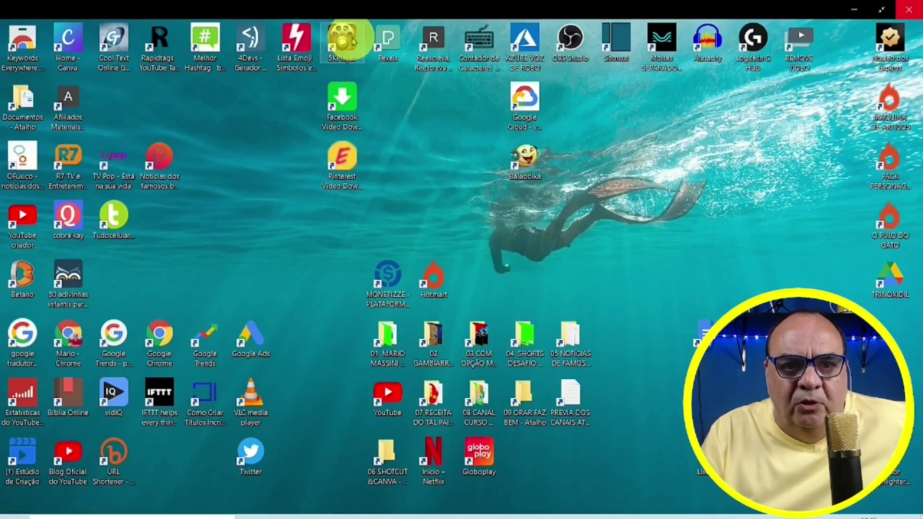
pyautogui.doubleClick(353, 41)
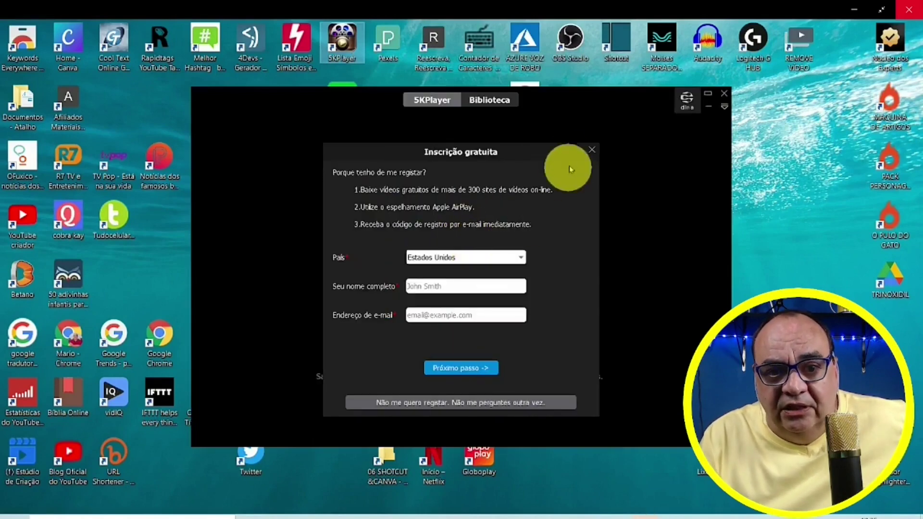
pyautogui.click(592, 150)
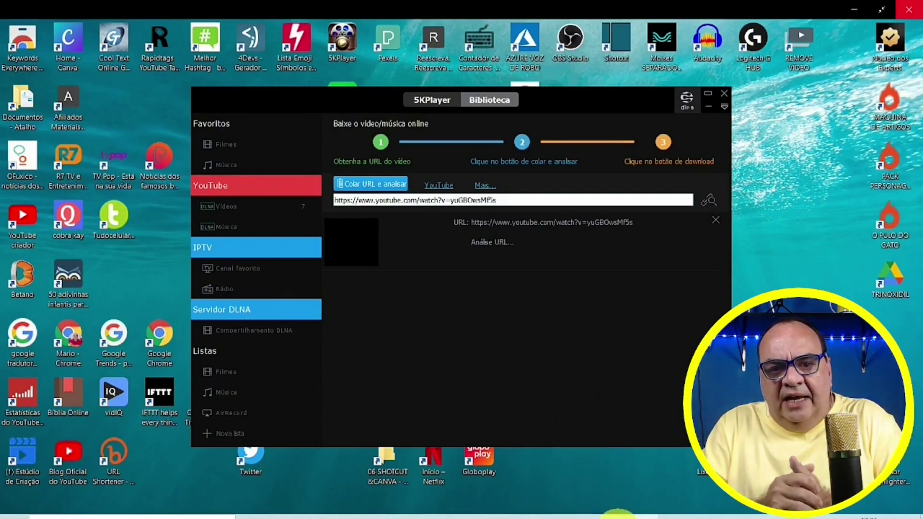
pyautogui.click(286, 517)
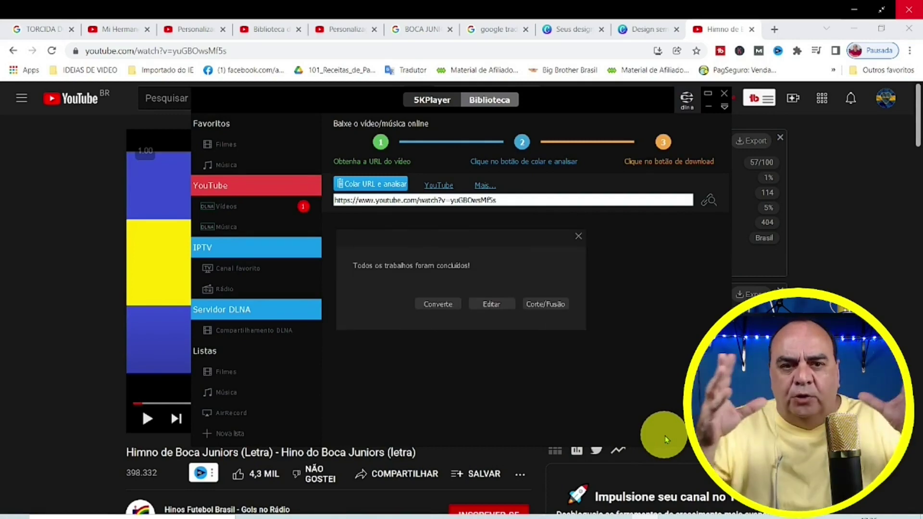
pyautogui.click(579, 236)
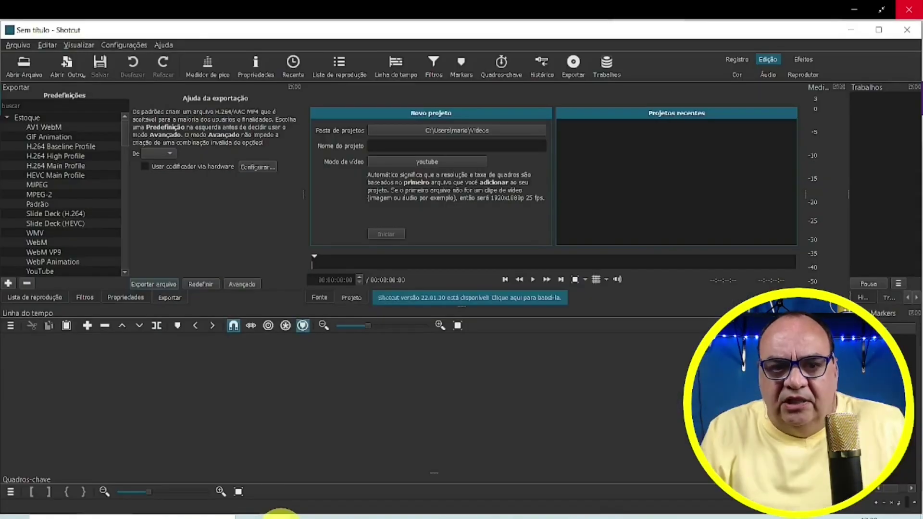
# Step: Switch to Shotcut, add the downloaded Himno de Boca Juniors MP4 to the playlist, and place it on timeline track V1
pyautogui.doubleClick(295, 114)
pyautogui.doubleClick(149, 155)
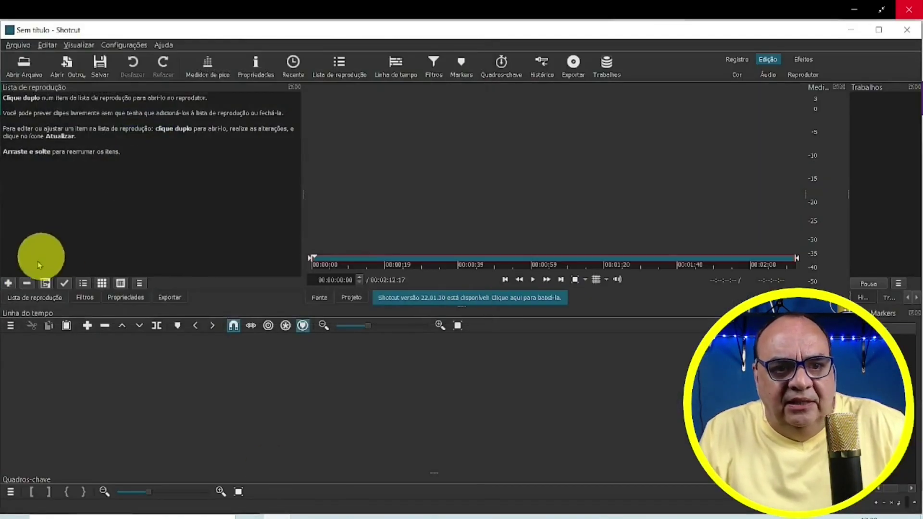
pyautogui.moveTo(109, 115); pyautogui.dragTo(356, 373)
# Step: Detach the anthem clip's audio onto its own track and remove the video clip from V1
pyautogui.rightClick(356, 368)
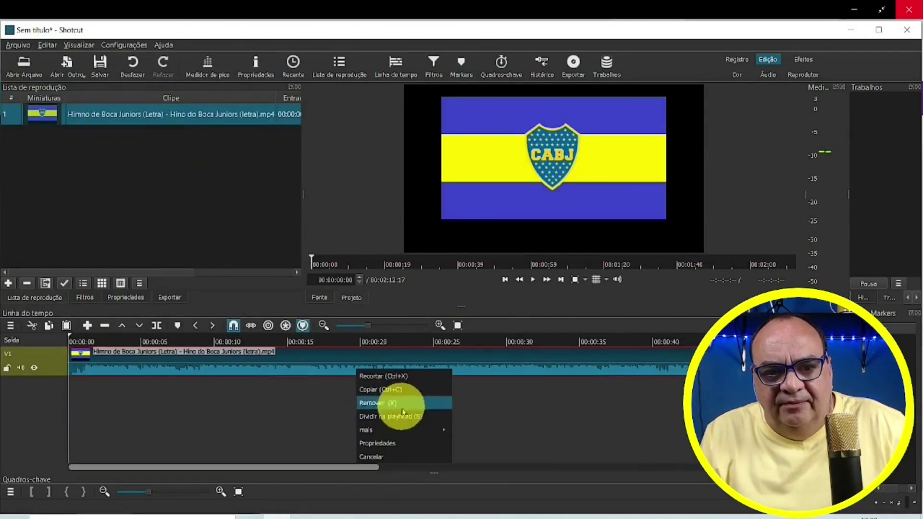
pyautogui.moveTo(409, 435)
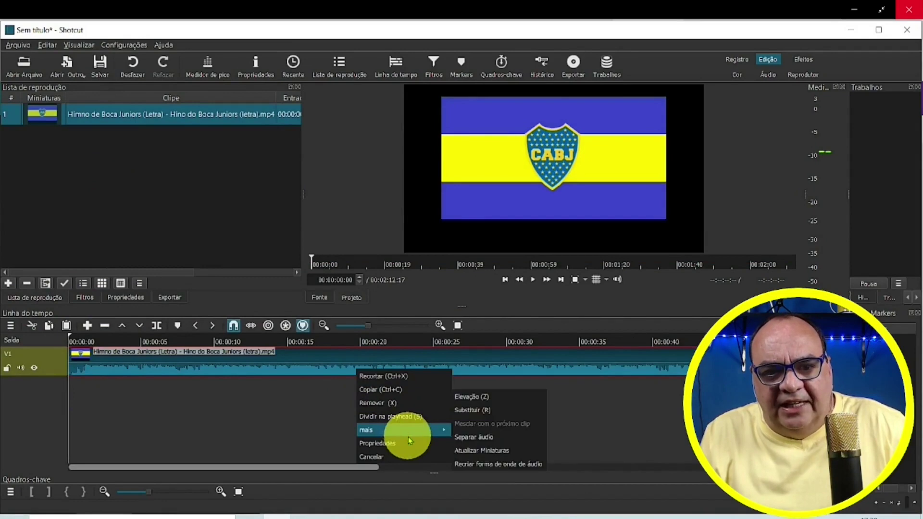
pyautogui.click(457, 437)
pyautogui.rightClick(353, 361)
pyautogui.click(387, 393)
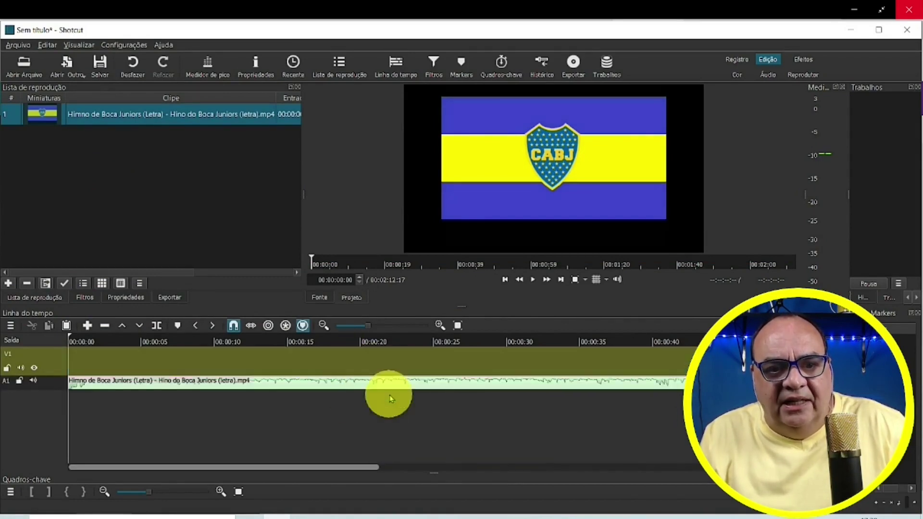
# Step: Switch back to Canva, add page 6, and set the 10-second stadium clip with floodlights and confetti as its background
pyautogui.click(339, 510)
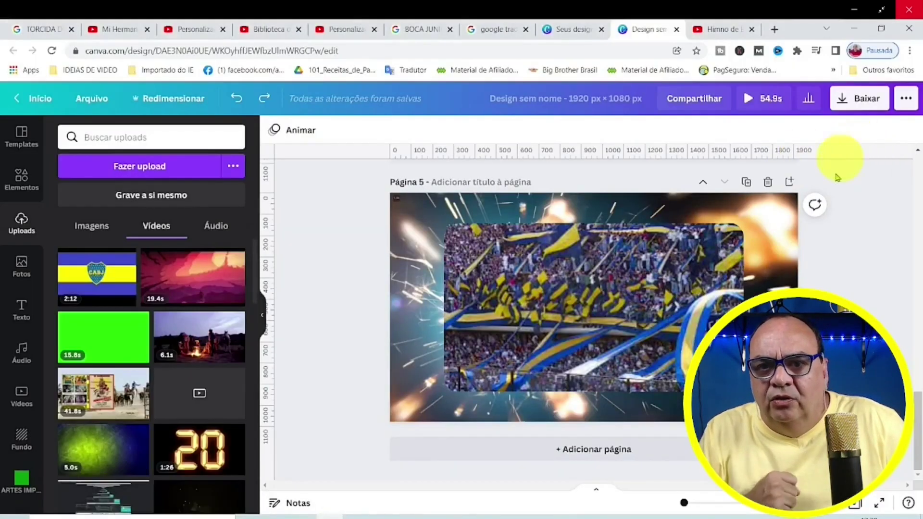
pyautogui.click(603, 449)
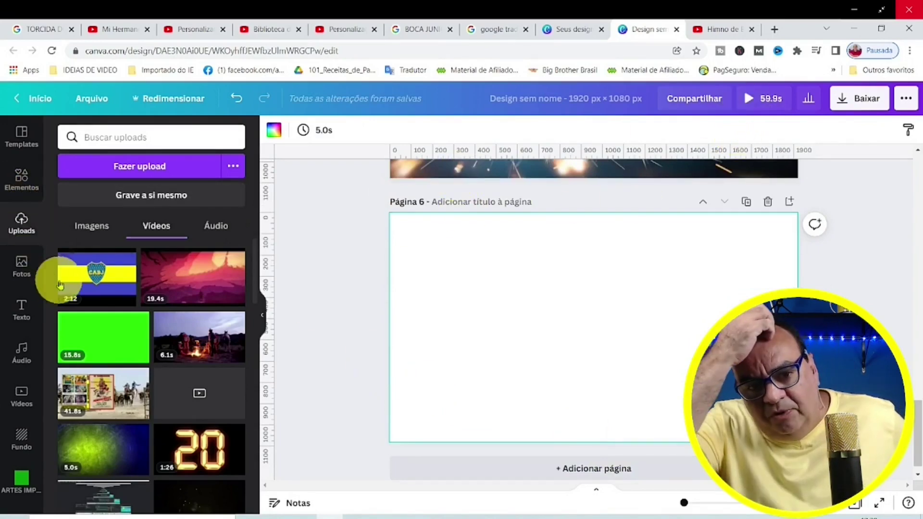
pyautogui.click(22, 401)
pyautogui.click(114, 477)
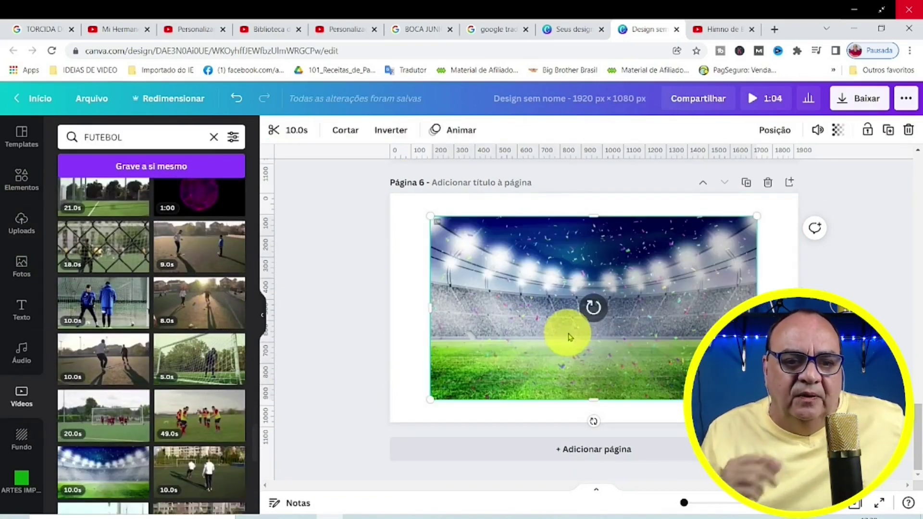
pyautogui.rightClick(569, 337)
pyautogui.click(638, 490)
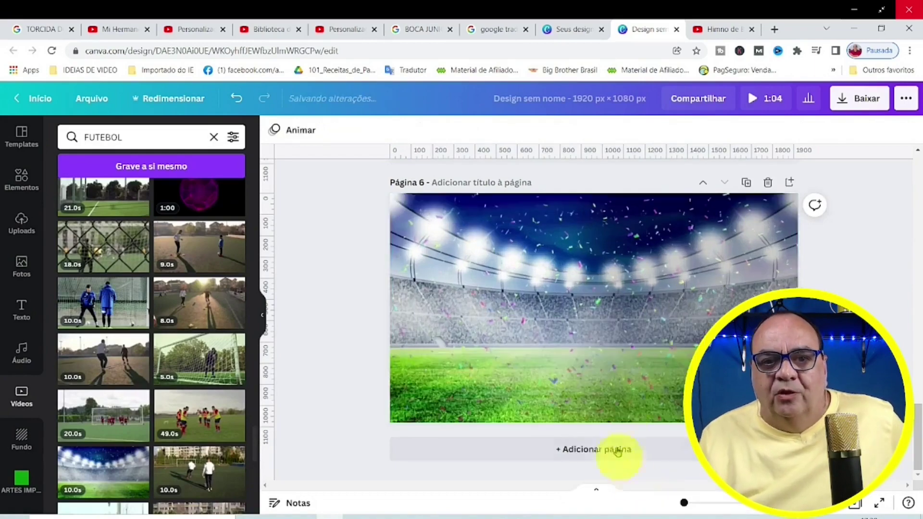
pyautogui.scroll(1, 698, 301)
pyautogui.scroll(3, 698, 301)
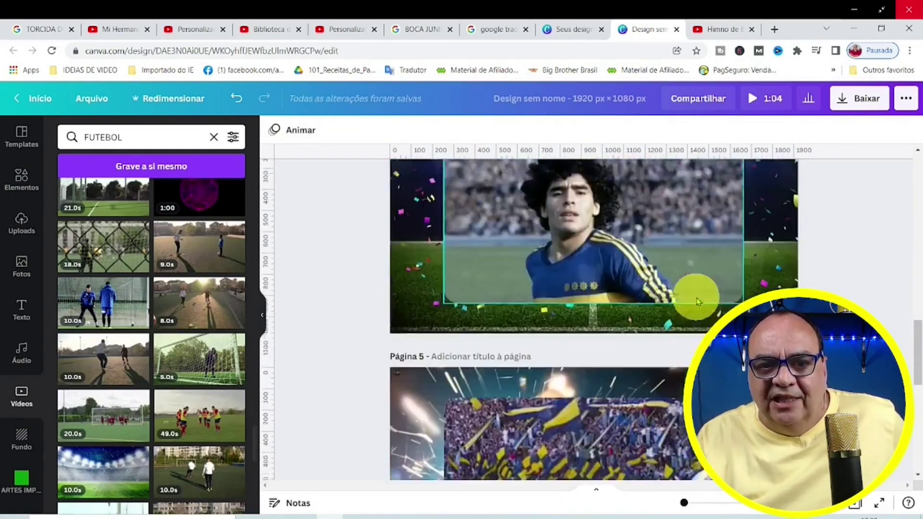
pyautogui.scroll(-3, 695, 300)
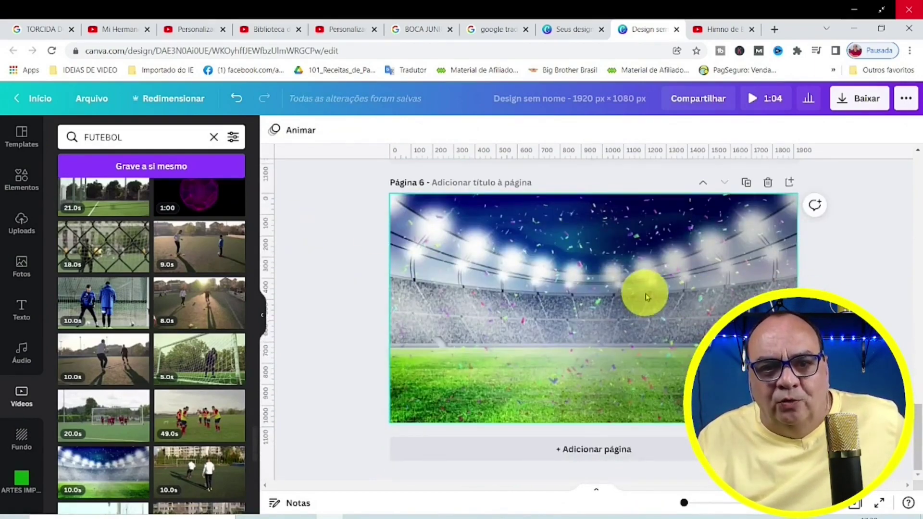
# Step: Copy the framed picture from page 5 onto page 6 and clear the image inside the pasted frame
pyautogui.scroll(4, 640, 288)
pyautogui.rightClick(634, 274)
pyautogui.click(692, 272)
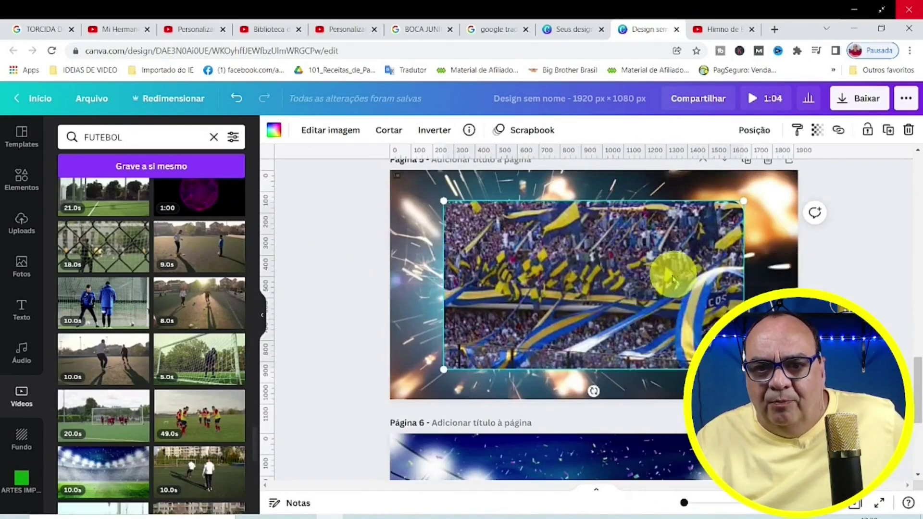
pyautogui.scroll(-4, 625, 313)
pyautogui.rightClick(619, 338)
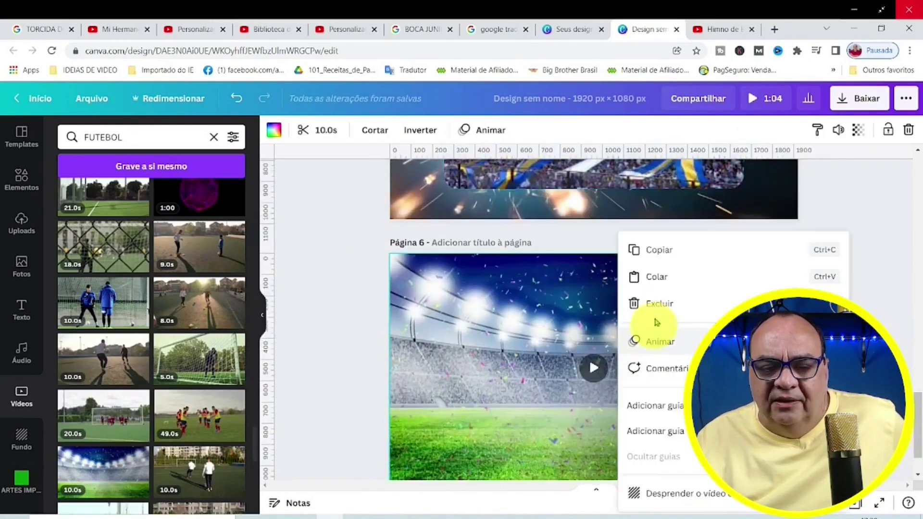
pyautogui.click(660, 281)
pyautogui.hotkey('ctrl', 'z')
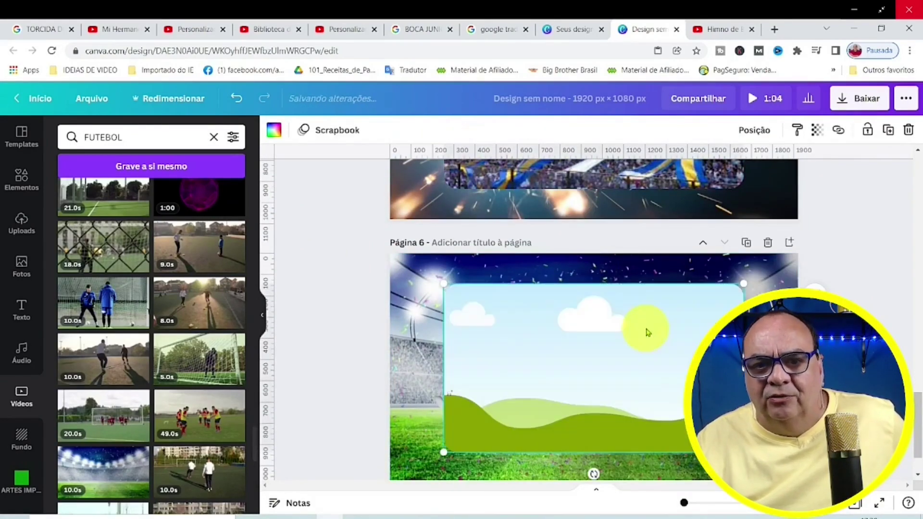
# Step: Copy the Globo Esporte stadium crowd picture from the Google image results and place it in the empty frame on page 6
pyautogui.click(42, 28)
pyautogui.scroll(-4, 670, 278)
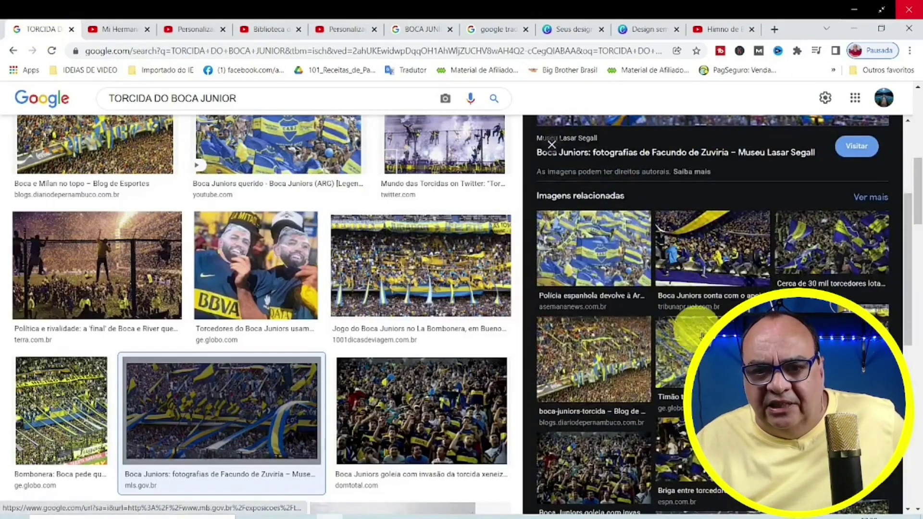
pyautogui.scroll(-2, 700, 335)
pyautogui.click(700, 308)
pyautogui.rightClick(700, 272)
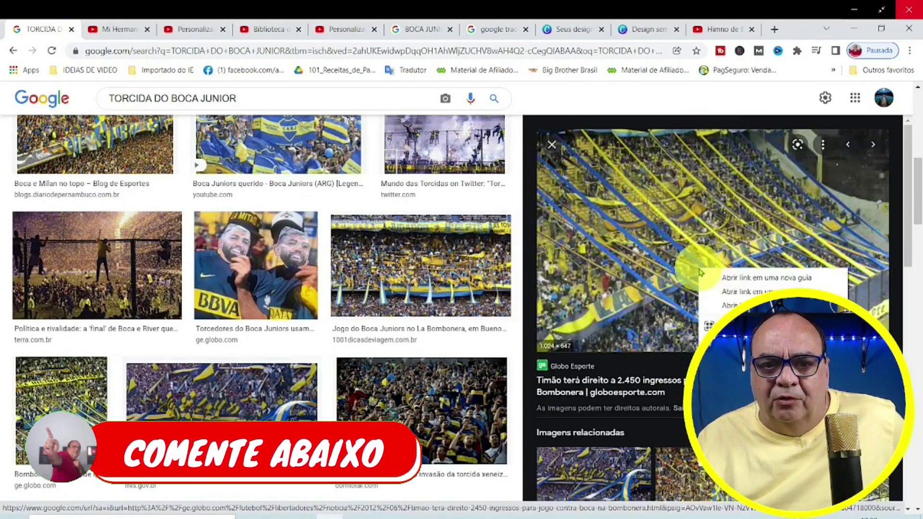
pyautogui.press('Escape')
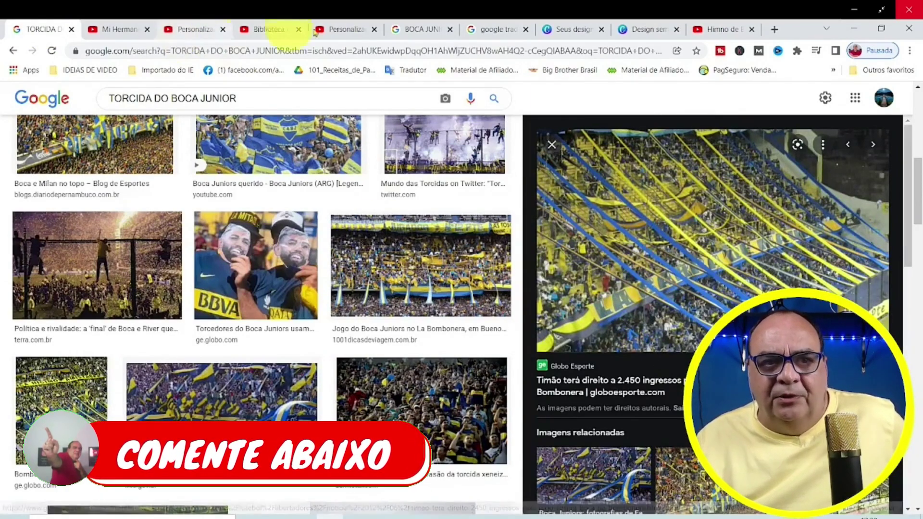
pyautogui.click(630, 29)
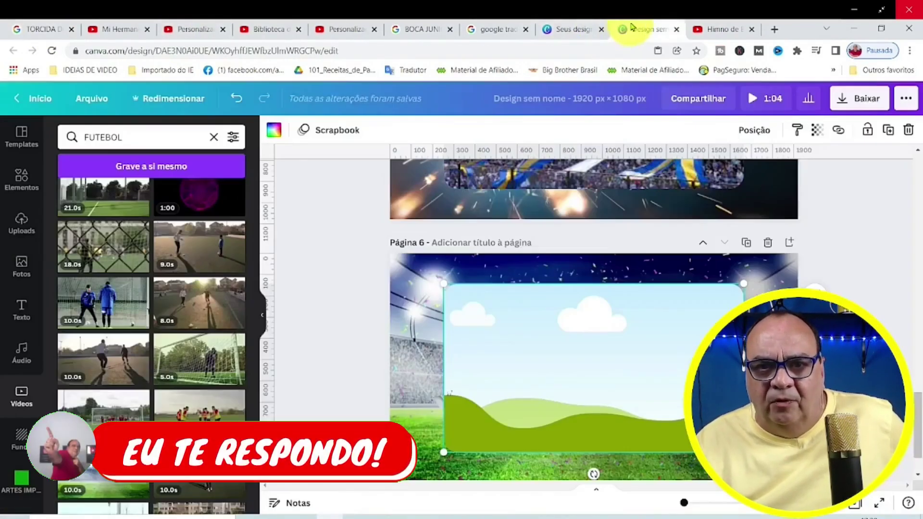
pyautogui.moveTo(631, 27); pyautogui.dragTo(597, 376)
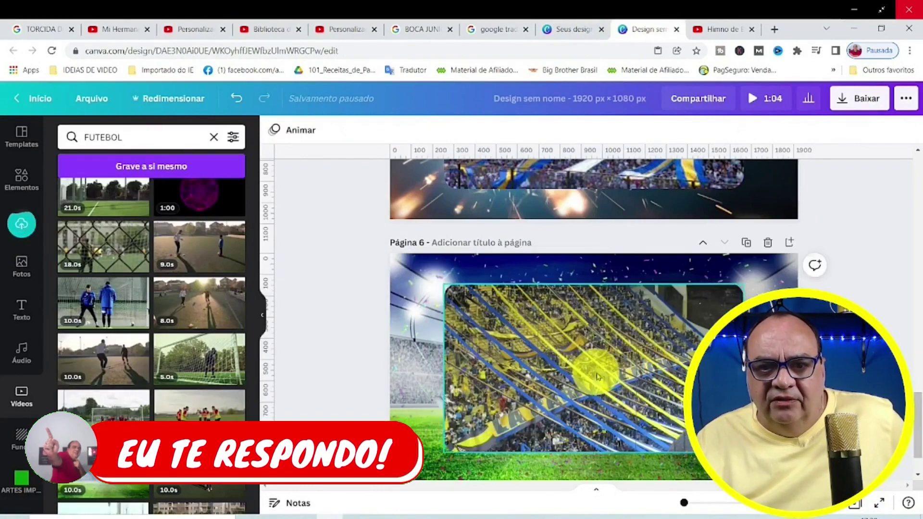
# Step: Change the animation of page 6's framed crowd picture to Pisada
pyautogui.scroll(4, 597, 376)
pyautogui.scroll(-5, 597, 373)
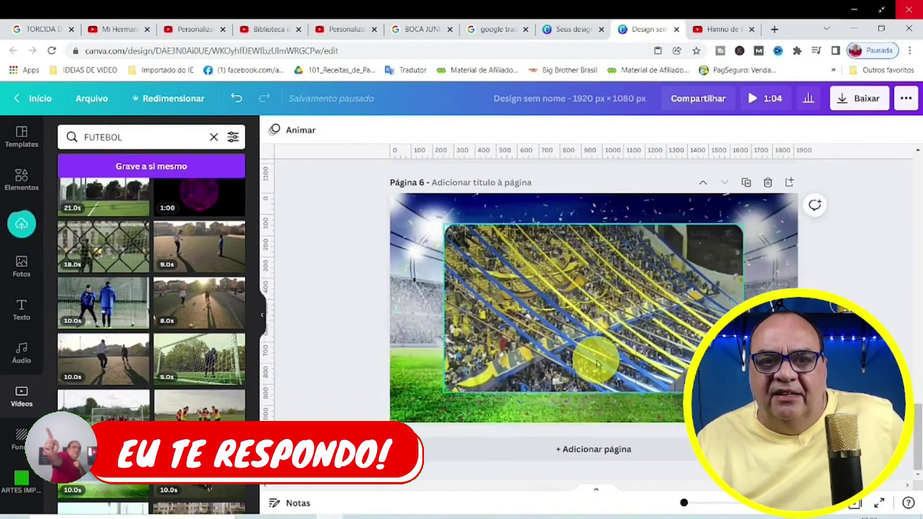
pyautogui.click(597, 364)
pyautogui.click(497, 130)
pyautogui.scroll(-3, 128, 312)
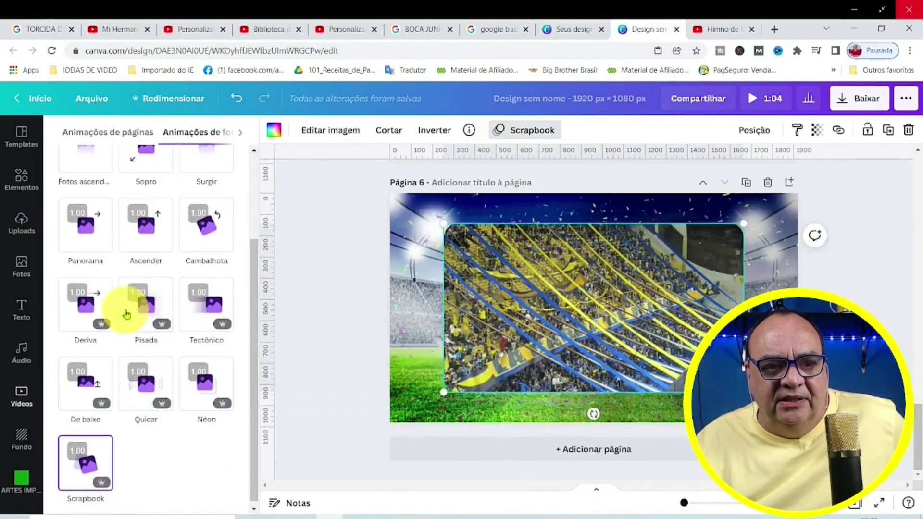
pyautogui.click(126, 315)
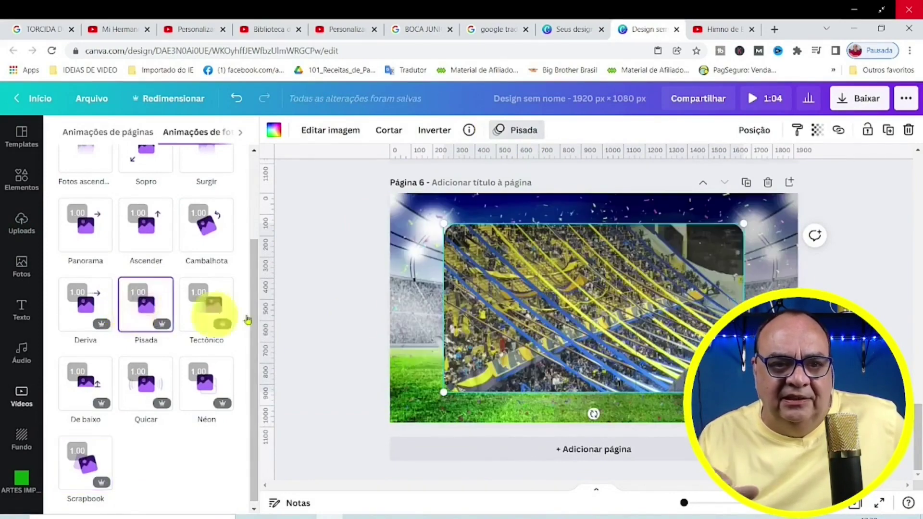
pyautogui.click(22, 397)
# Step: Download all six pages of the design as an MP4 video
pyautogui.click(843, 100)
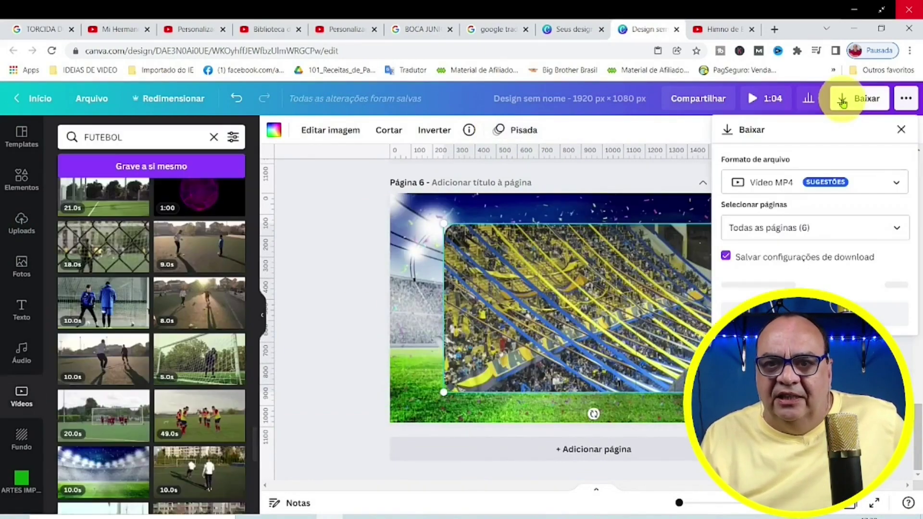
pyautogui.click(817, 286)
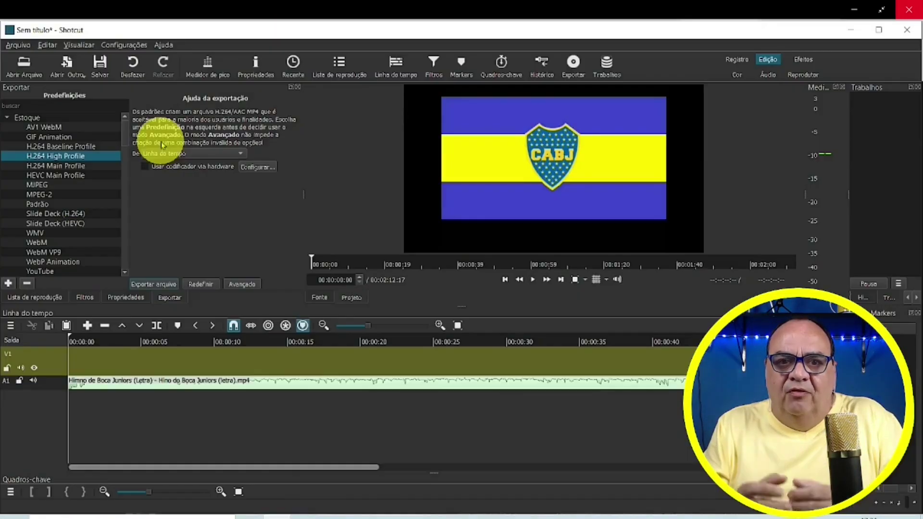
# Step: Switch to Shotcut, open Design sem nome.mp4, add it to the playlist, and place it on track V1 above the anthem audio
pyautogui.click(27, 72)
pyautogui.doubleClick(141, 164)
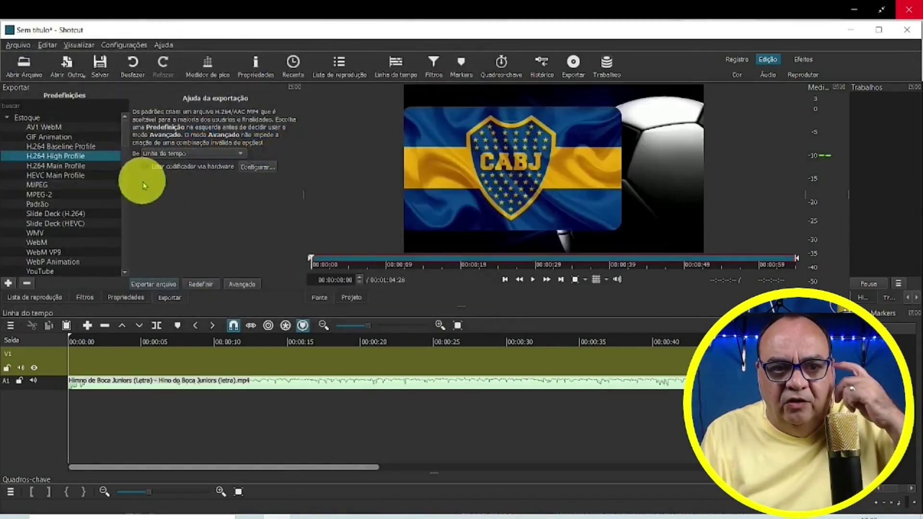
pyautogui.click(336, 66)
pyautogui.click(9, 283)
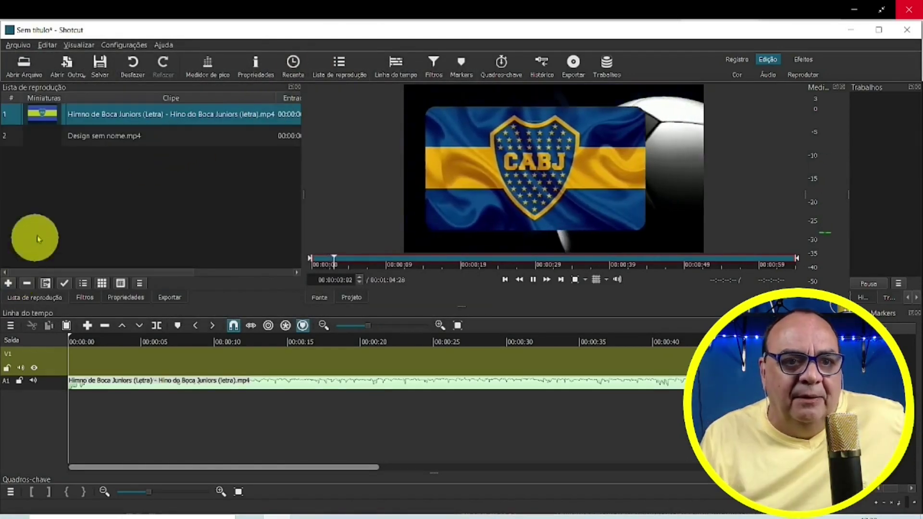
pyautogui.moveTo(110, 140); pyautogui.dragTo(418, 350)
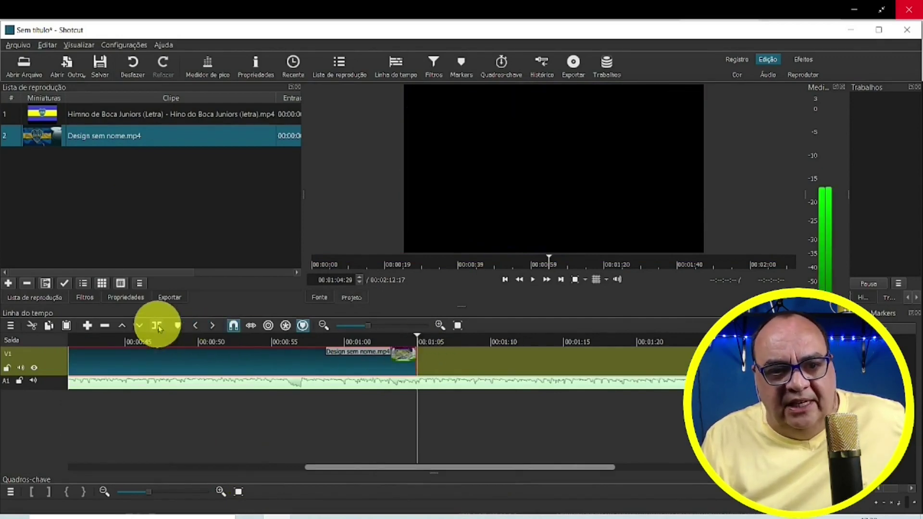
# Step: Split the anthem audio at the end of the video clip and remove the part that runs past it
pyautogui.click(451, 375)
pyautogui.click(452, 382)
pyautogui.rightClick(453, 382)
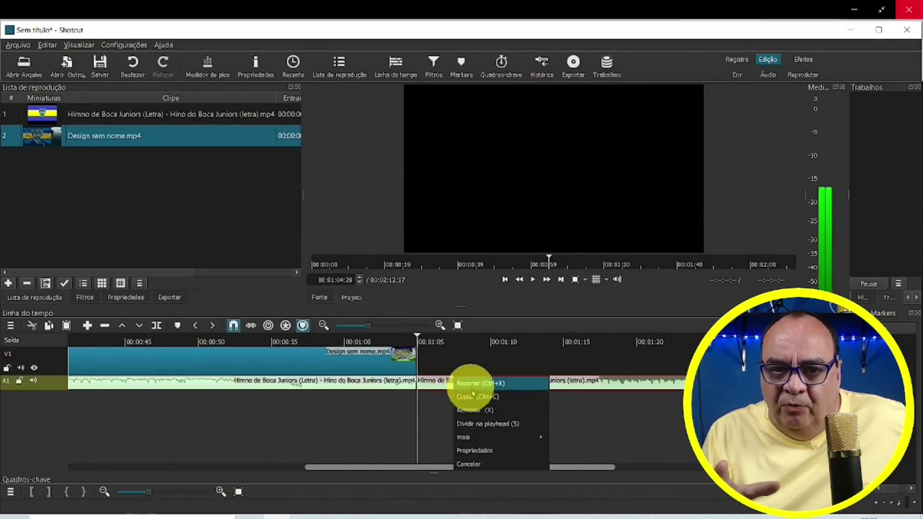
pyautogui.click(483, 408)
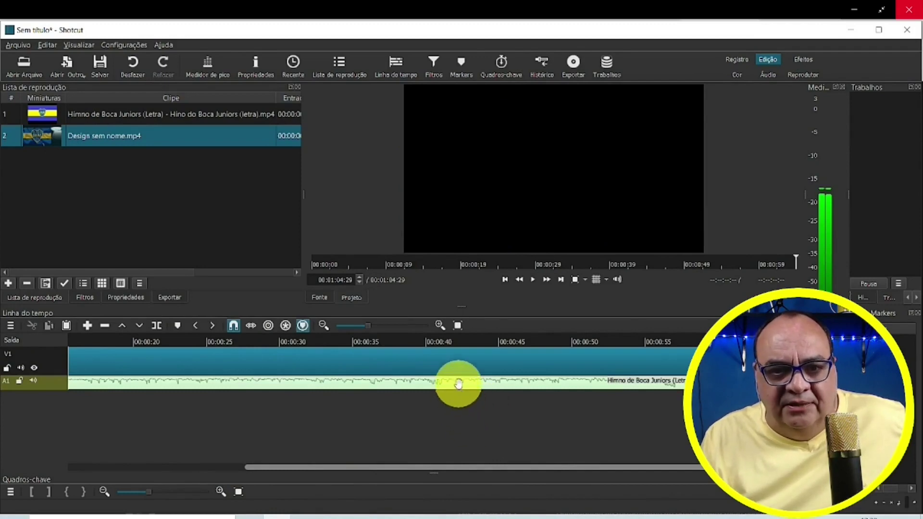
# Step: Add a Ganho / Volume filter to the anthem audio and set its level to -11.5 dB
pyautogui.click(434, 63)
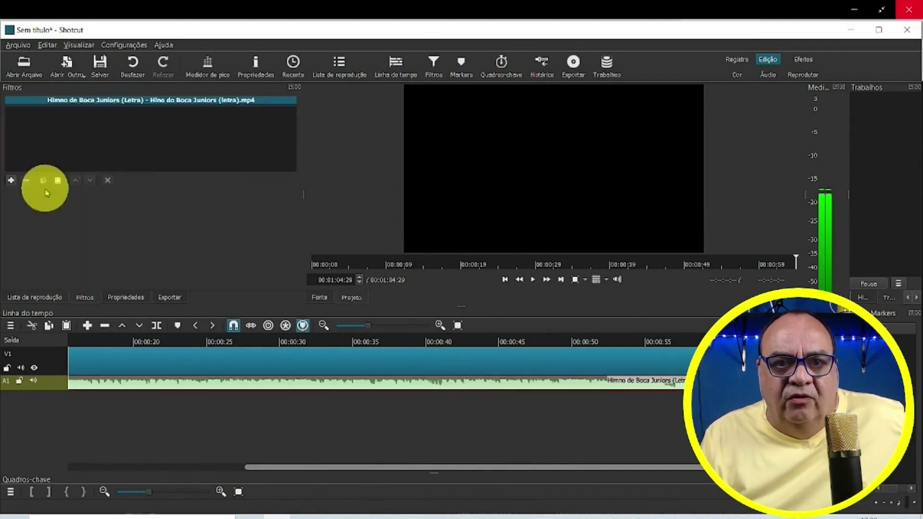
pyautogui.click(11, 180)
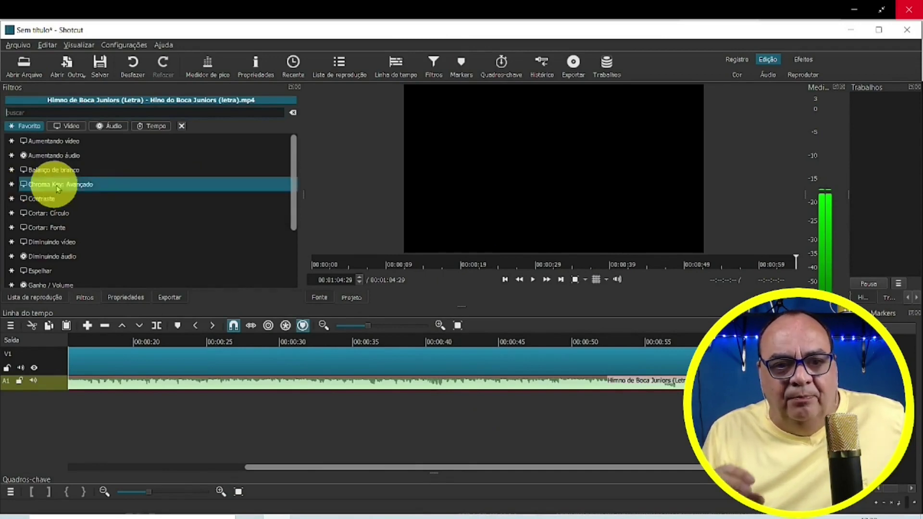
pyautogui.scroll(-1, 133, 283)
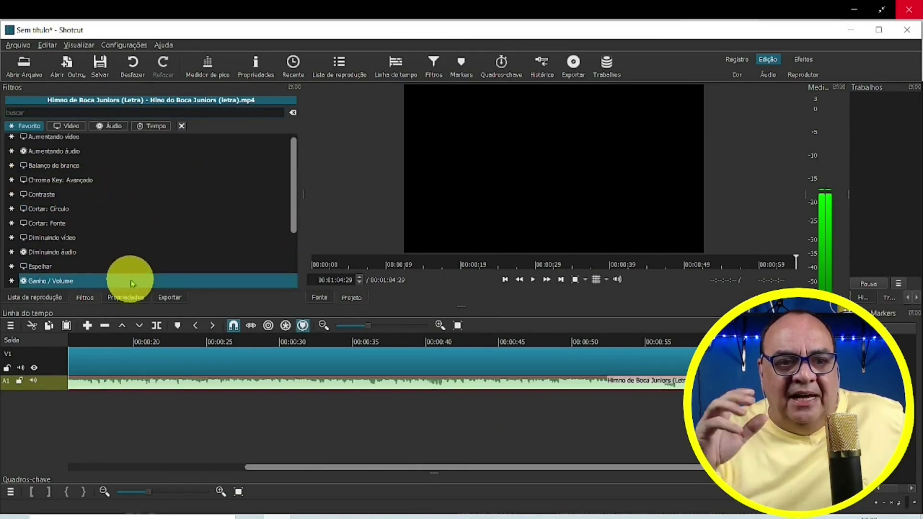
pyautogui.click(134, 278)
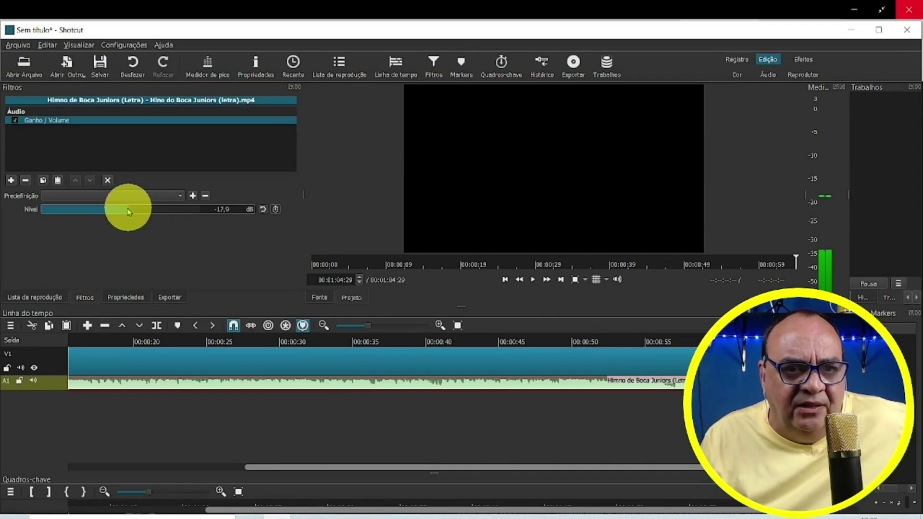
pyautogui.moveTo(134, 210); pyautogui.dragTo(146, 215)
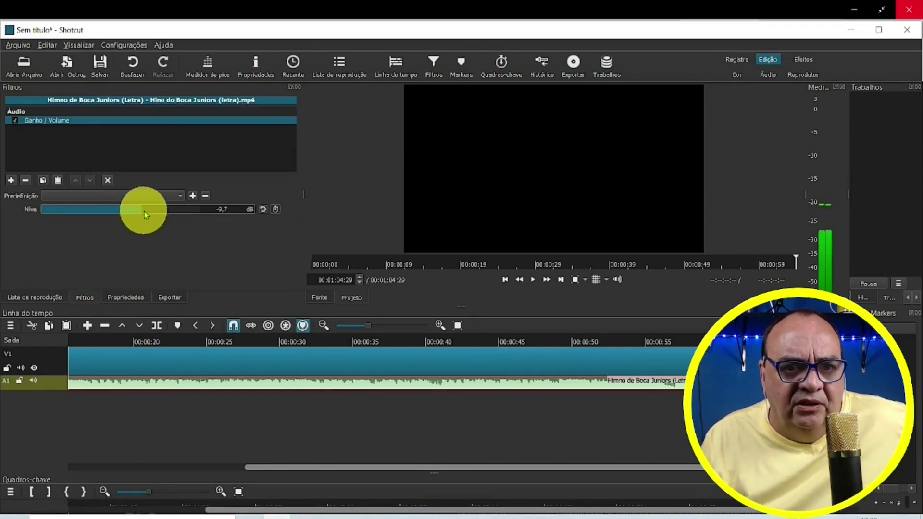
# Step: Export the timeline as an MP4 named CLIP BOCA JUNIOR in the Downloads folder, using the H.264 High Profile preset
pyautogui.click(18, 45)
pyautogui.moveTo(72, 136)
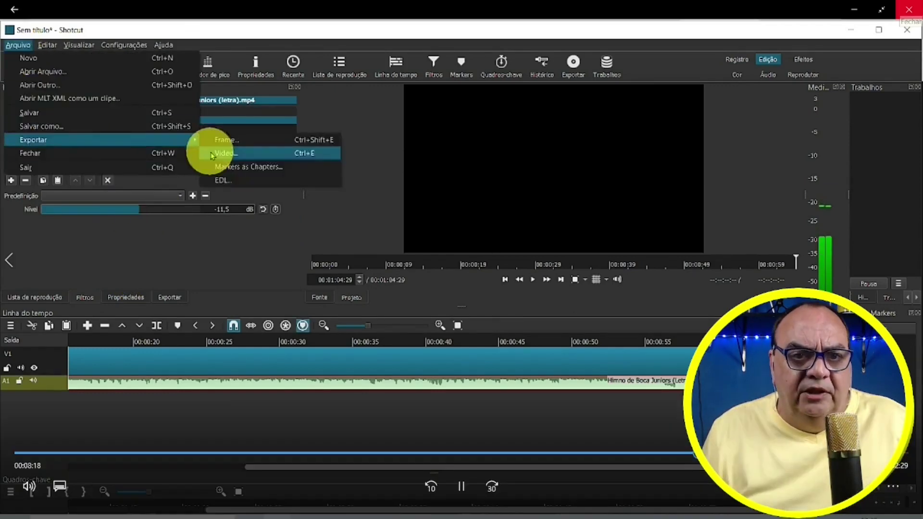
pyautogui.click(210, 152)
pyautogui.click(153, 284)
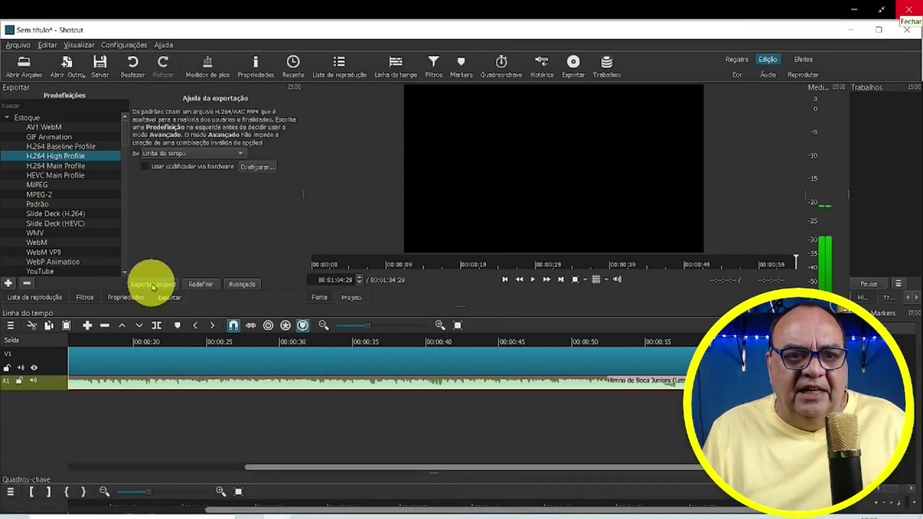
pyautogui.write('ClIP')
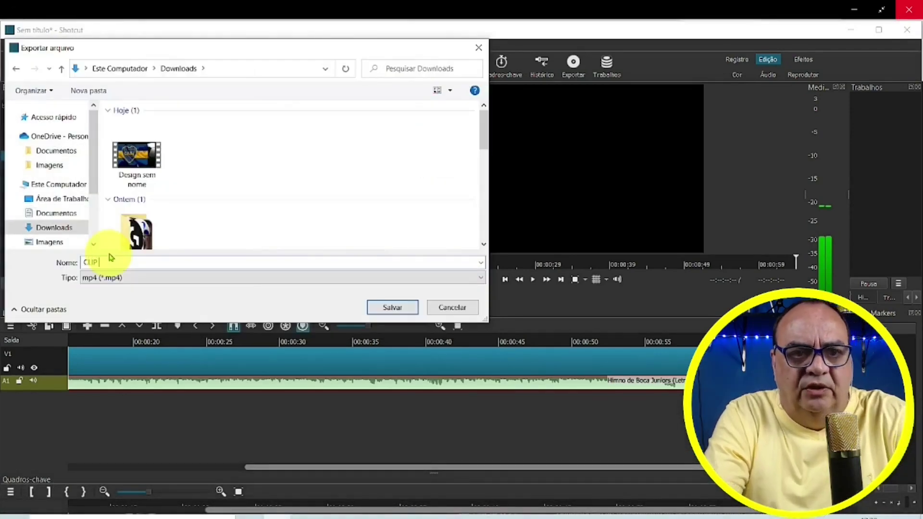
pyautogui.write(' BOCA JUNIORS')
pyautogui.click(392, 307)
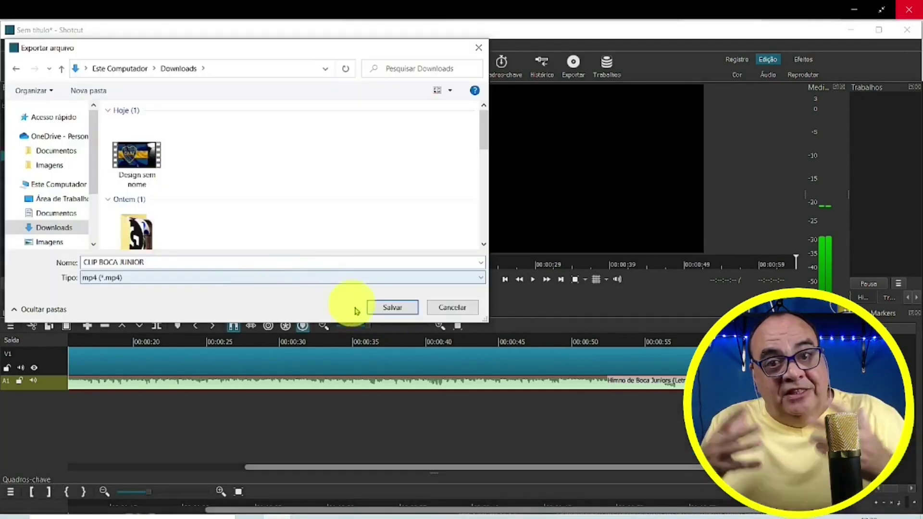
pyautogui.click(375, 308)
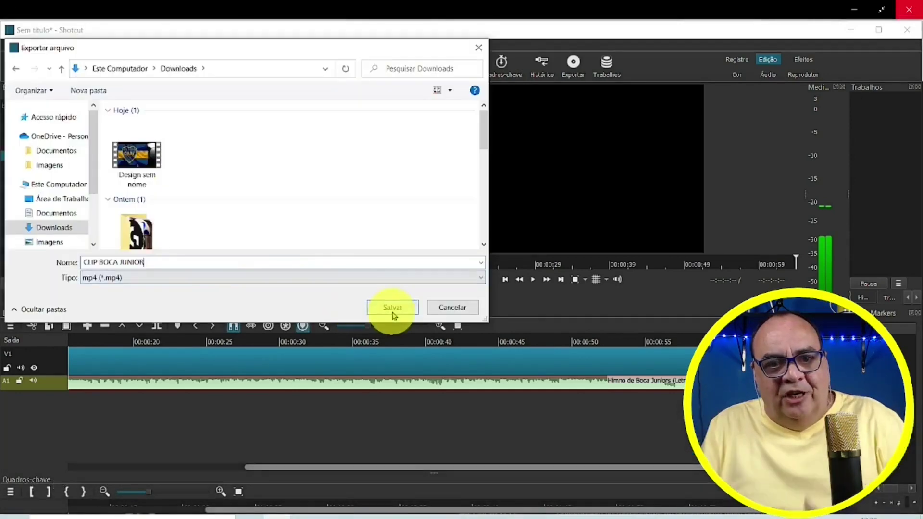